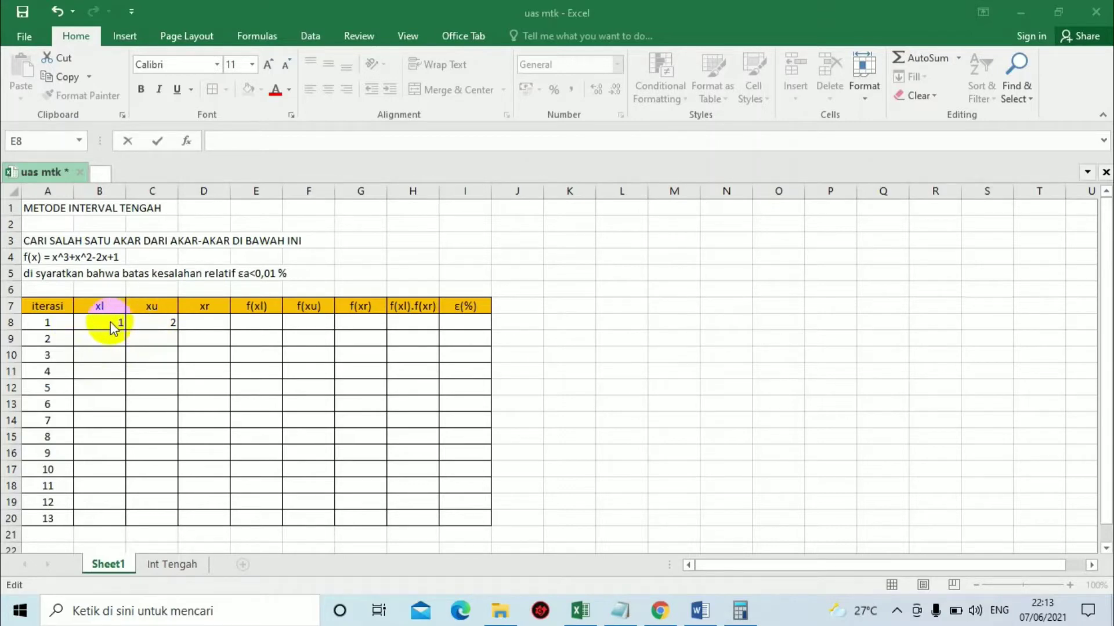
Review the xr formula, (xl + xu)/2, in the Notepad notes, and return to the Excel table.
click(201, 322)
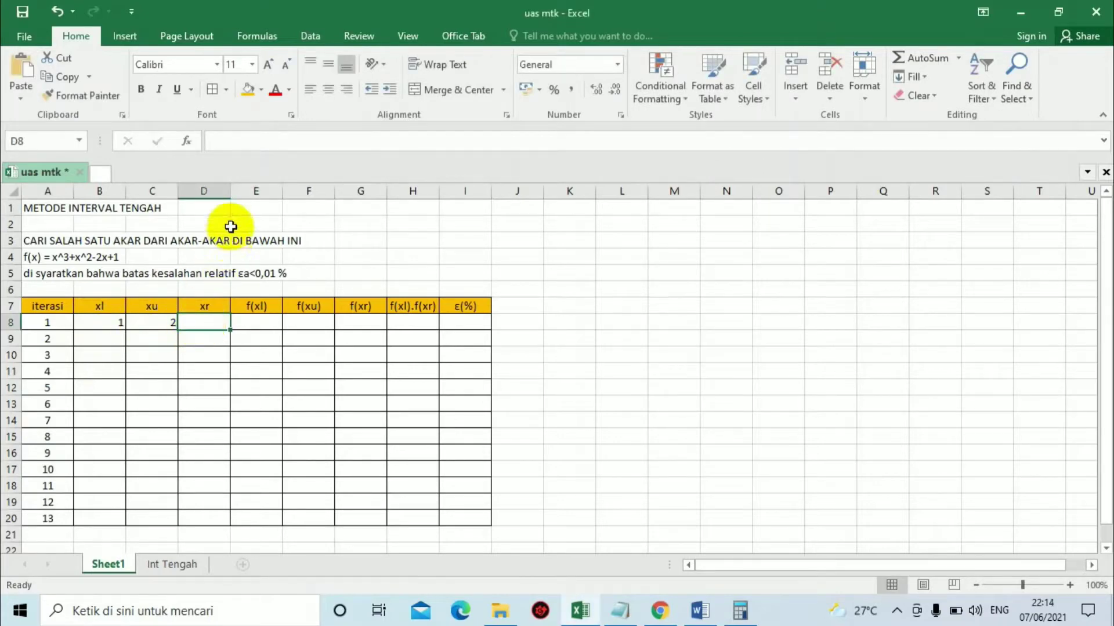
click(236, 142)
click(204, 345)
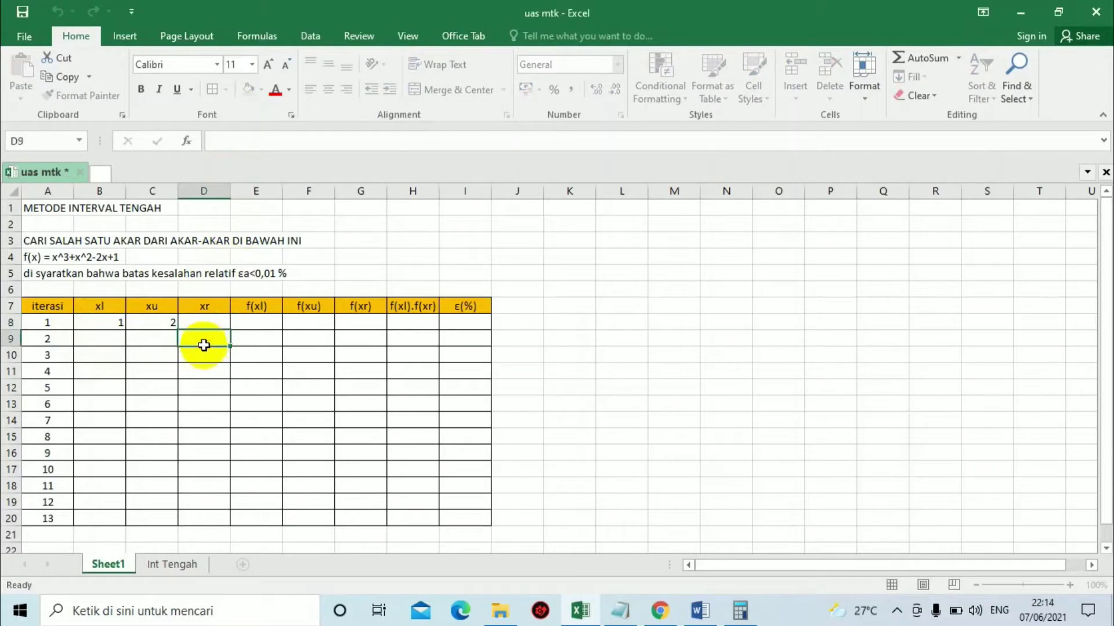
click(210, 321)
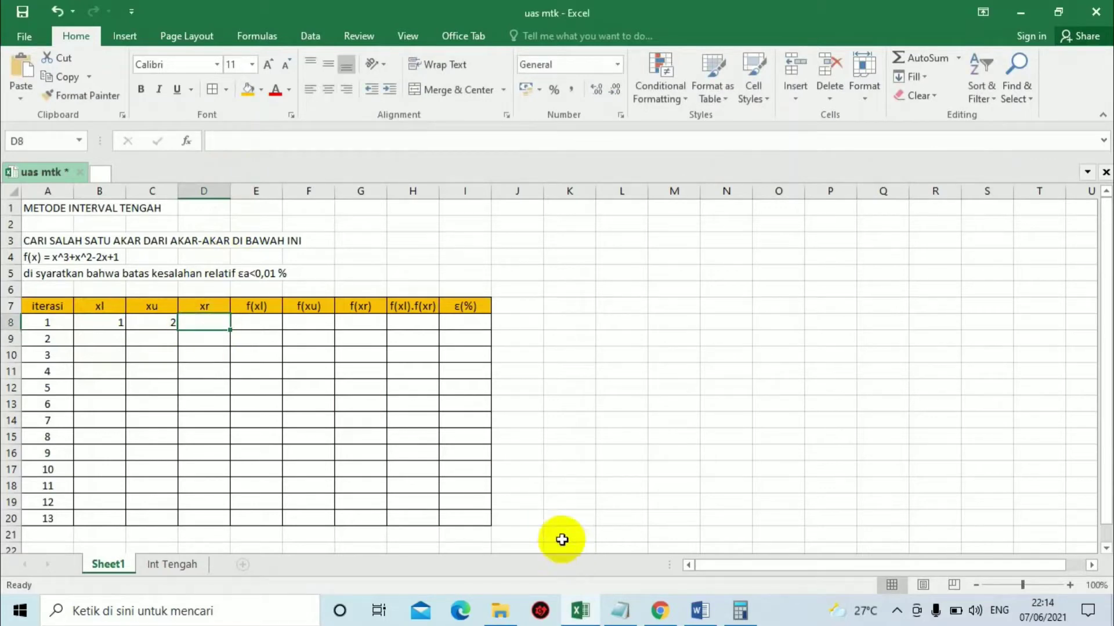
click(614, 604)
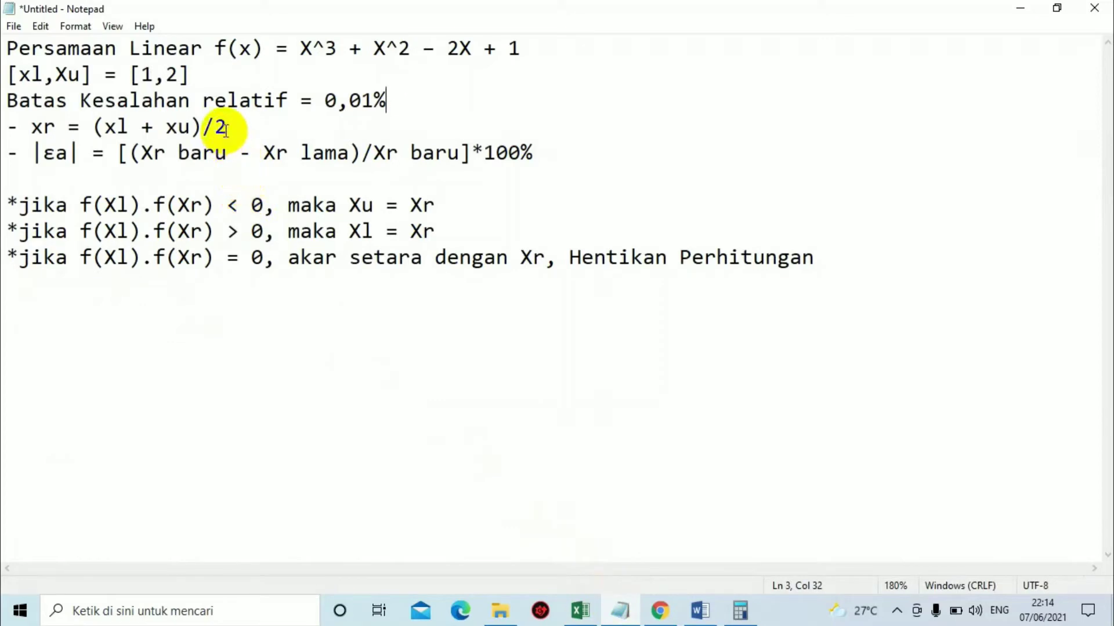
click(91, 123)
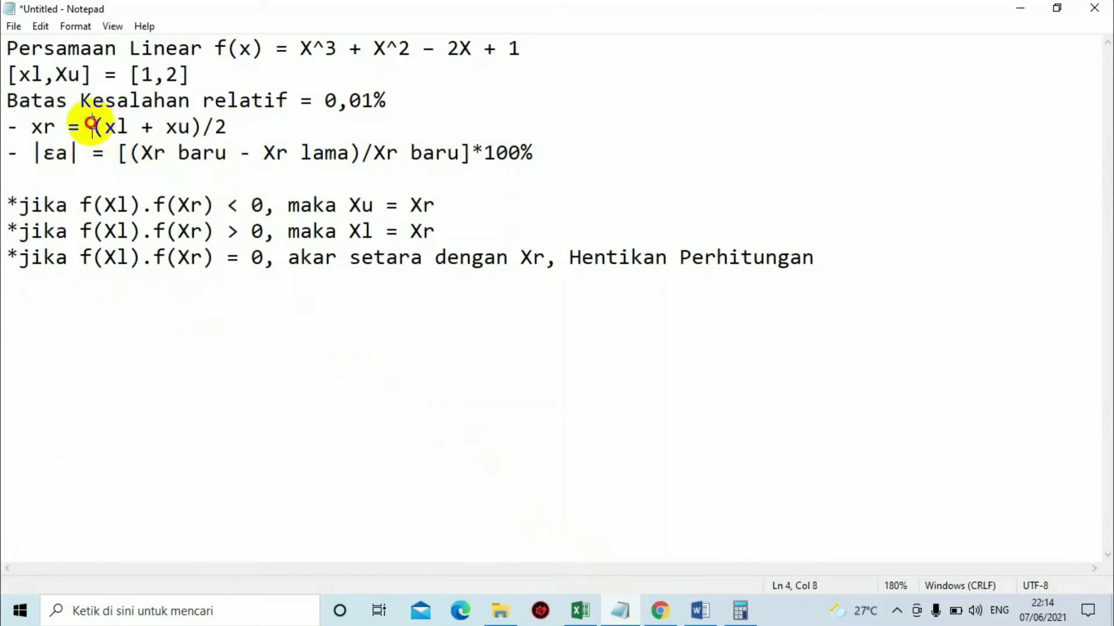
drag(92, 123, 238, 128)
click(240, 125)
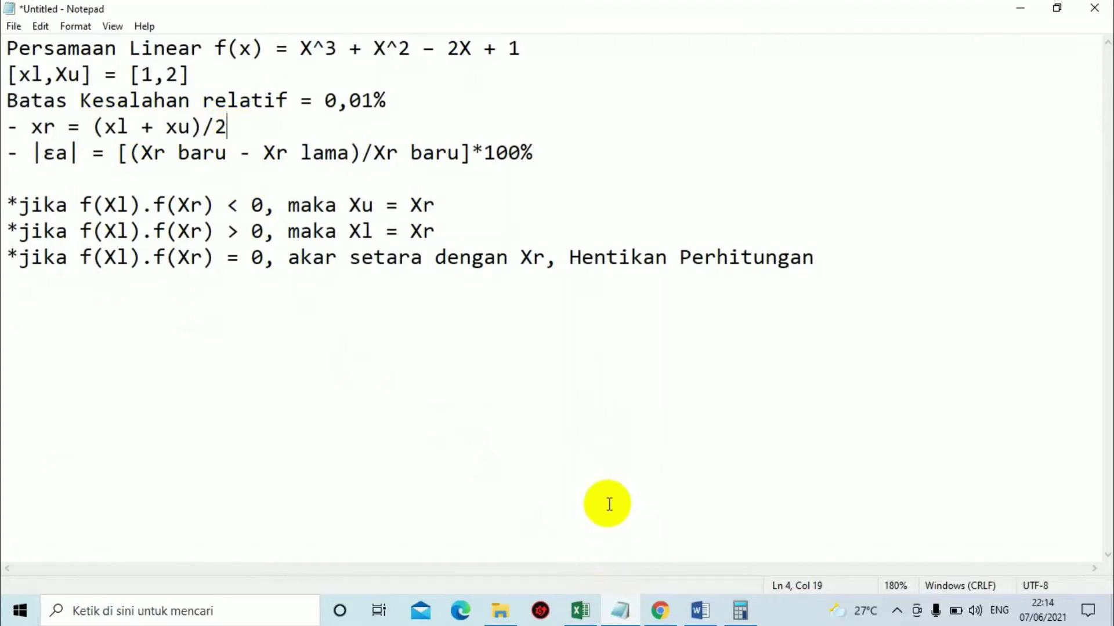
click(580, 609)
Calculate xr for iteration 1 in cell D8 with the formula =(B8+C8)/2.
click(308, 142)
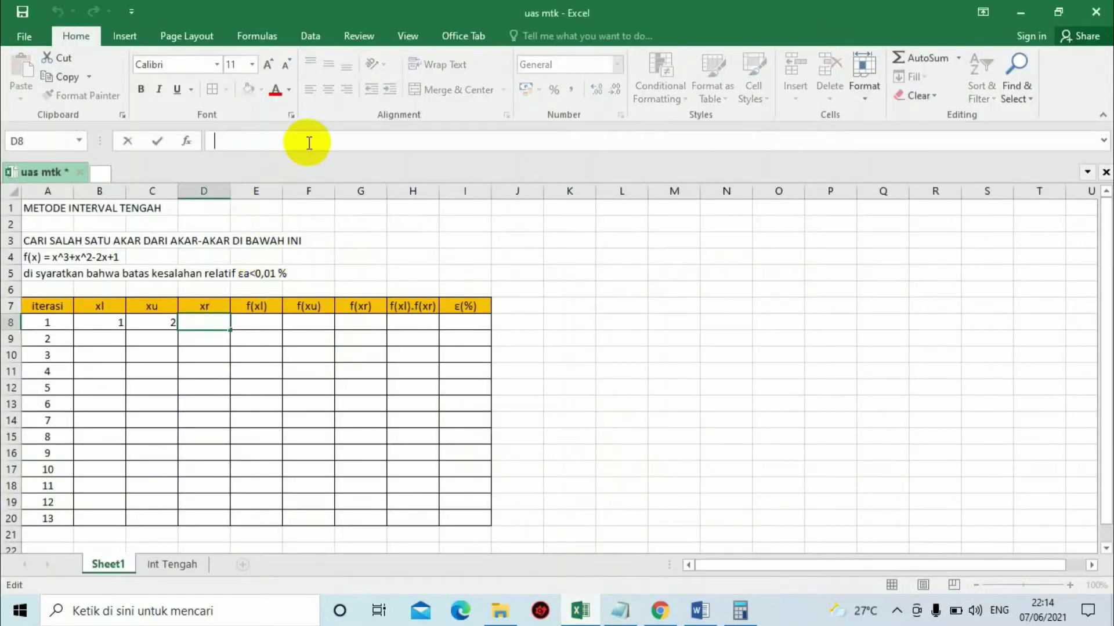
click(193, 367)
click(199, 326)
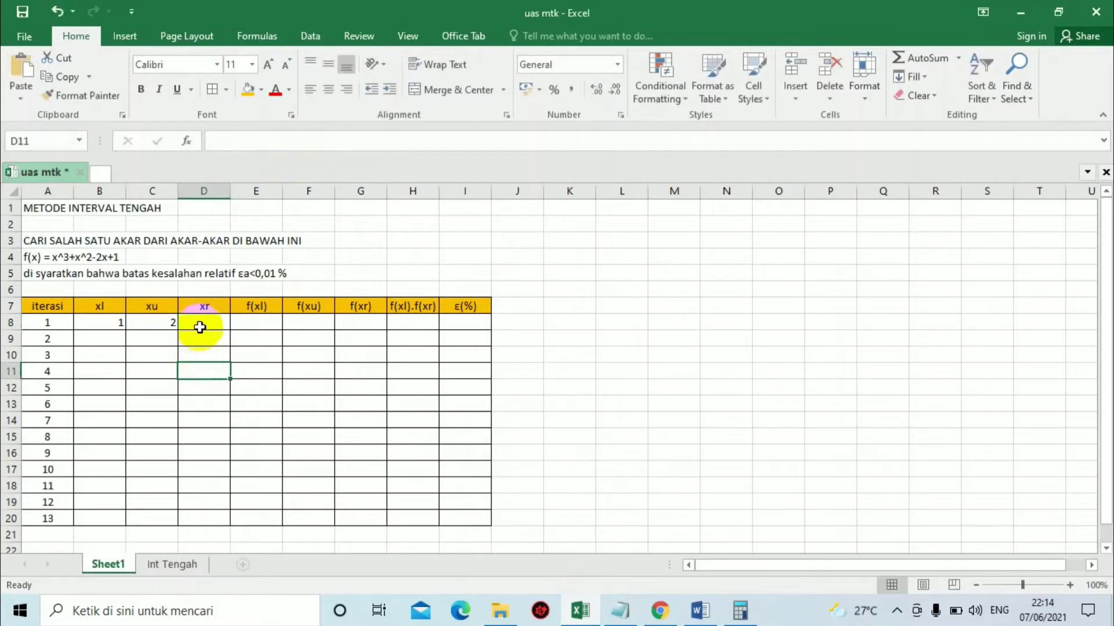
click(239, 142)
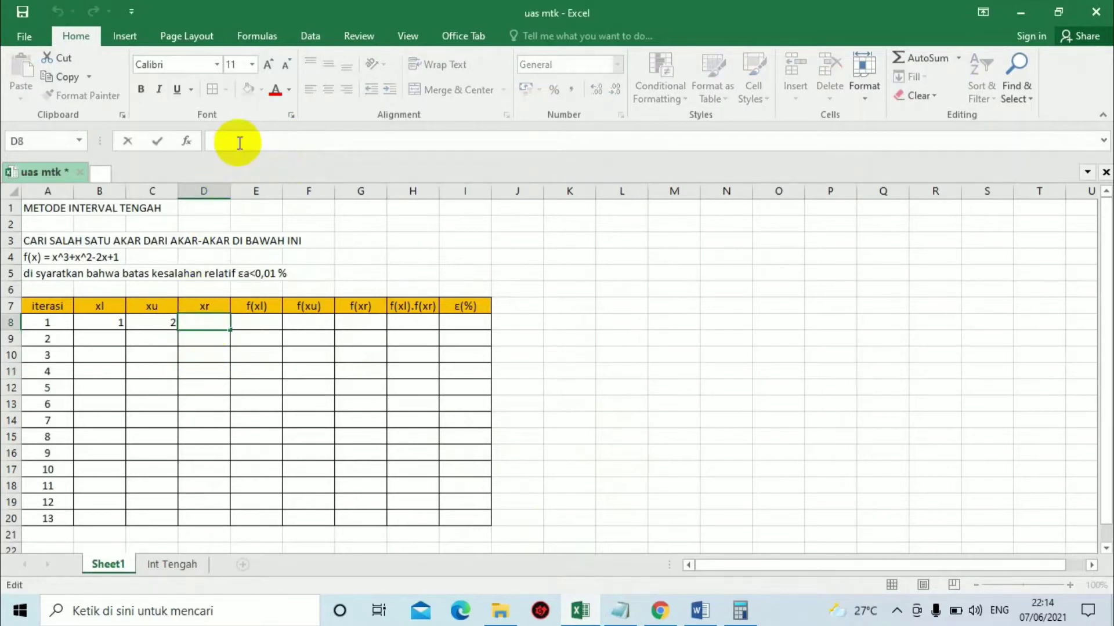
text(=)
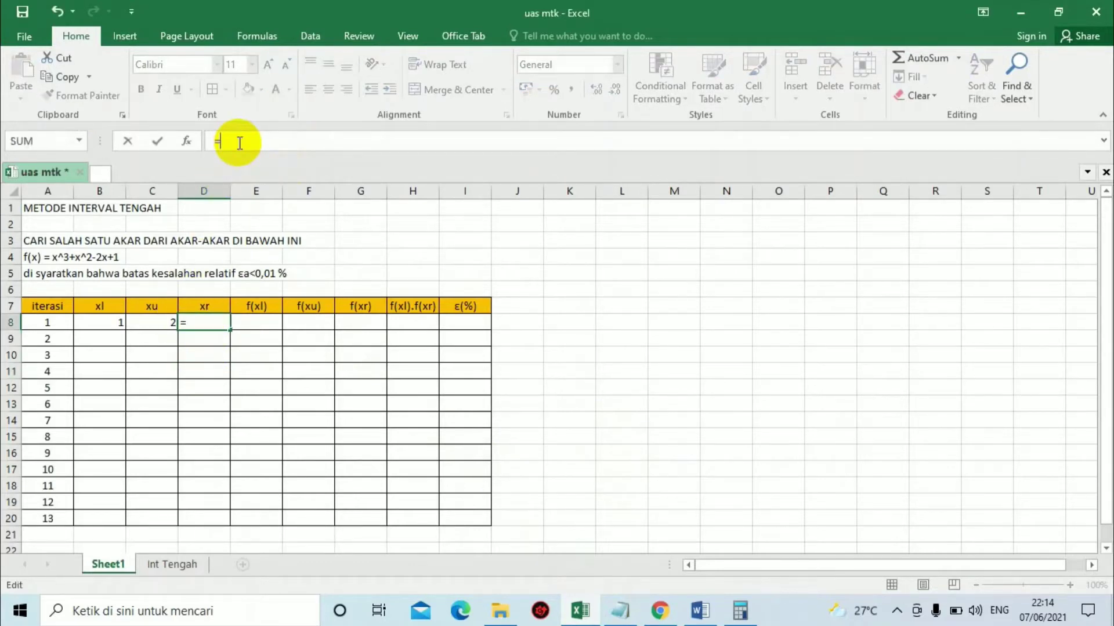
text(())
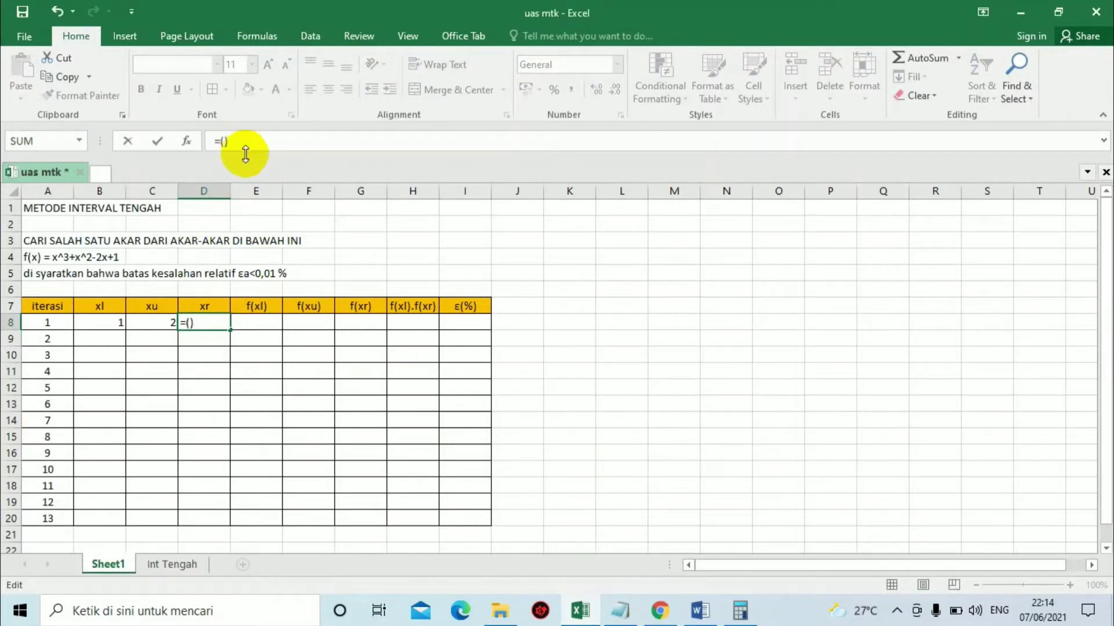
click(113, 326)
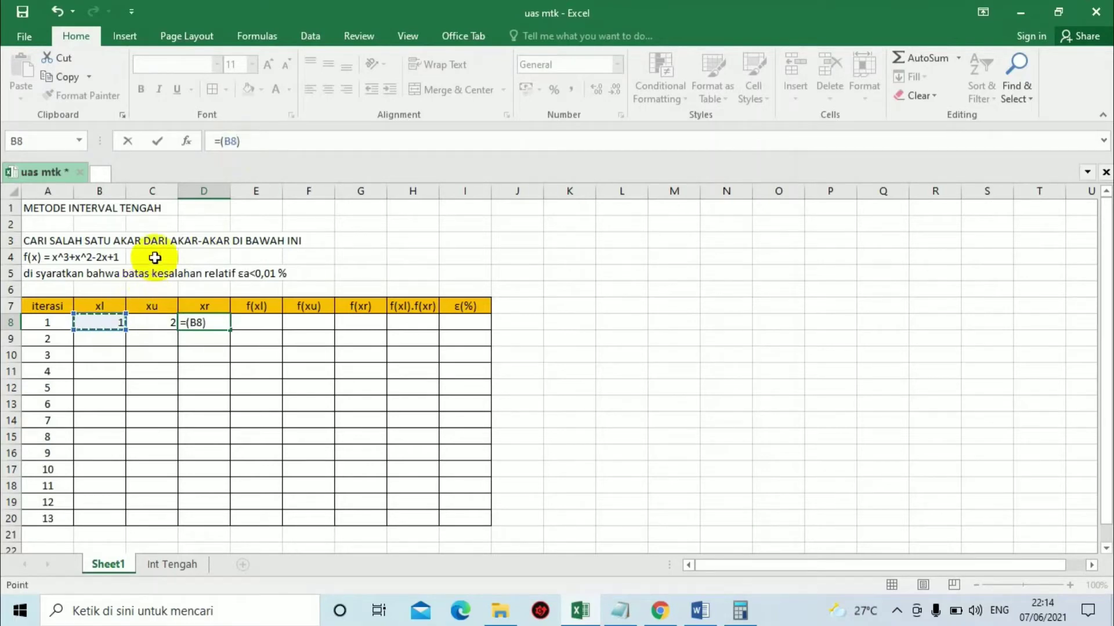
text(+)
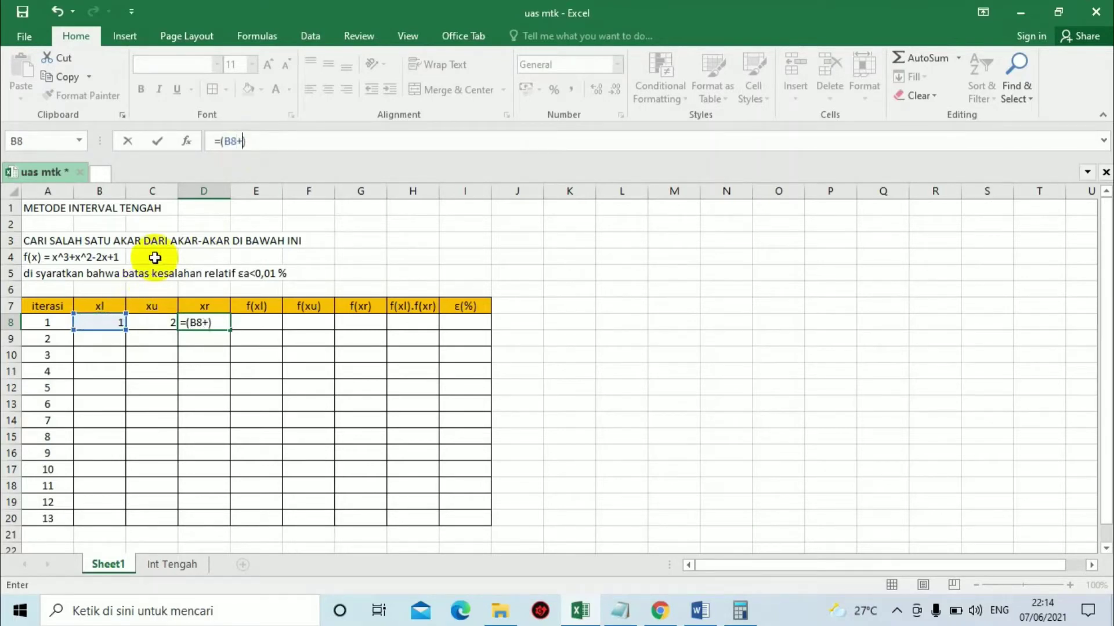
click(149, 323)
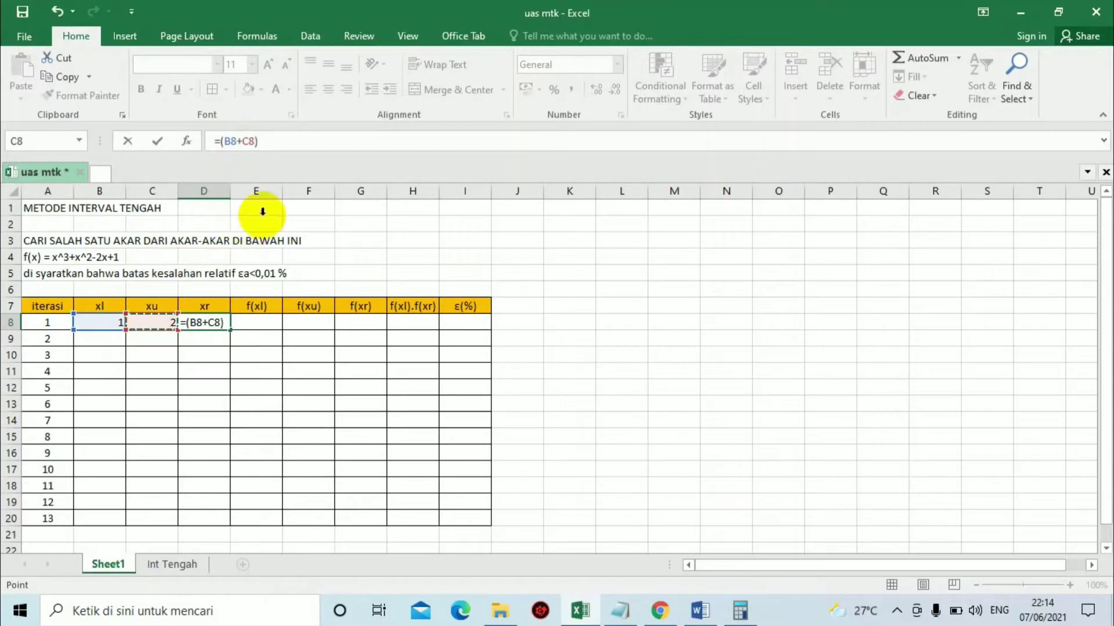
click(281, 141)
text(/2)
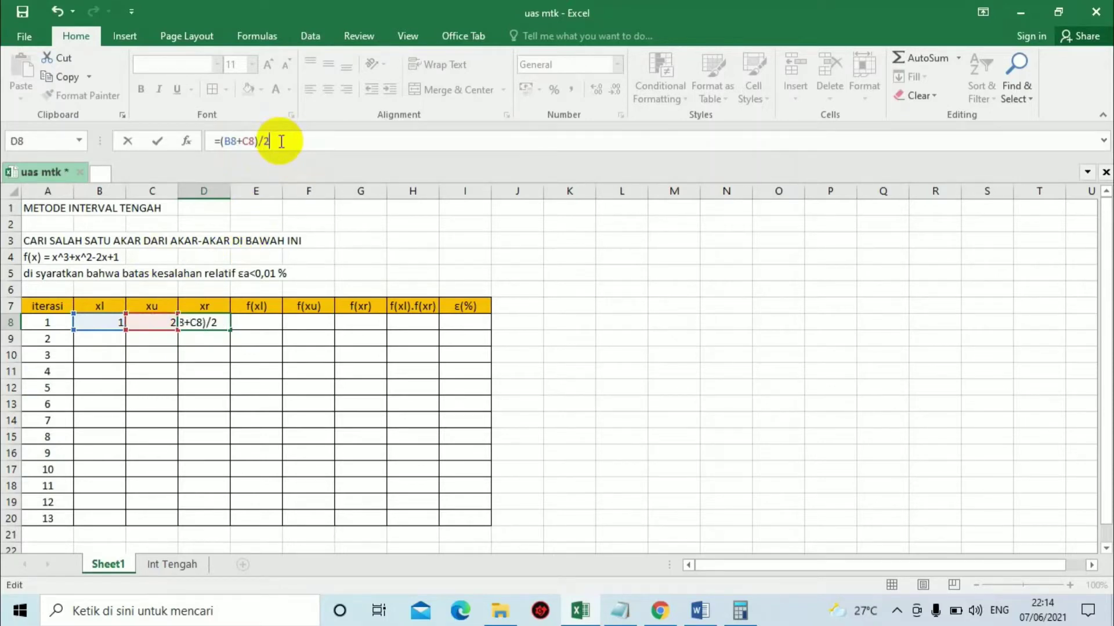
key(Return)
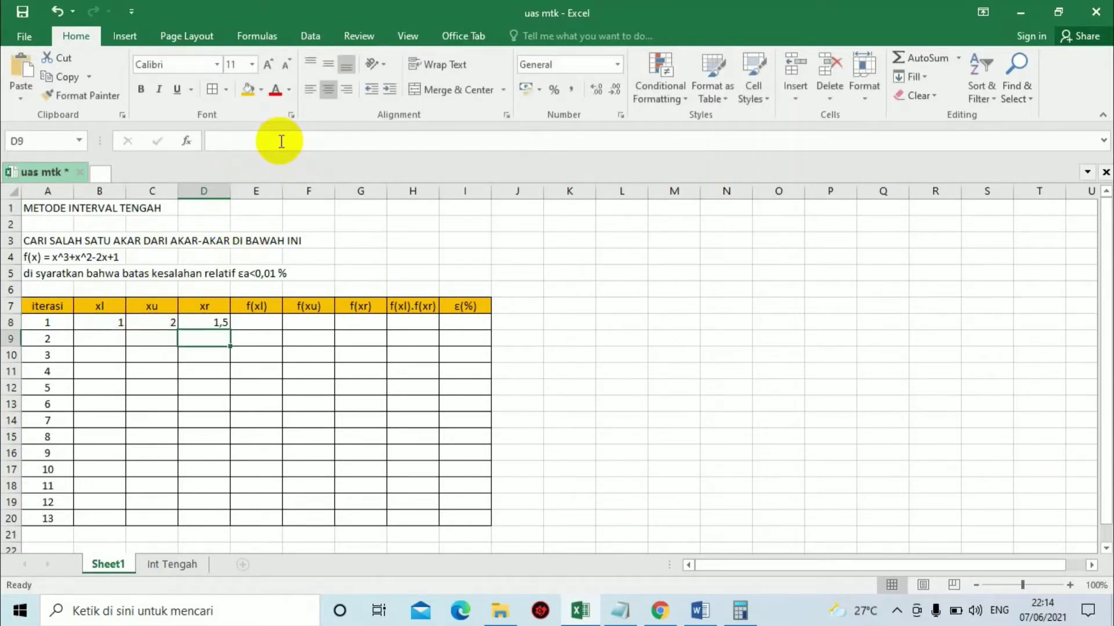
click(216, 344)
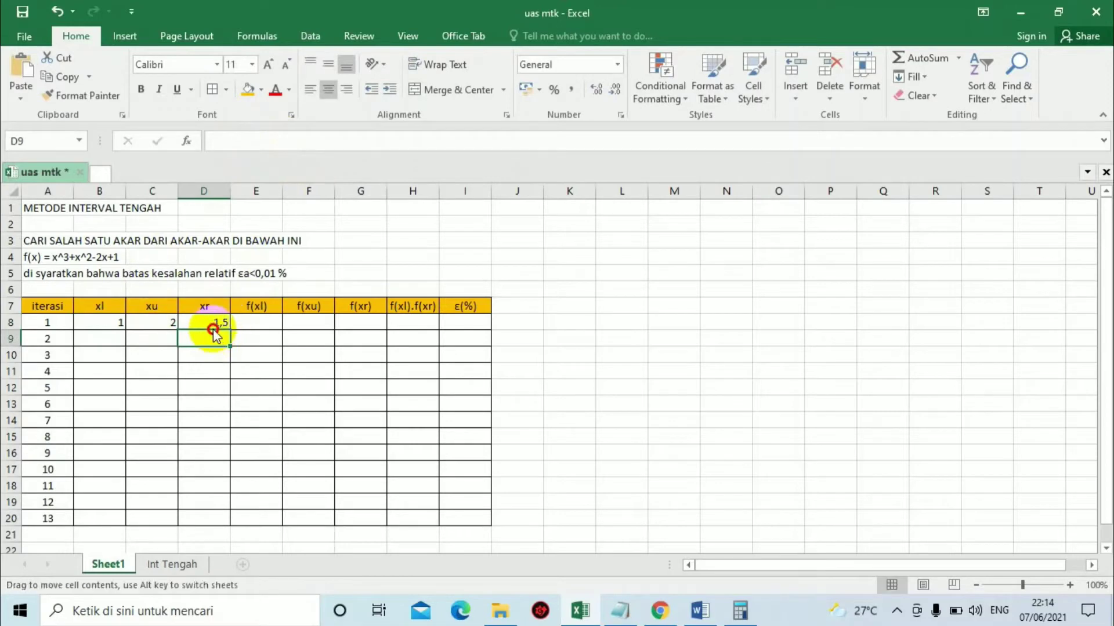
click(216, 326)
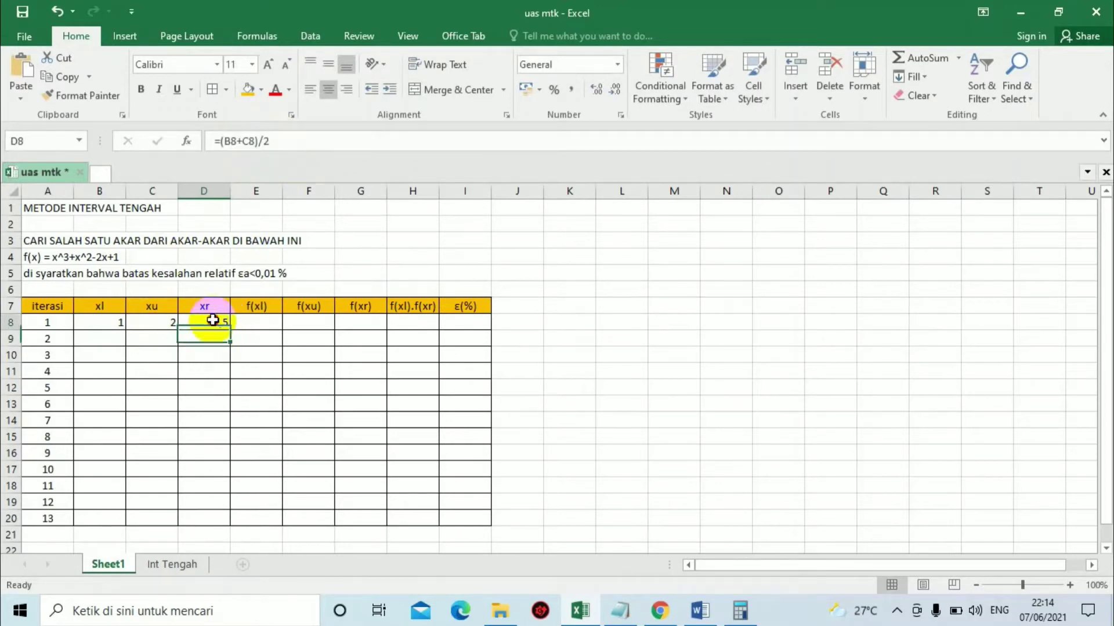
click(266, 326)
click(198, 324)
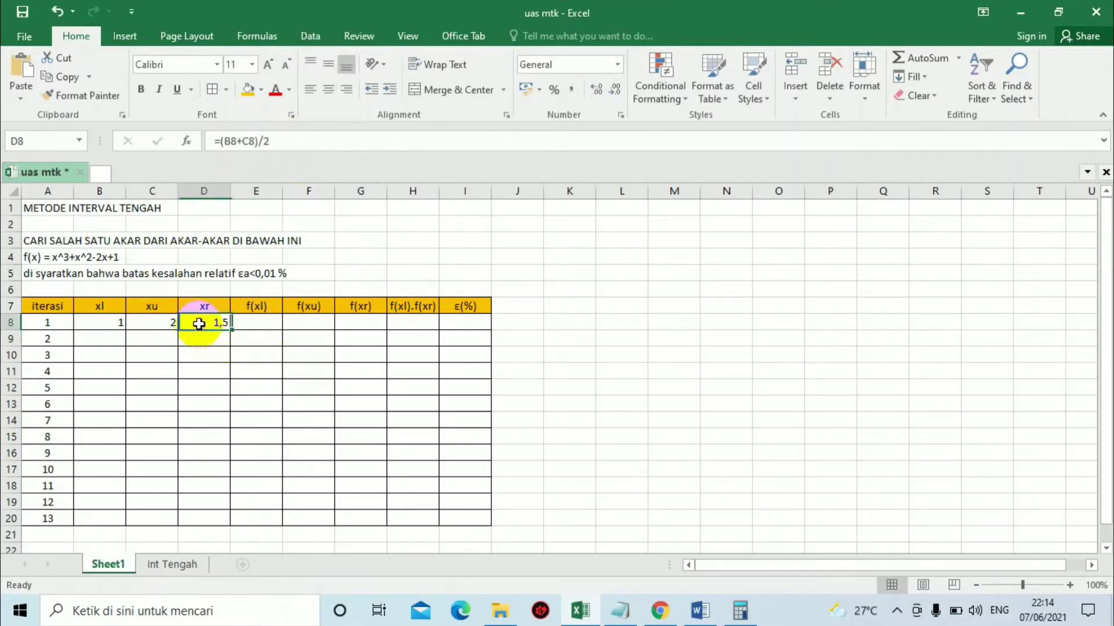
Start editing the iteration 1 f(xl) cell, consult the f(x) polynomial in the Notepad notes, and return to Excel.
click(269, 323)
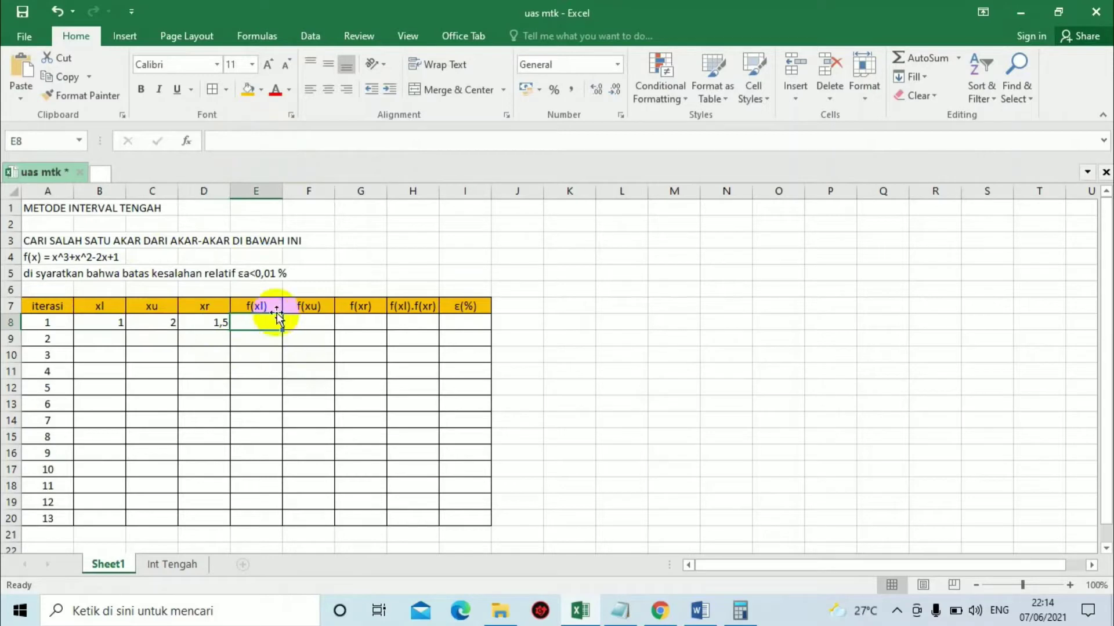
click(231, 141)
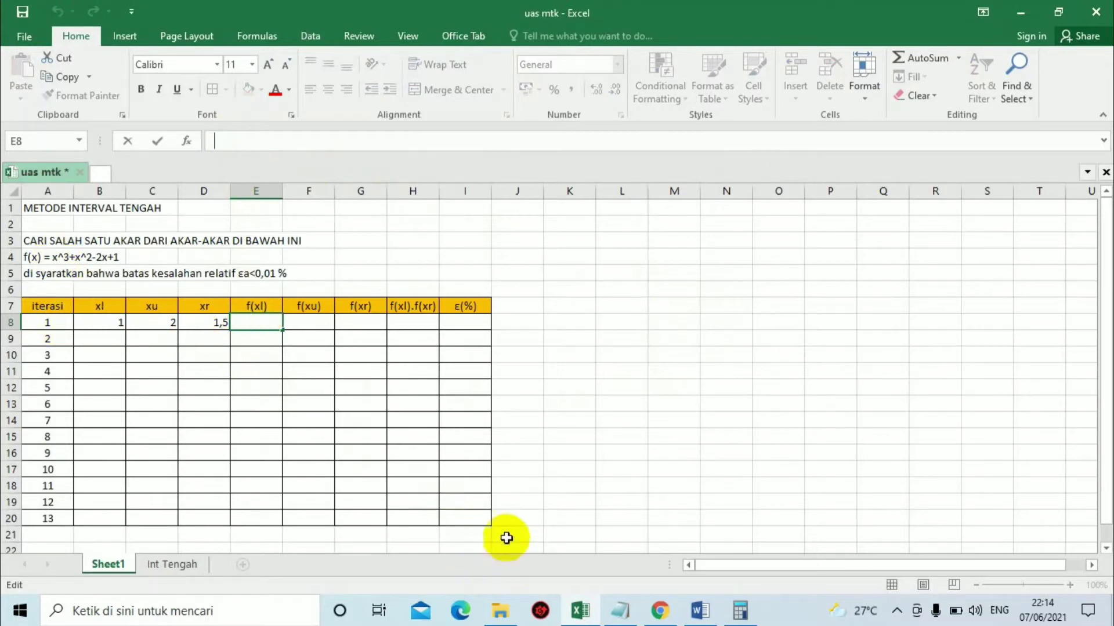
click(631, 619)
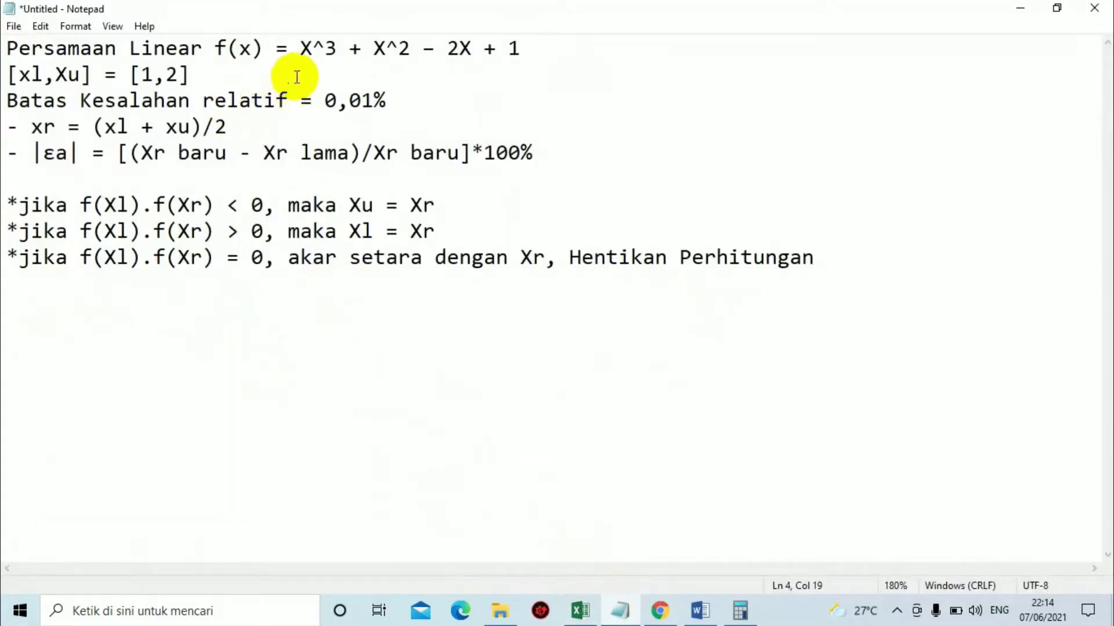
drag(300, 48, 527, 53)
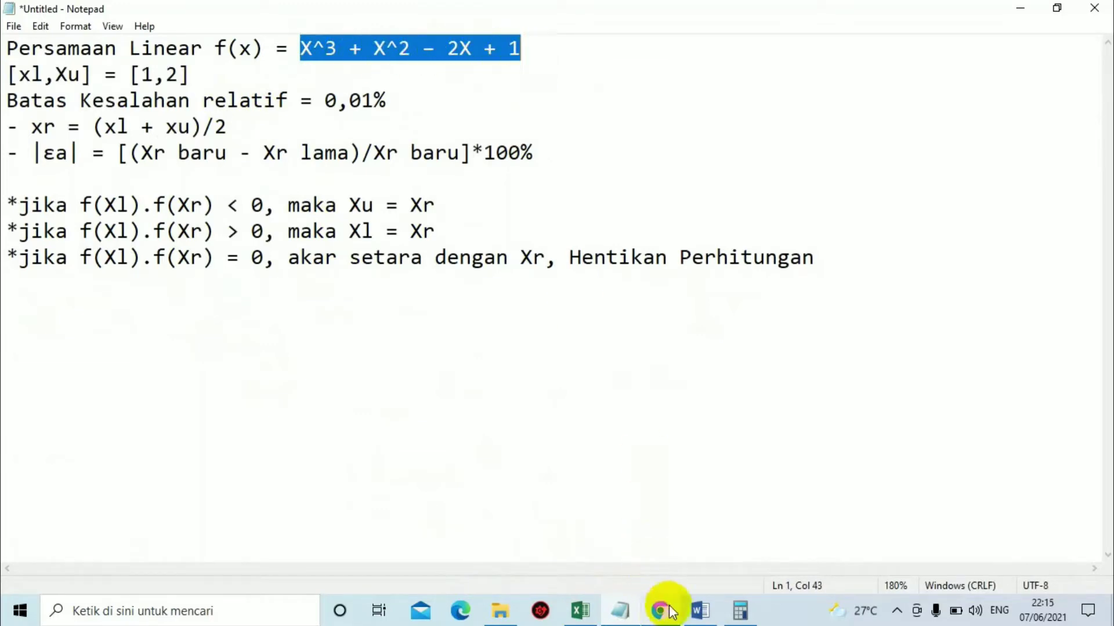
click(580, 611)
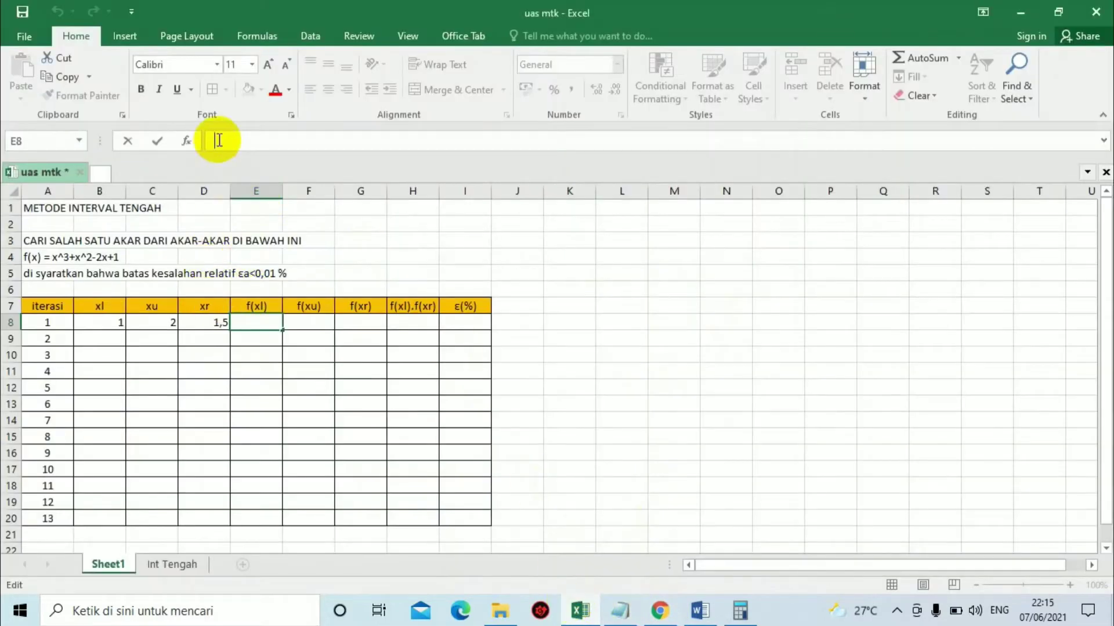
Calculate f(xl) for iteration 1 in cell E8 with the formula =B8^3+B8^2-2*B8+1.
text(=)
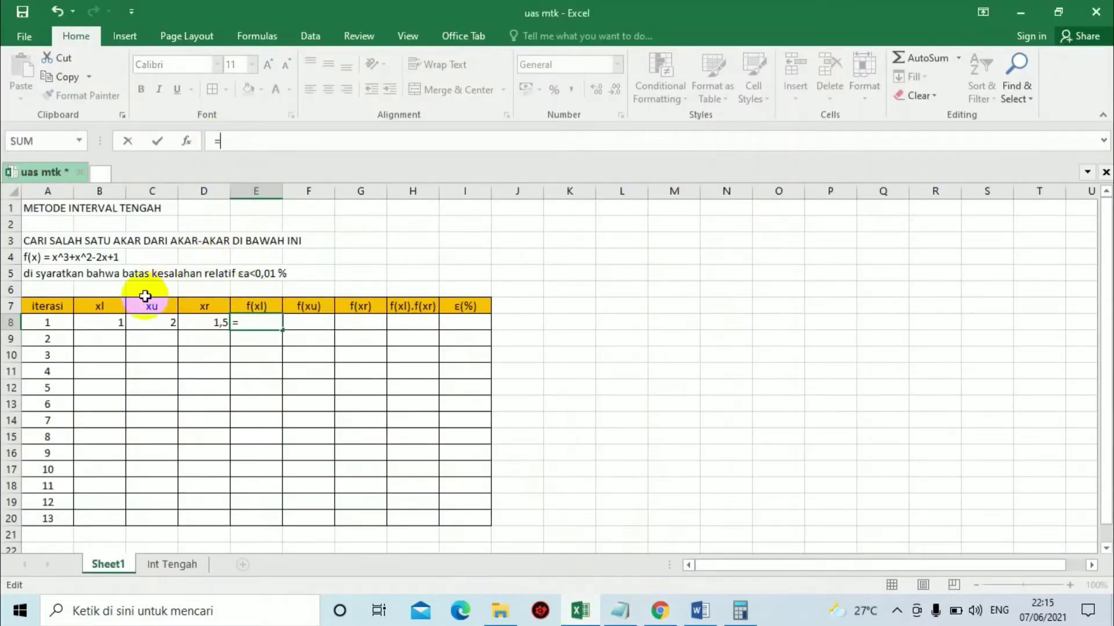
click(111, 326)
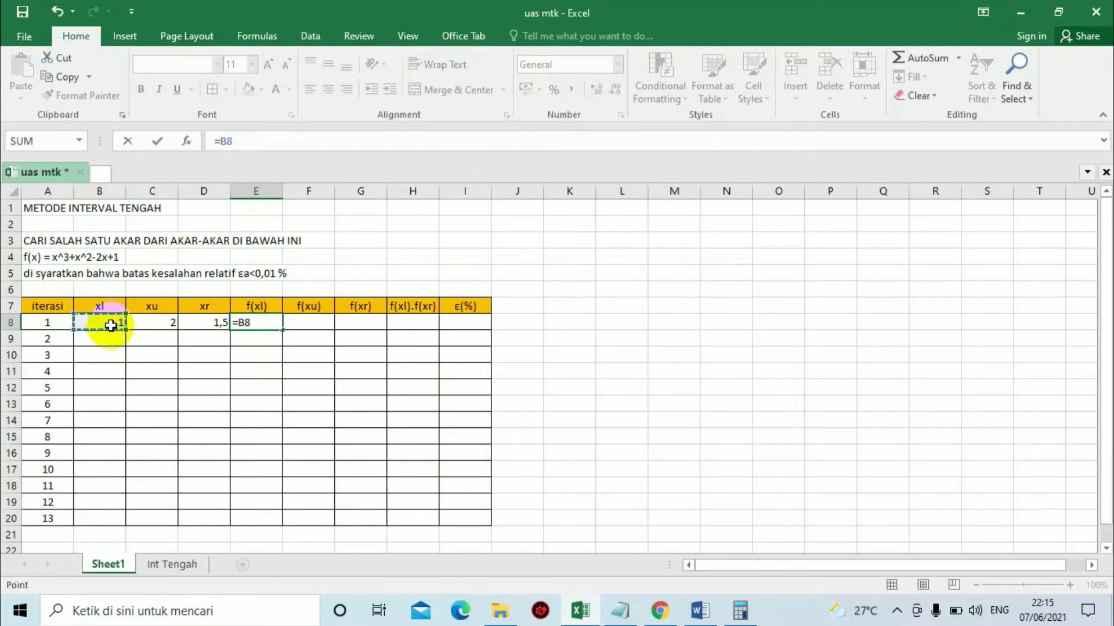
text(^3+)
click(105, 321)
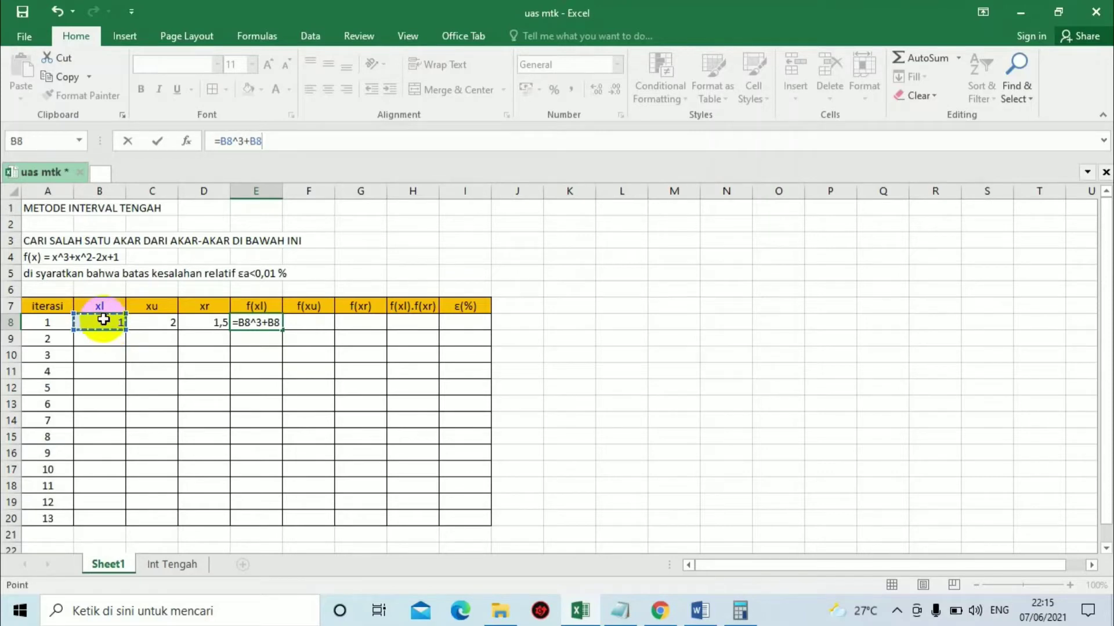
text(^2)
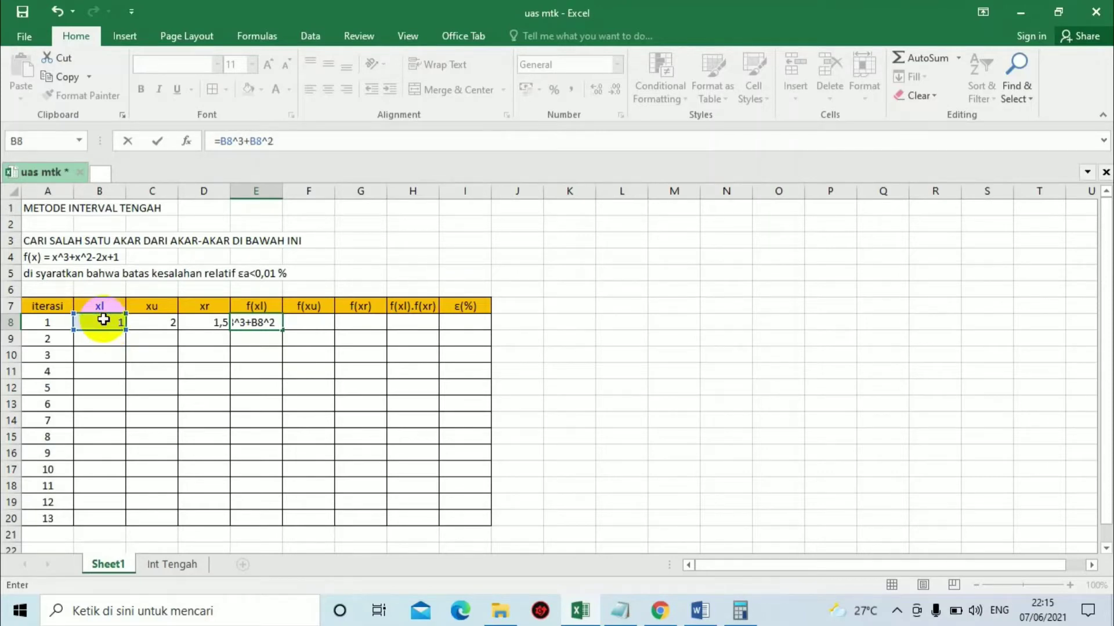
text(-2*)
click(105, 319)
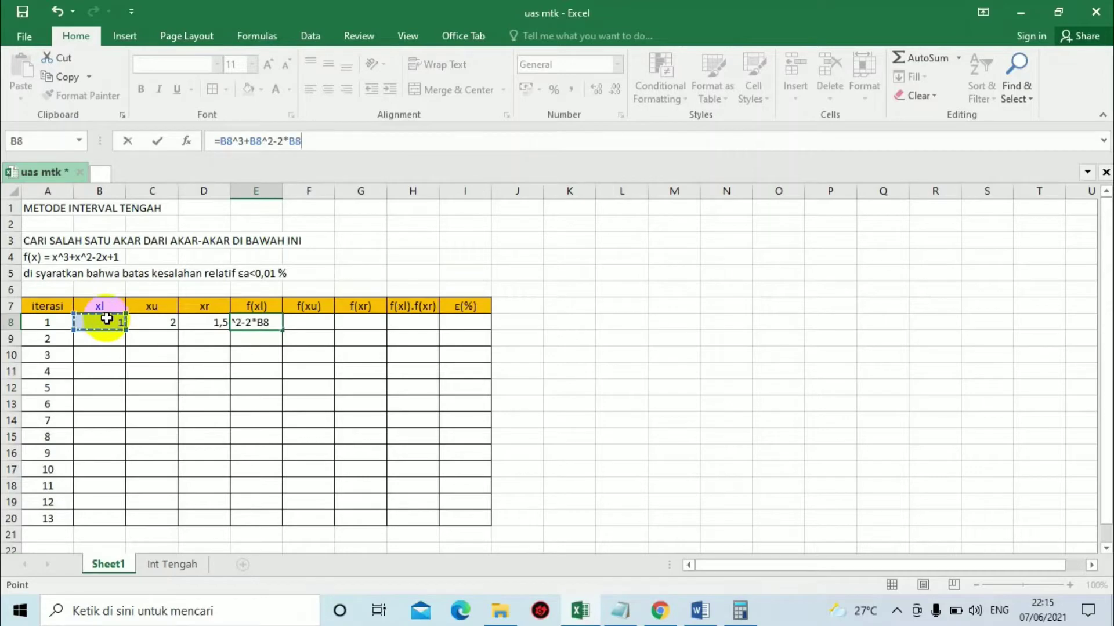
text(+1)
key(Return)
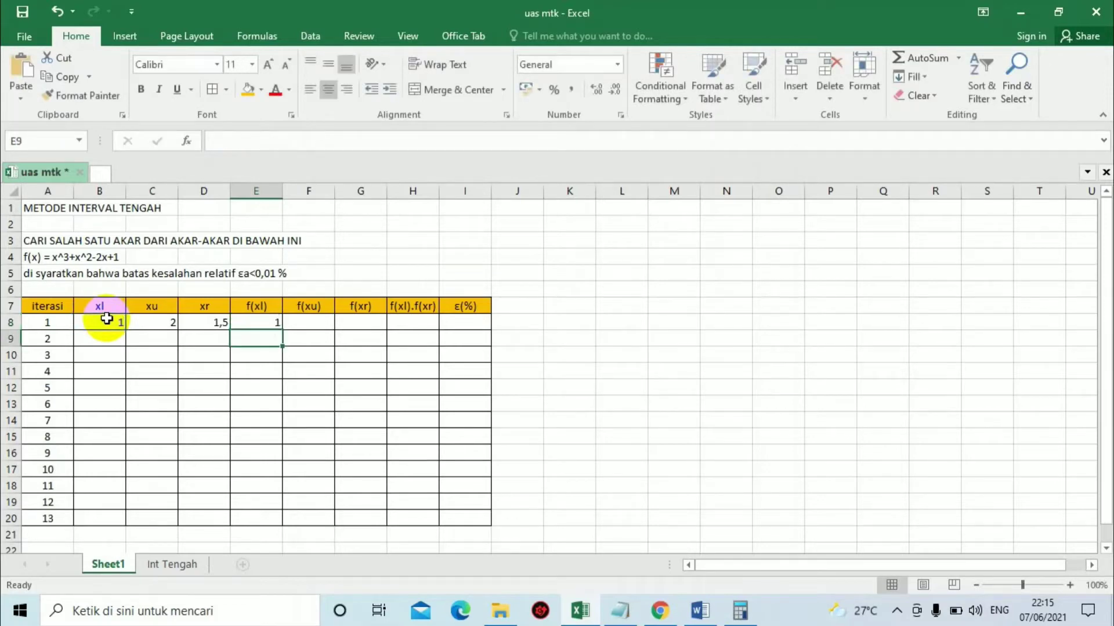
click(260, 400)
click(268, 326)
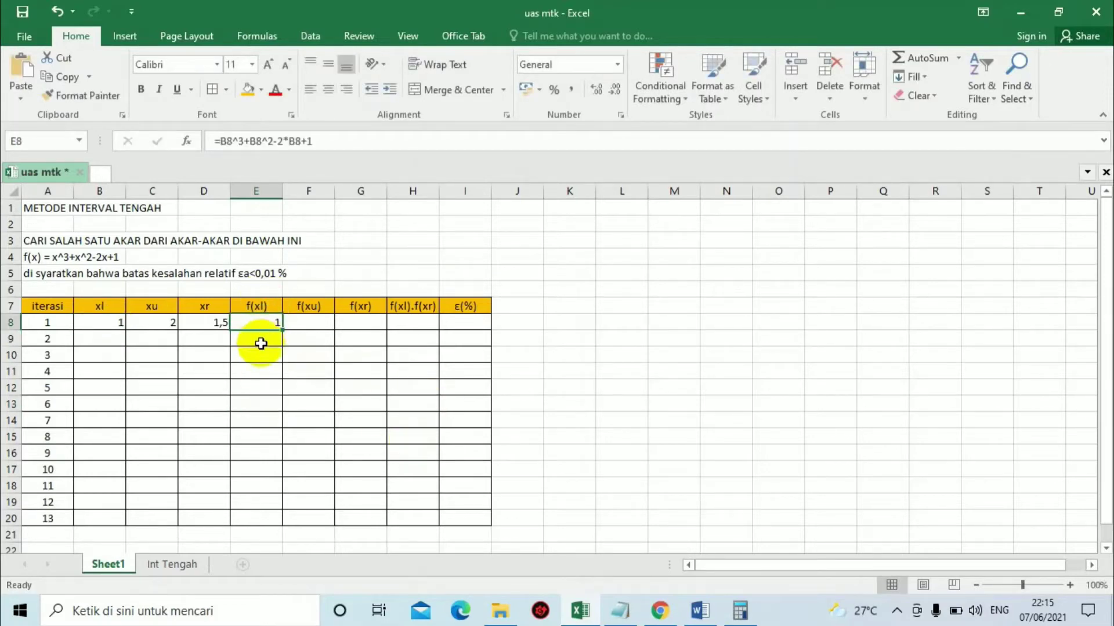
click(258, 340)
click(259, 329)
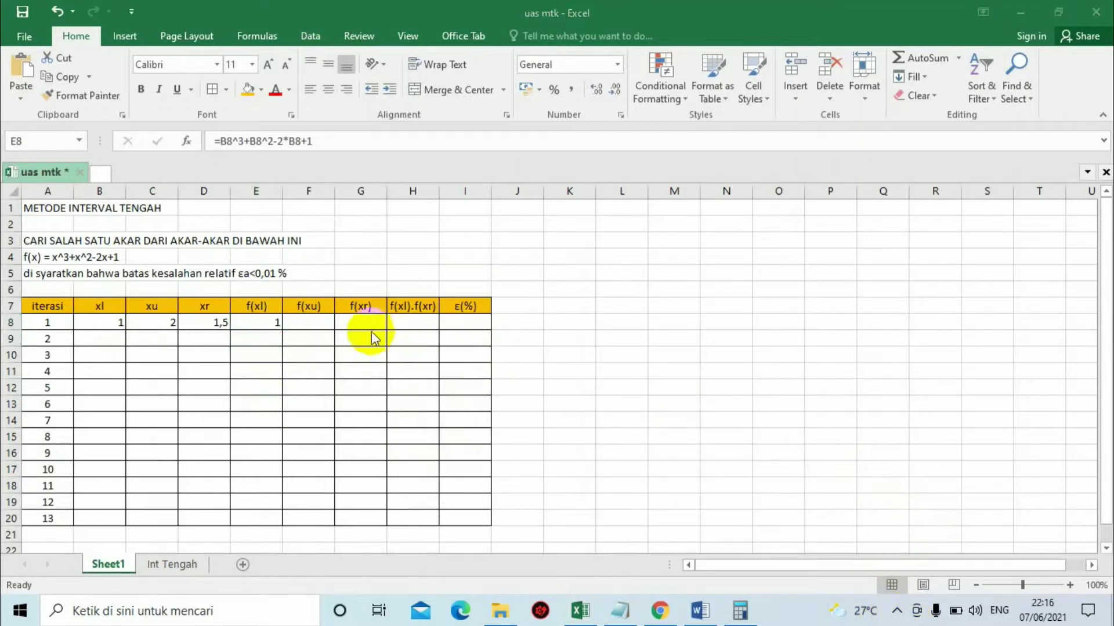
Calculate f(xu) for iteration 1 in cell F8 with the formula =C8^3+C8^2-2*C8+1.
click(308, 328)
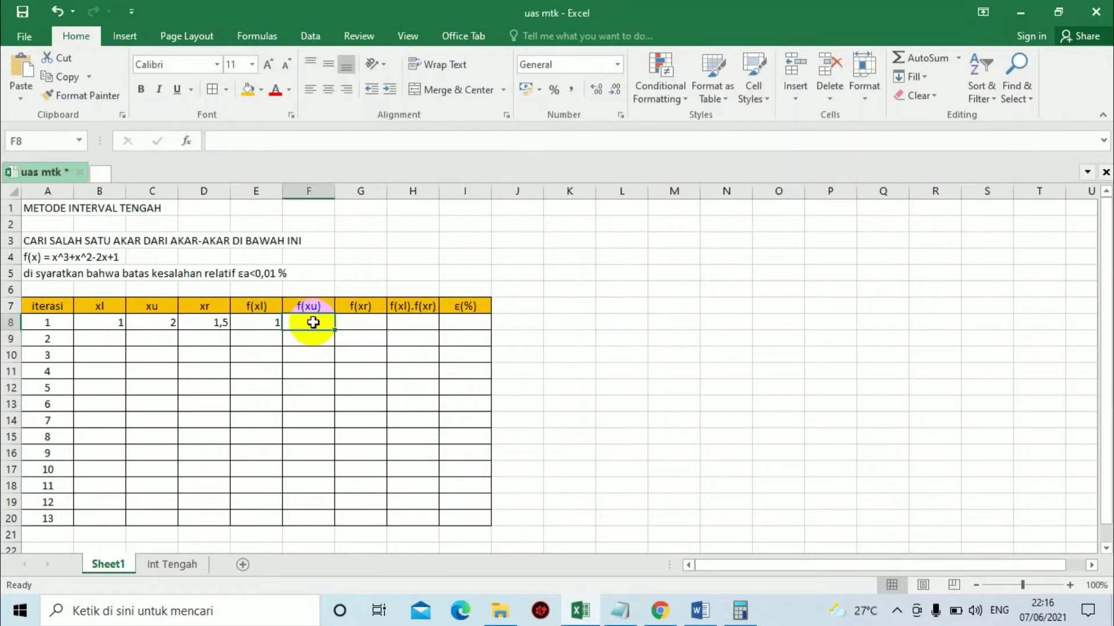
click(255, 142)
text(=)
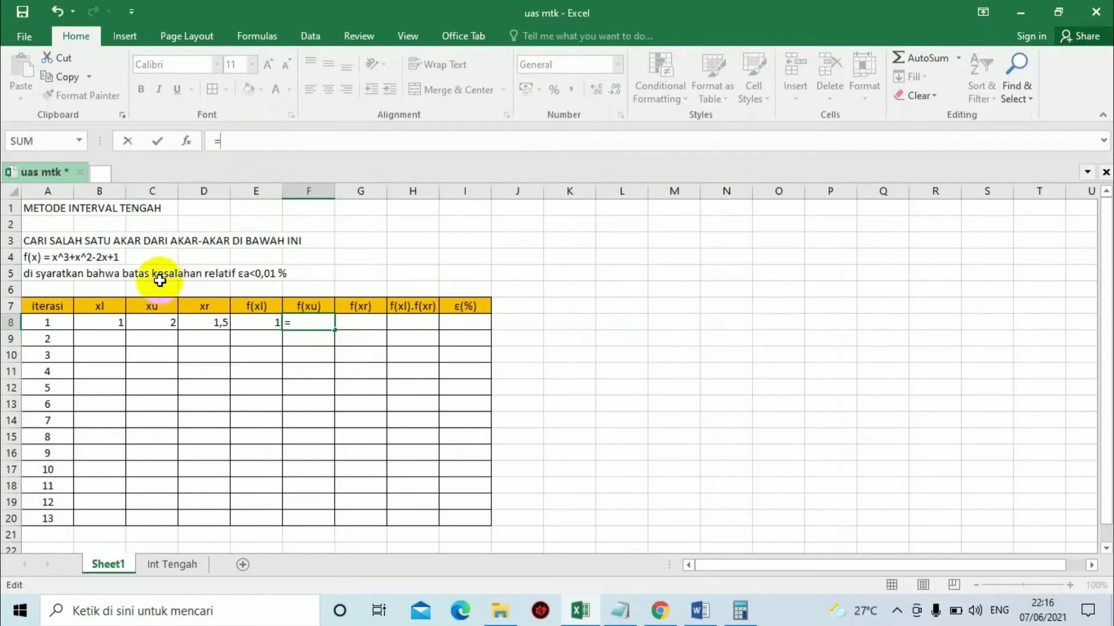
click(157, 329)
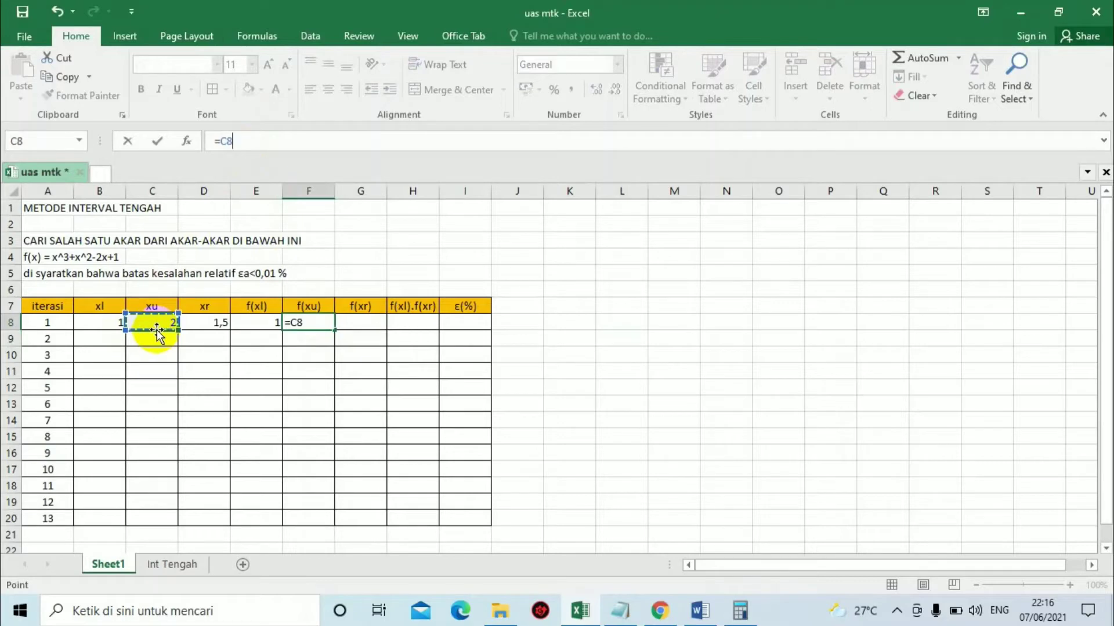
text(^3+)
click(155, 323)
text(^)
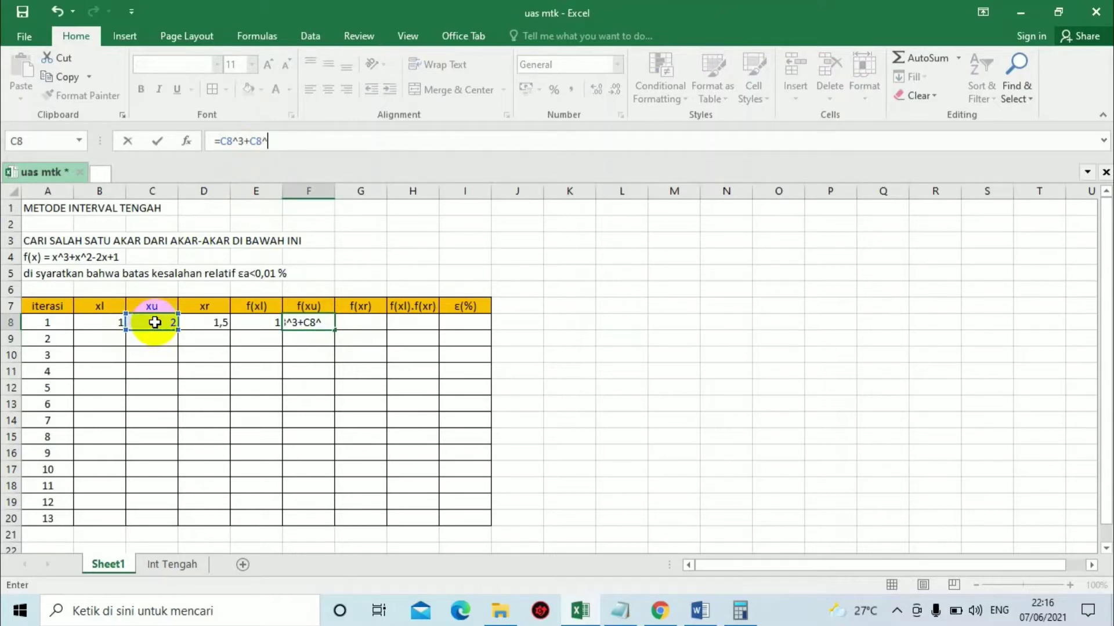
text(2-2*)
click(154, 322)
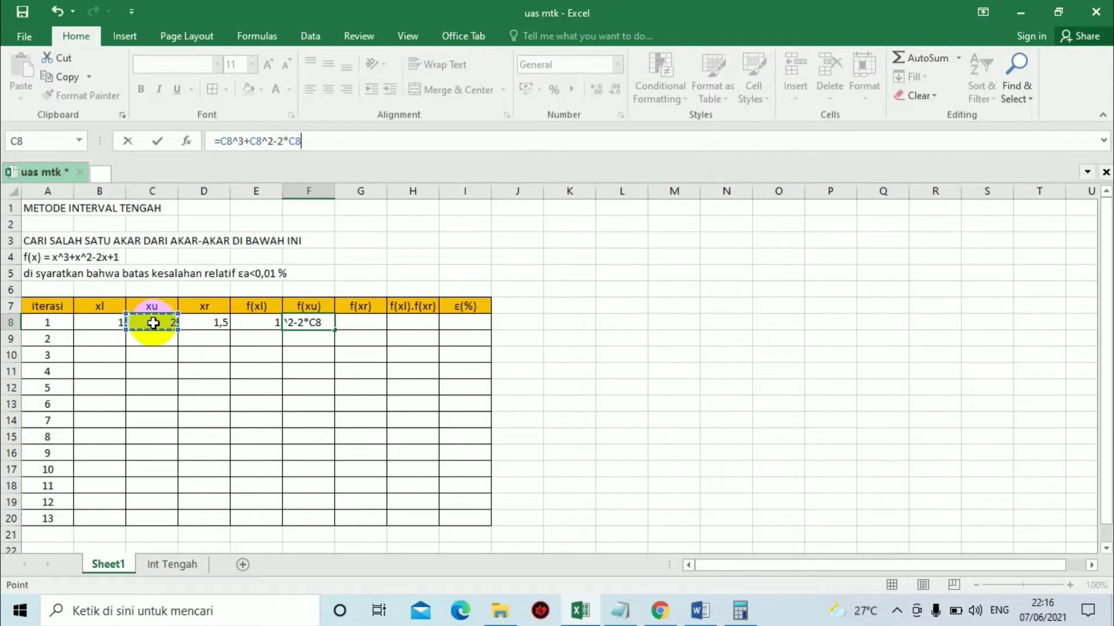
text(+1)
key(Return)
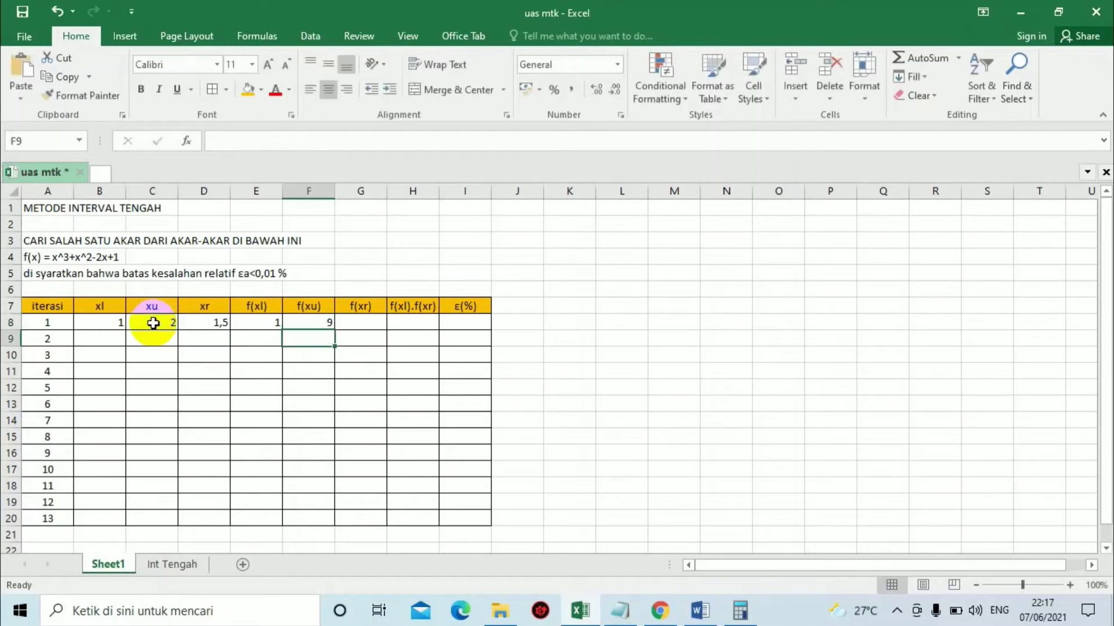
click(302, 322)
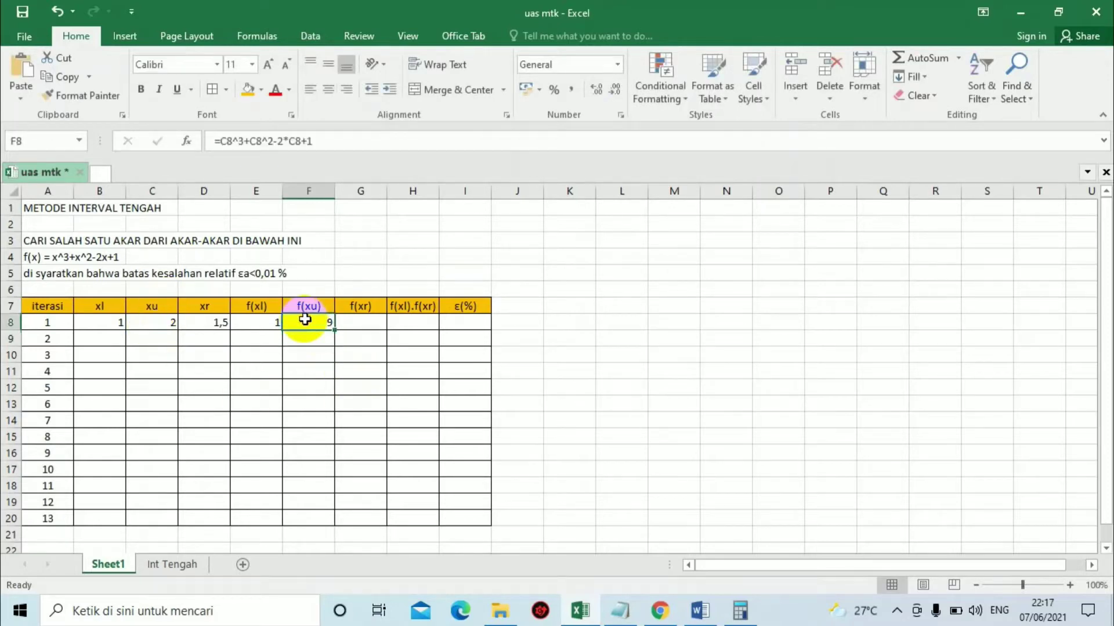
Enter the first term of f(xr) for iteration 1 in cell G8 as =D8^3.
click(360, 324)
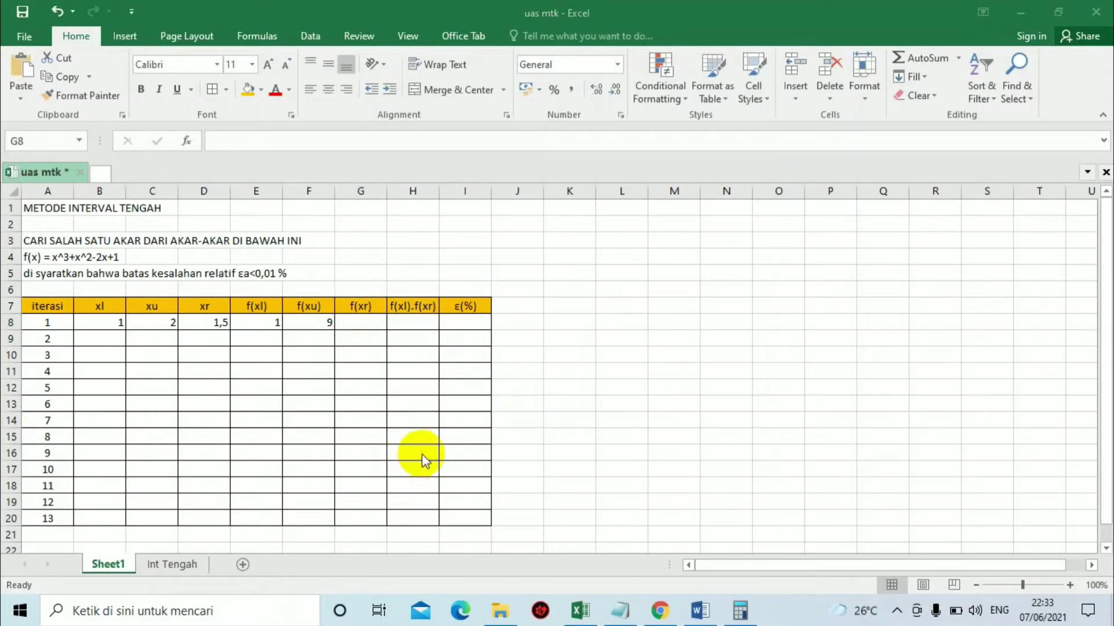
click(271, 141)
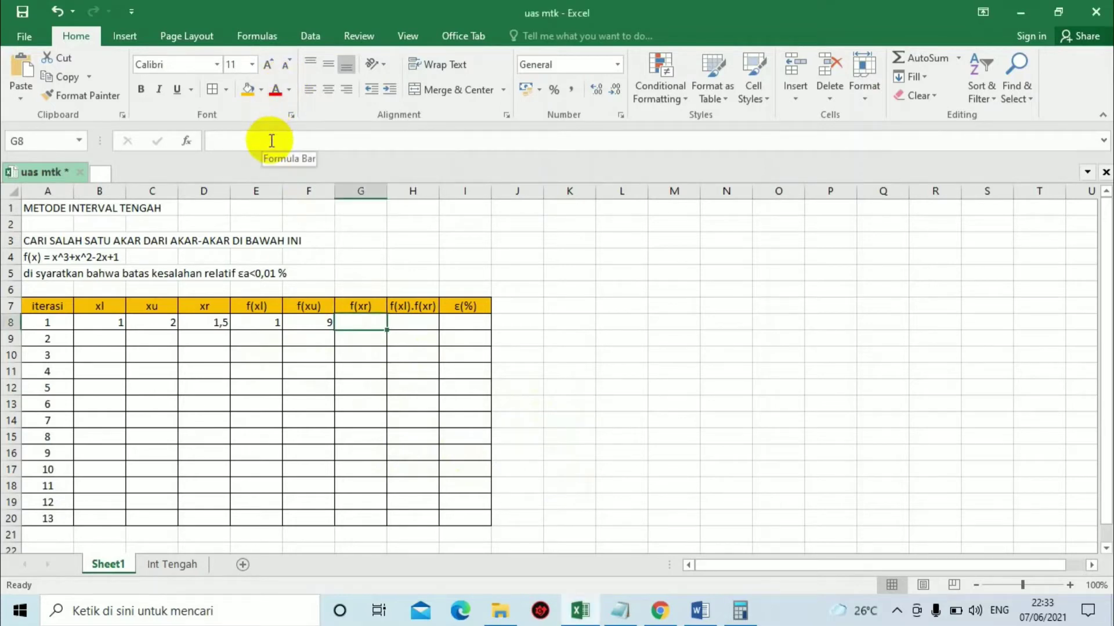
click(272, 141)
text(=)
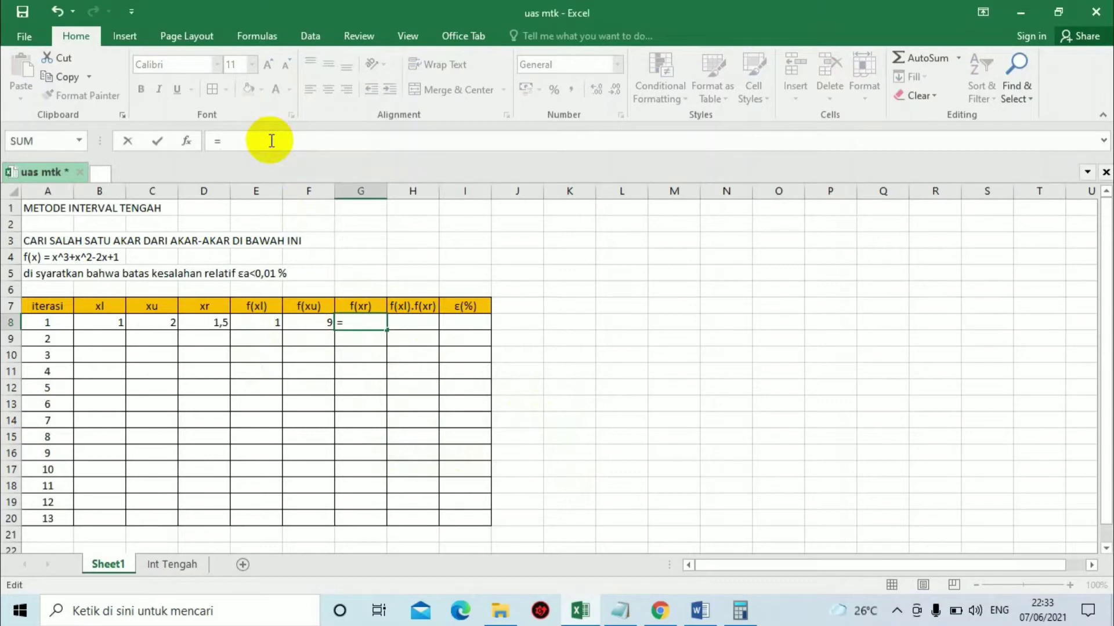
click(190, 322)
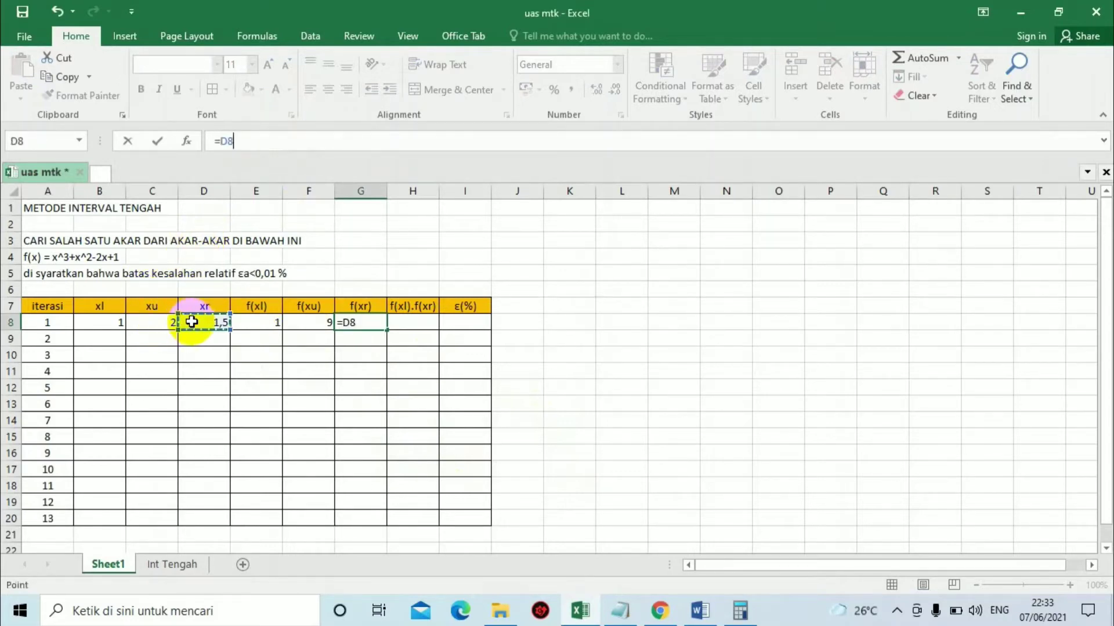
text(^3)
key(Return)
text(=)
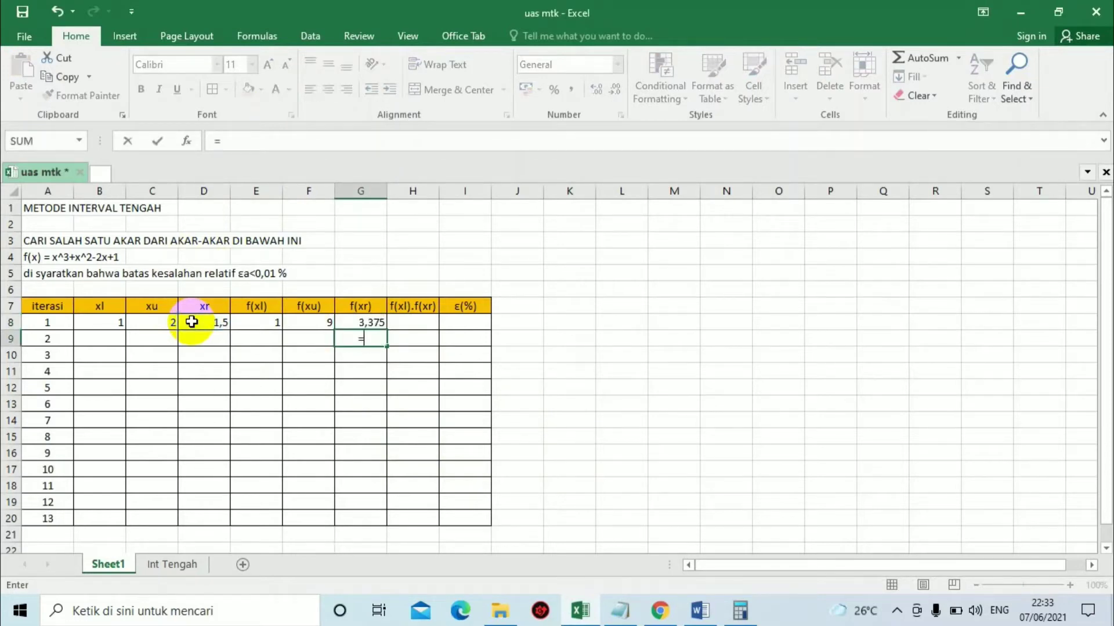
key(BackSpace)
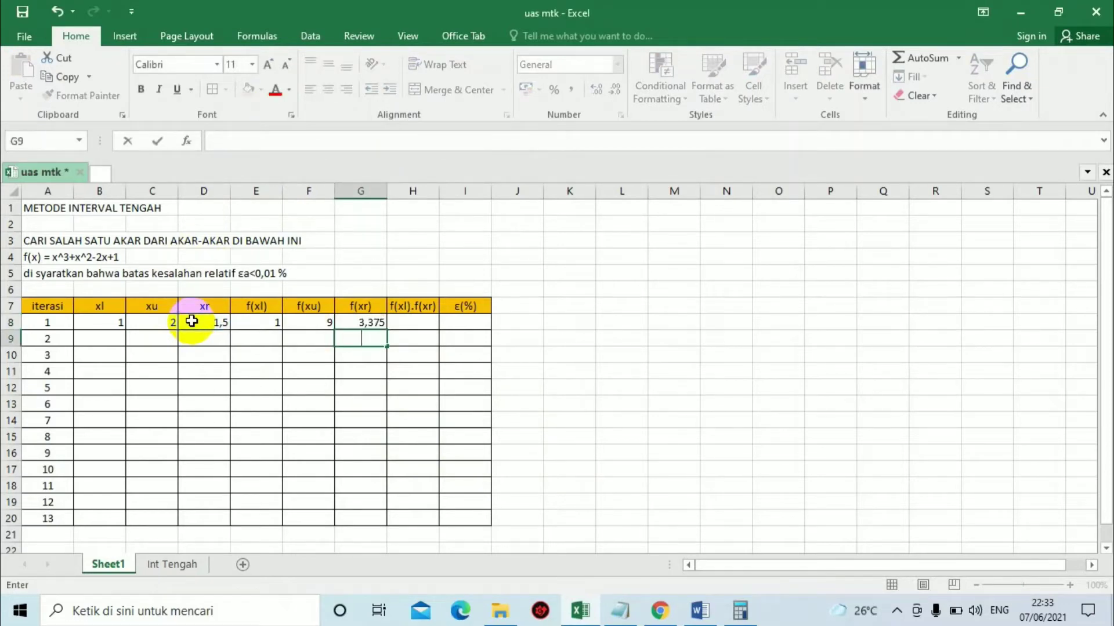
Extend the iteration 1 f(xr) formula in cell G8 to =D8^3+D8^2-2*D8+1.
click(385, 322)
click(271, 141)
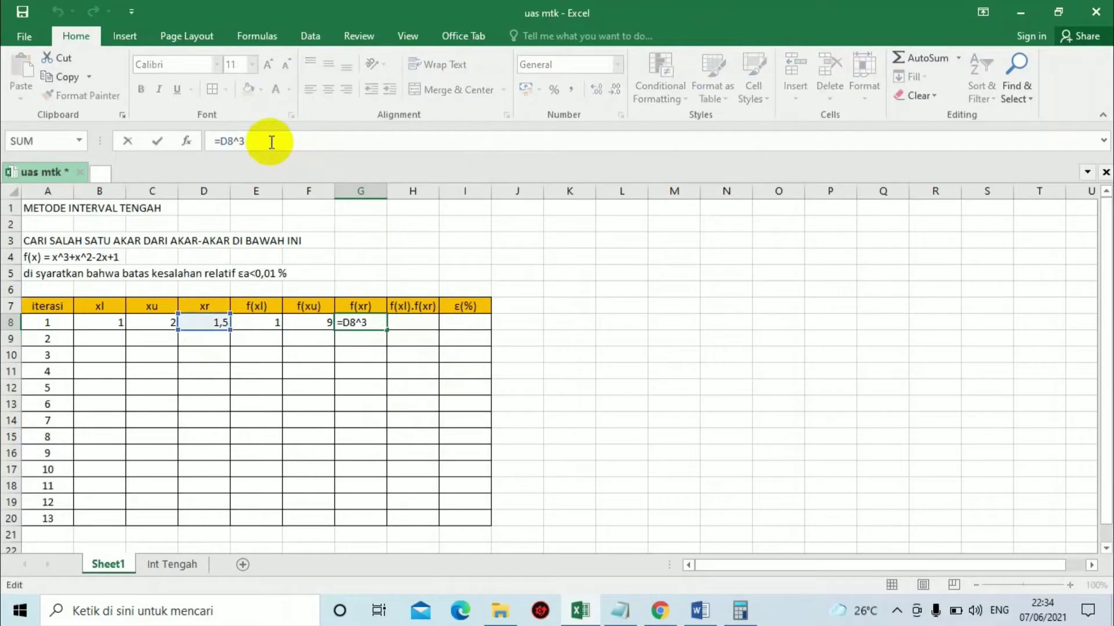
text(+)
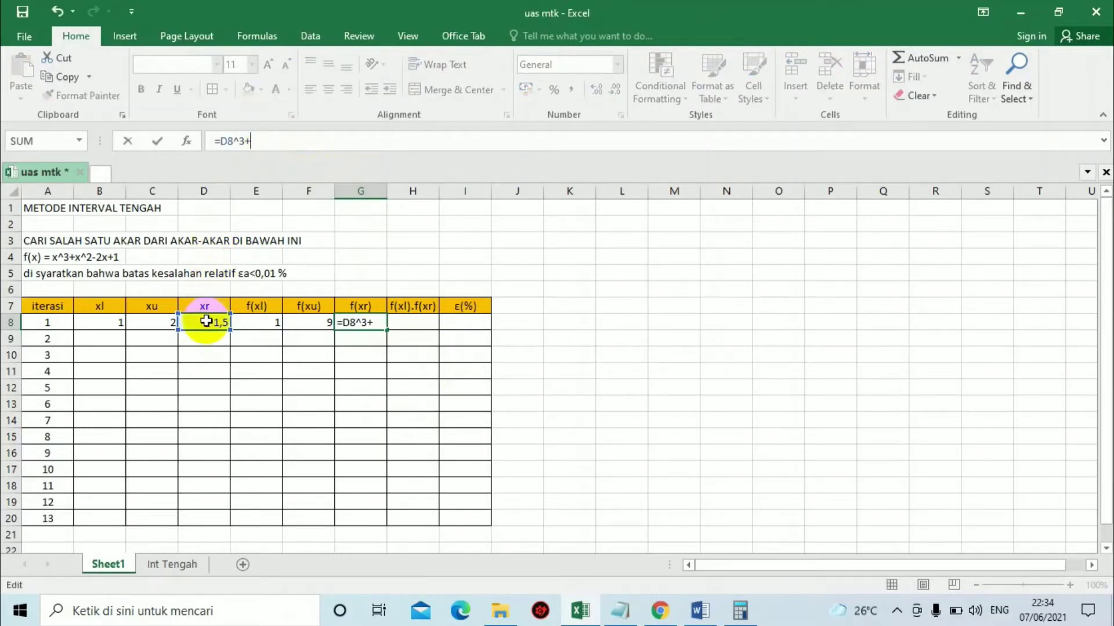
click(206, 321)
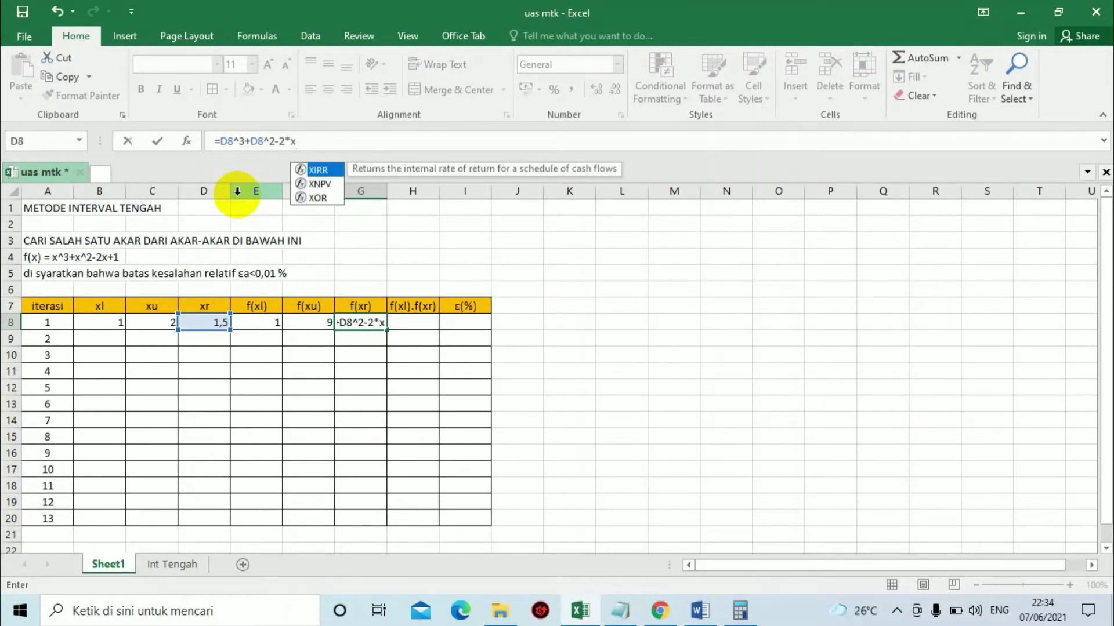
key(BackSpace)
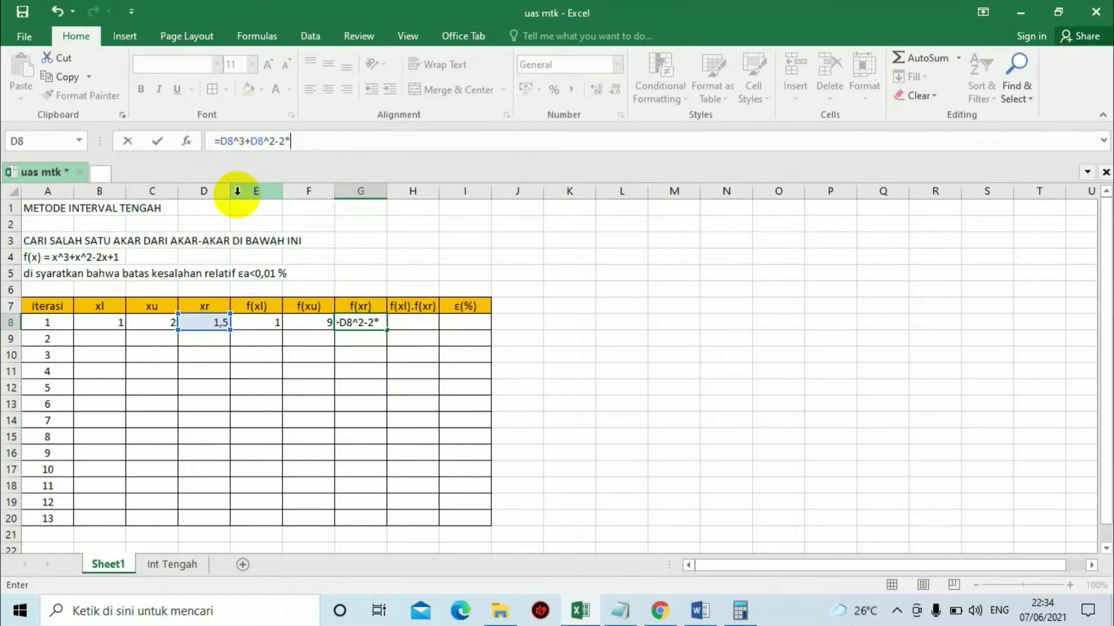
click(215, 322)
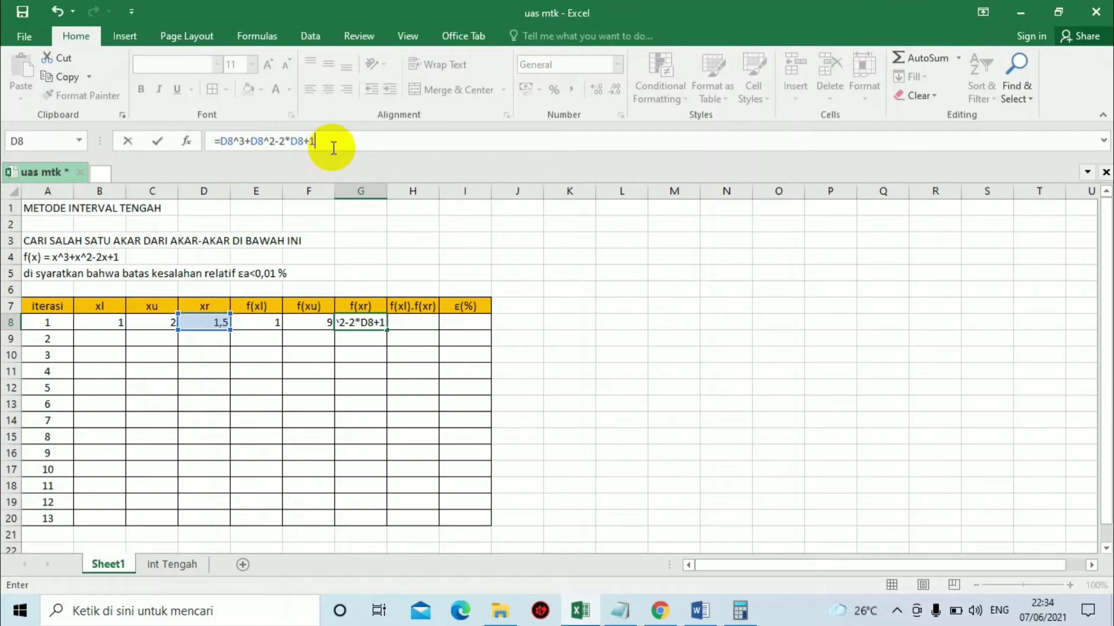
key(Return)
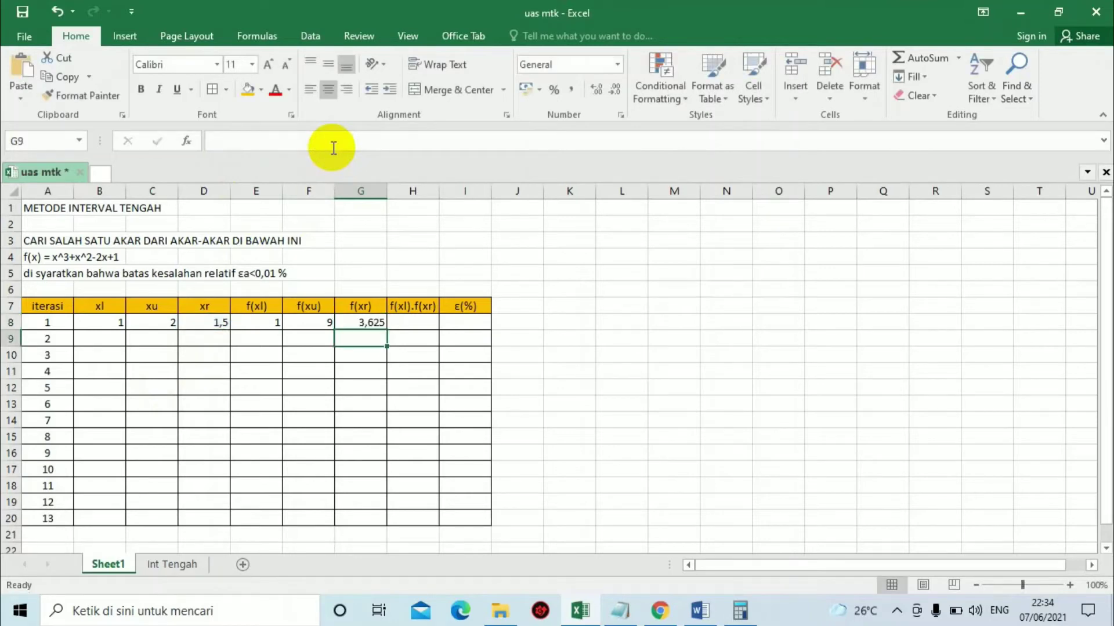
click(644, 320)
Calculate f(xl).f(xr) for iteration 1 in cell H8 with the formula =E8*G8.
click(409, 325)
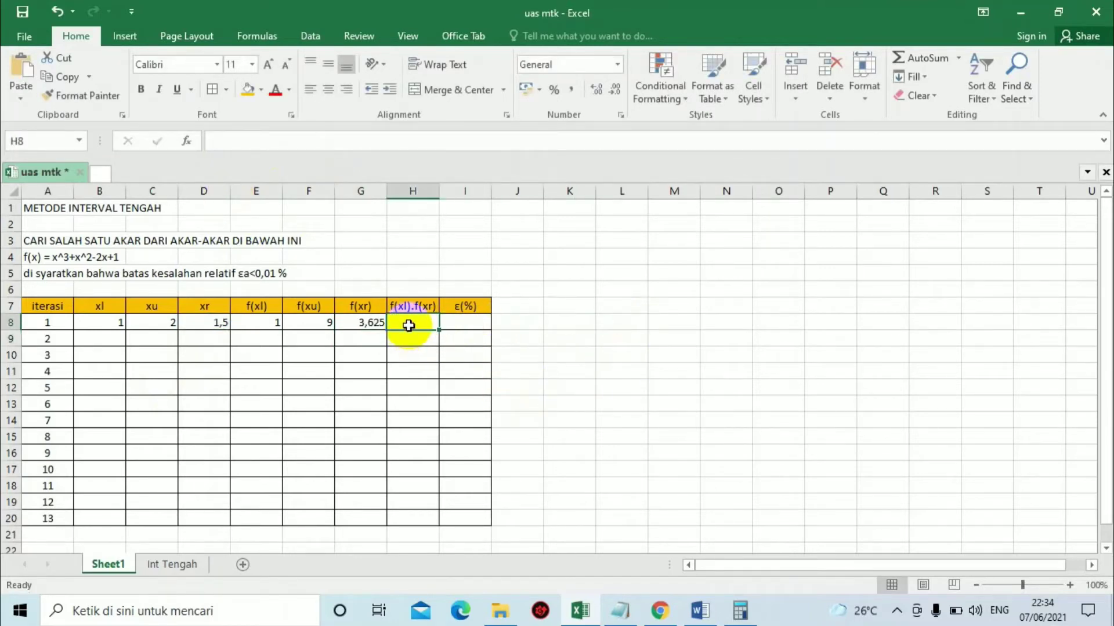
double_click(414, 325)
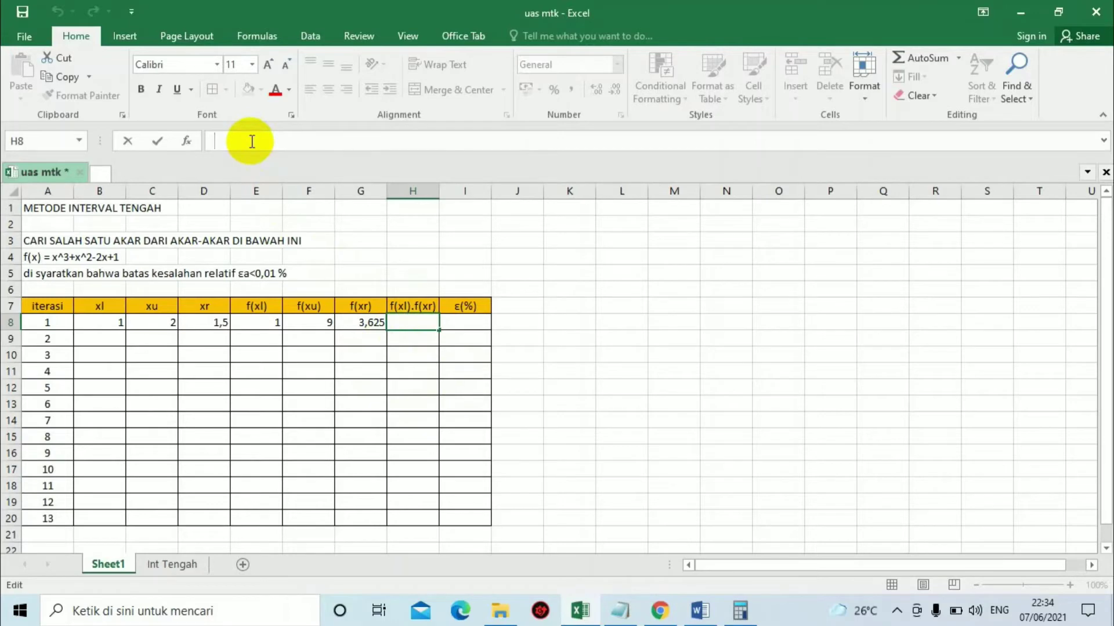
text(=)
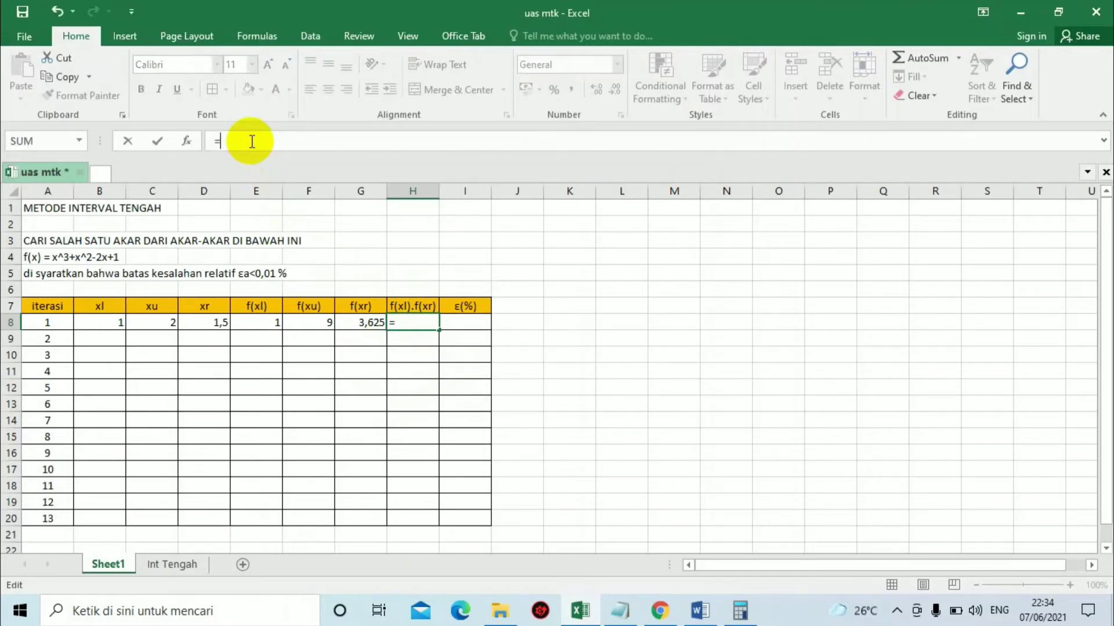
click(254, 322)
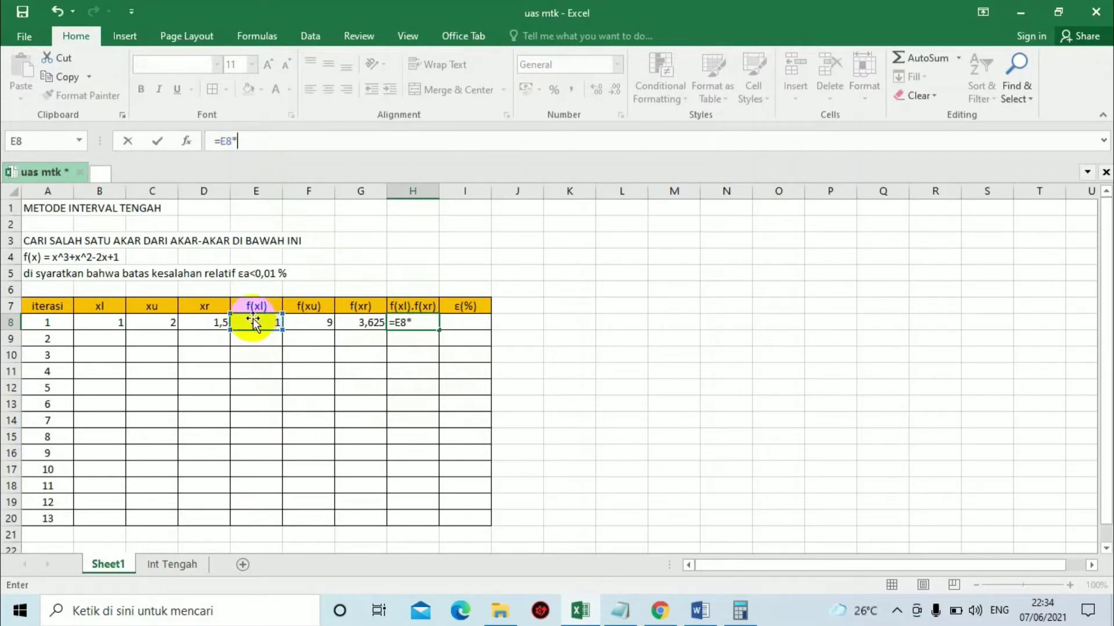
click(369, 321)
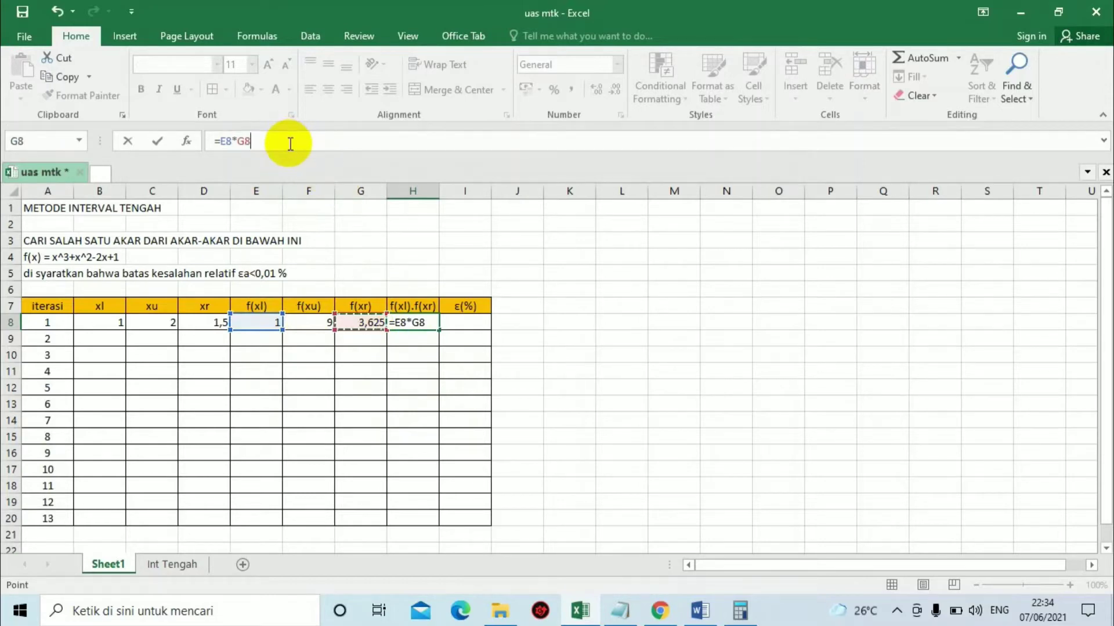
key(Return)
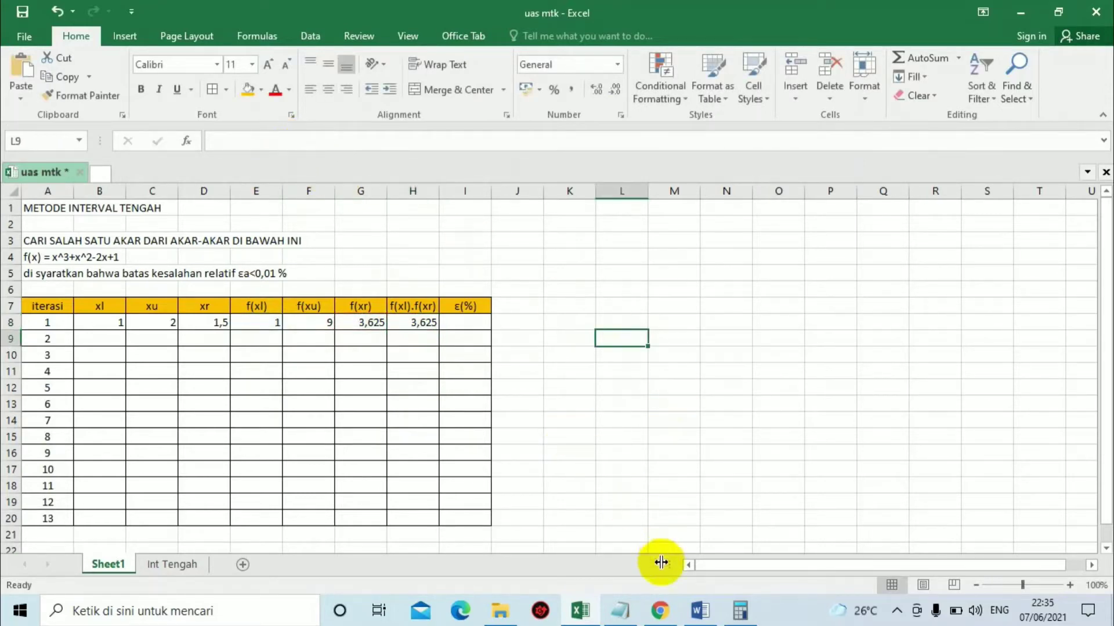
Review the f(Xl).f(Xr) sign rules for updating Xl or Xu in the Notepad notes, and compare them with cell H8 in Excel.
click(620, 609)
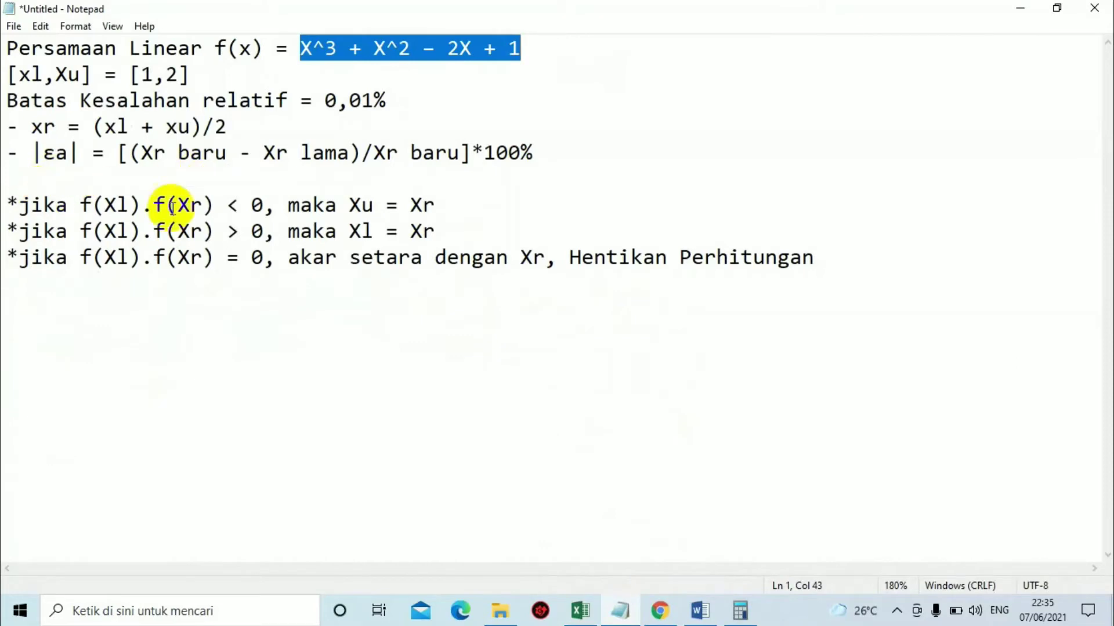
drag(29, 208, 219, 206)
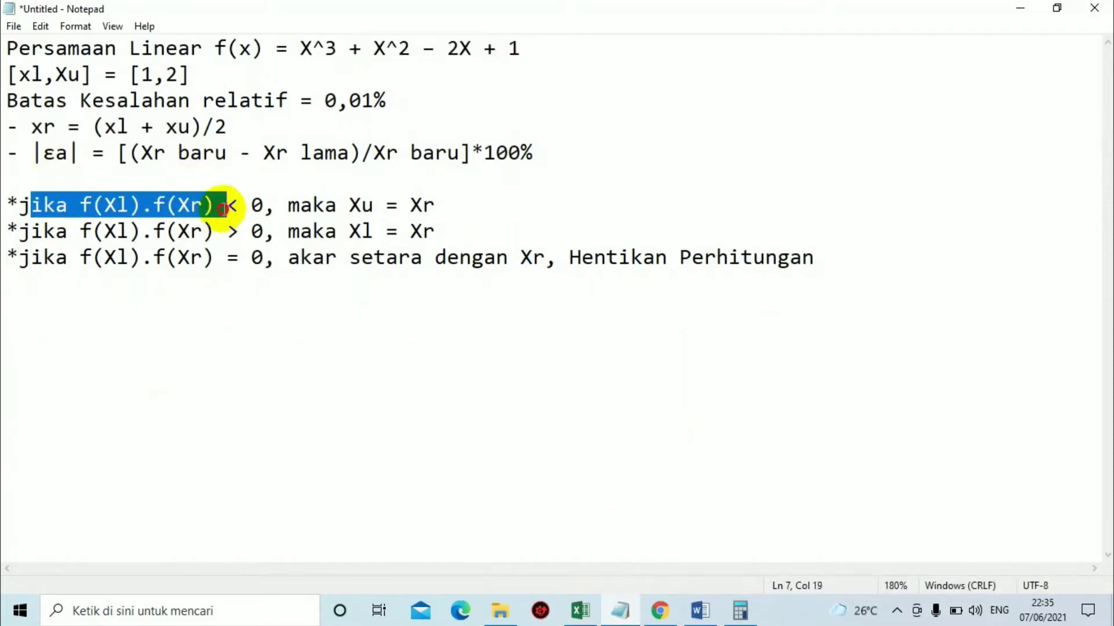
key(Down)
drag(20, 206, 694, 281)
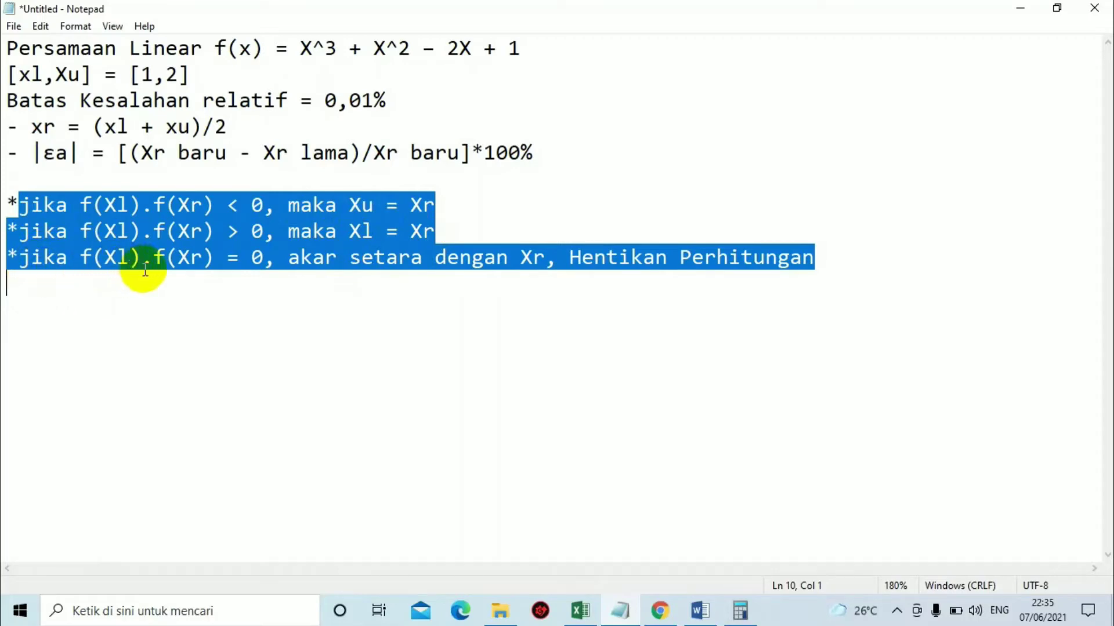
click(460, 230)
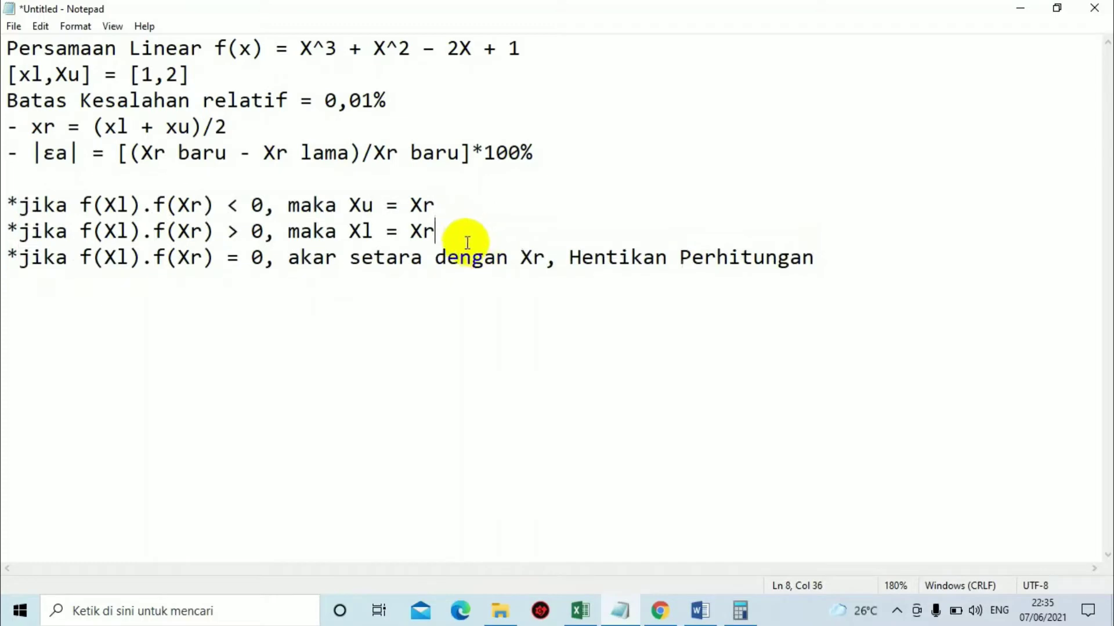
click(822, 251)
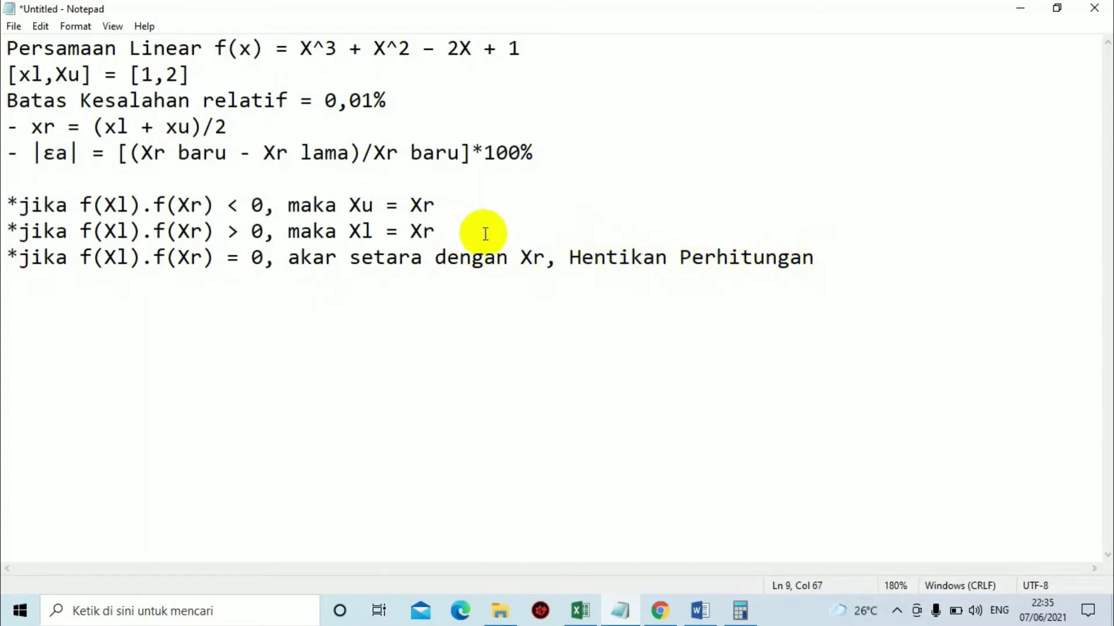
click(449, 206)
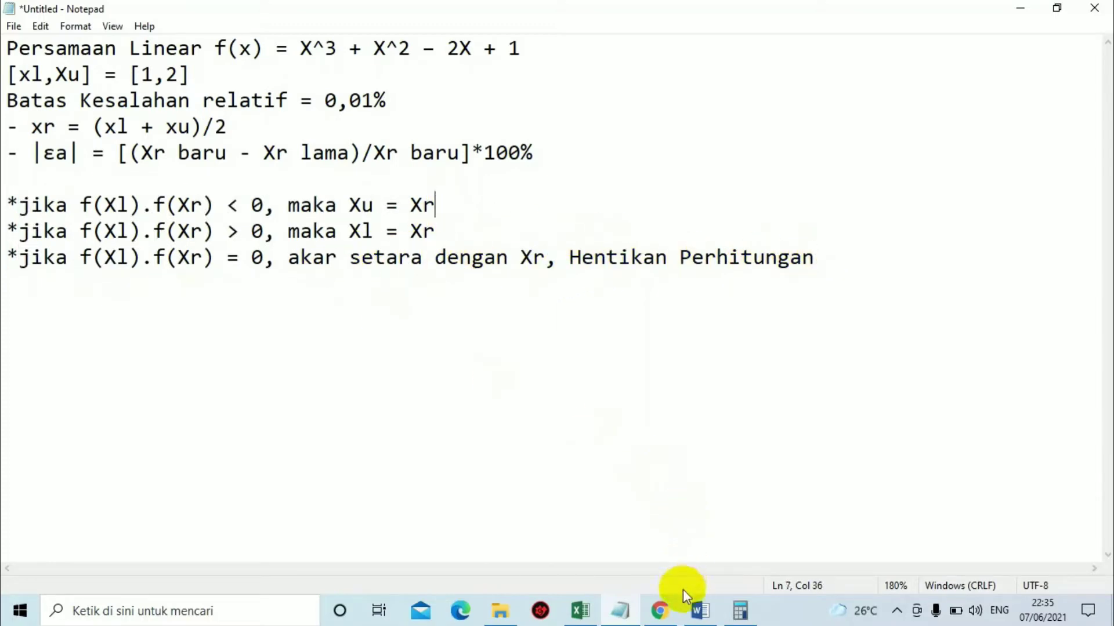
click(580, 611)
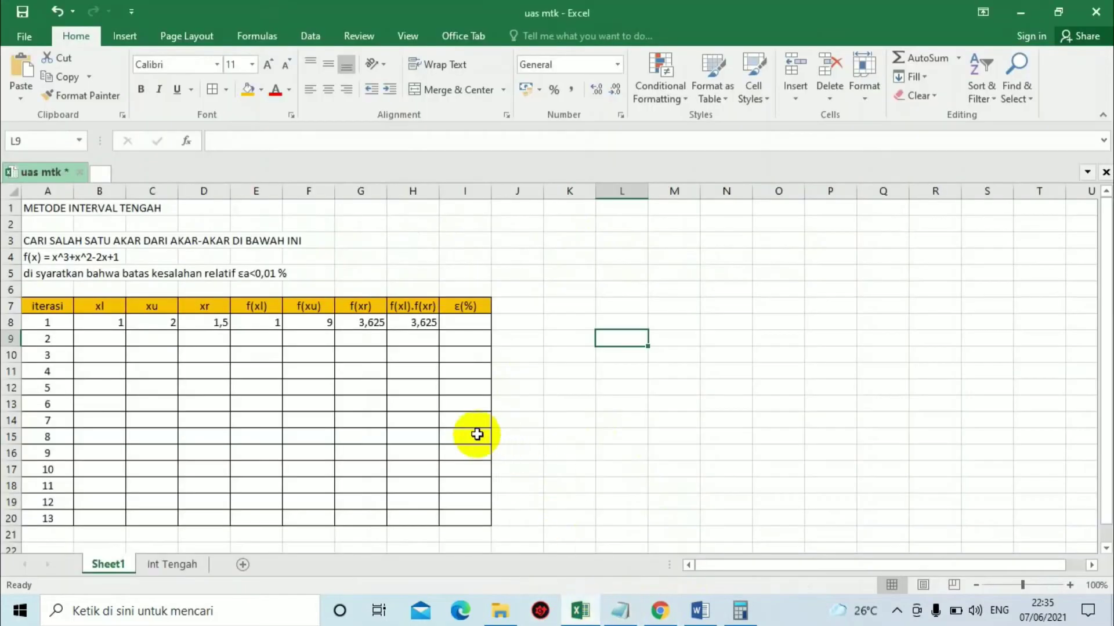
click(413, 323)
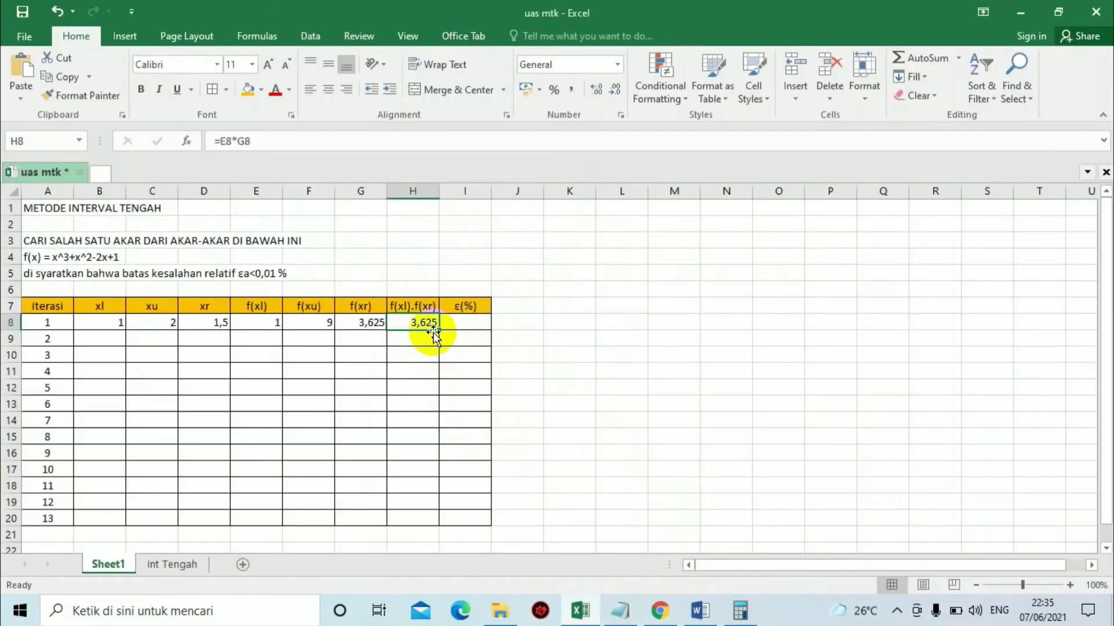
click(517, 321)
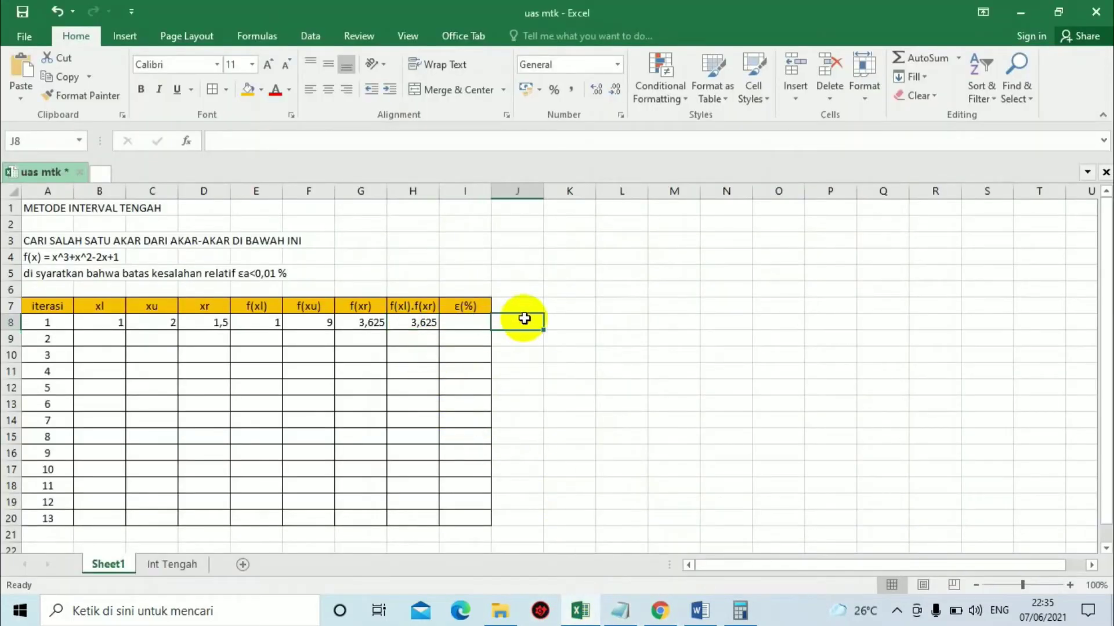
click(411, 331)
click(588, 318)
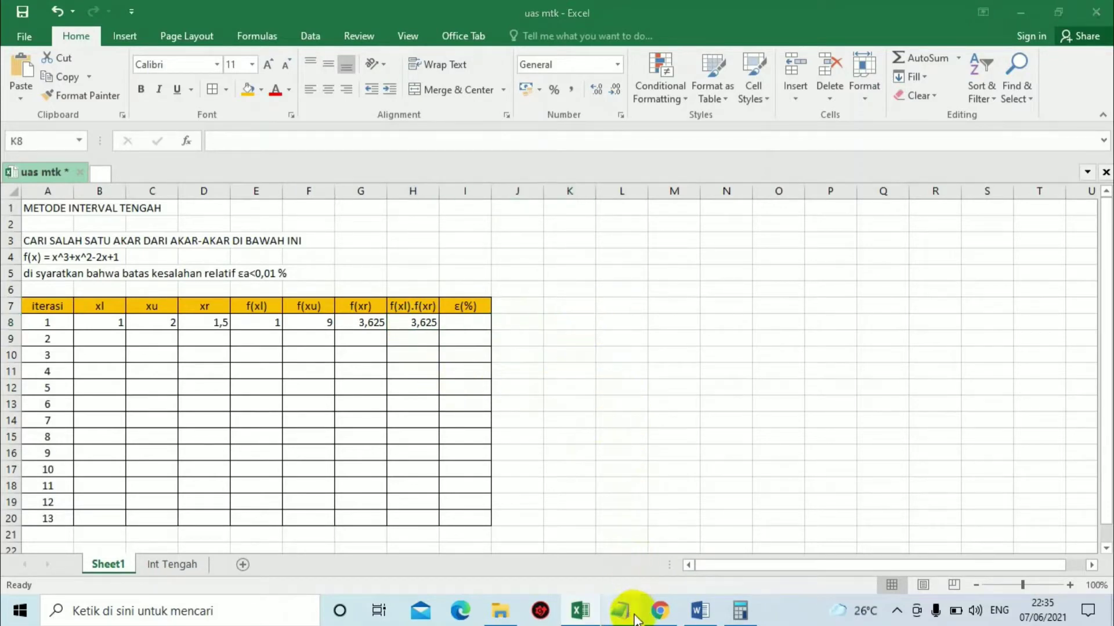
Check the f(Xl).f(Xr) > 0 rule in the Notepad notes and enter 1,5 as xl for iteration 2 in Excel cell B9.
click(633, 618)
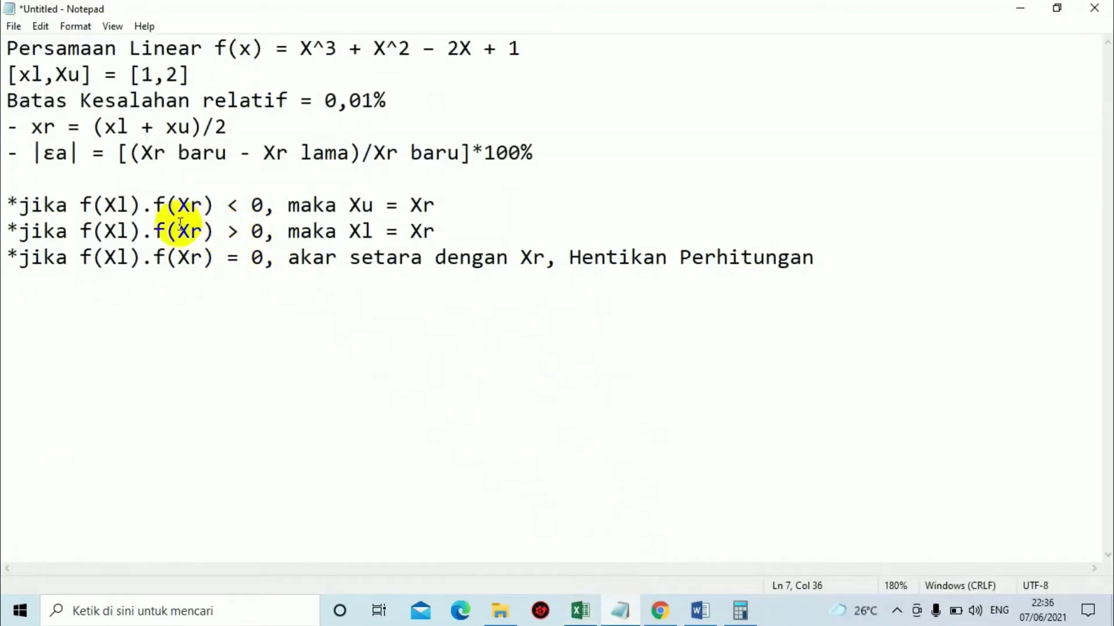
drag(31, 231, 442, 225)
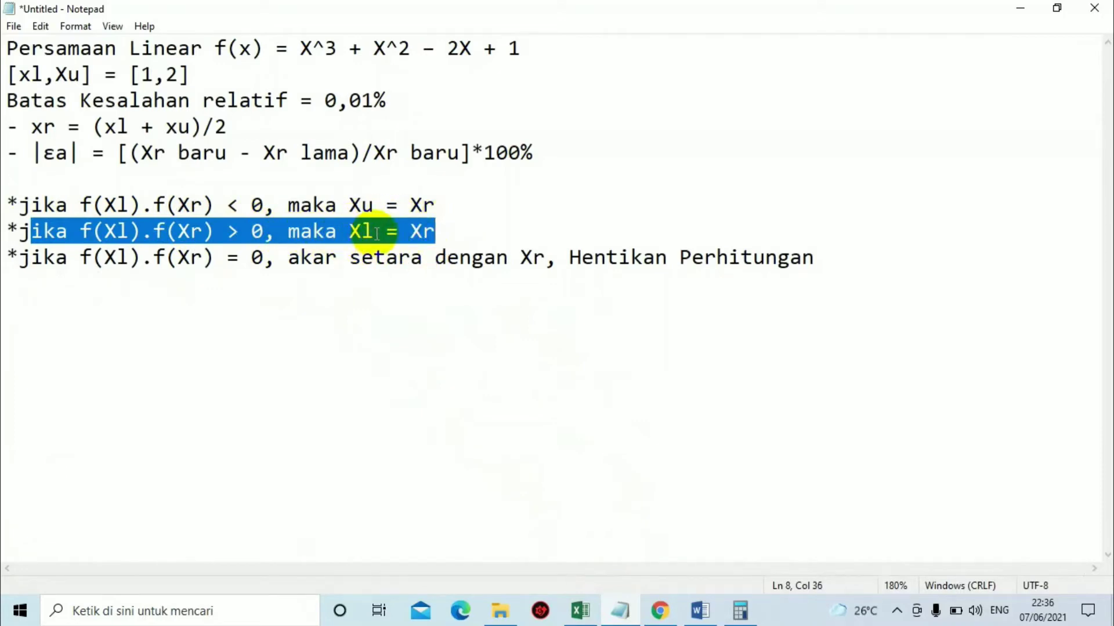
click(455, 231)
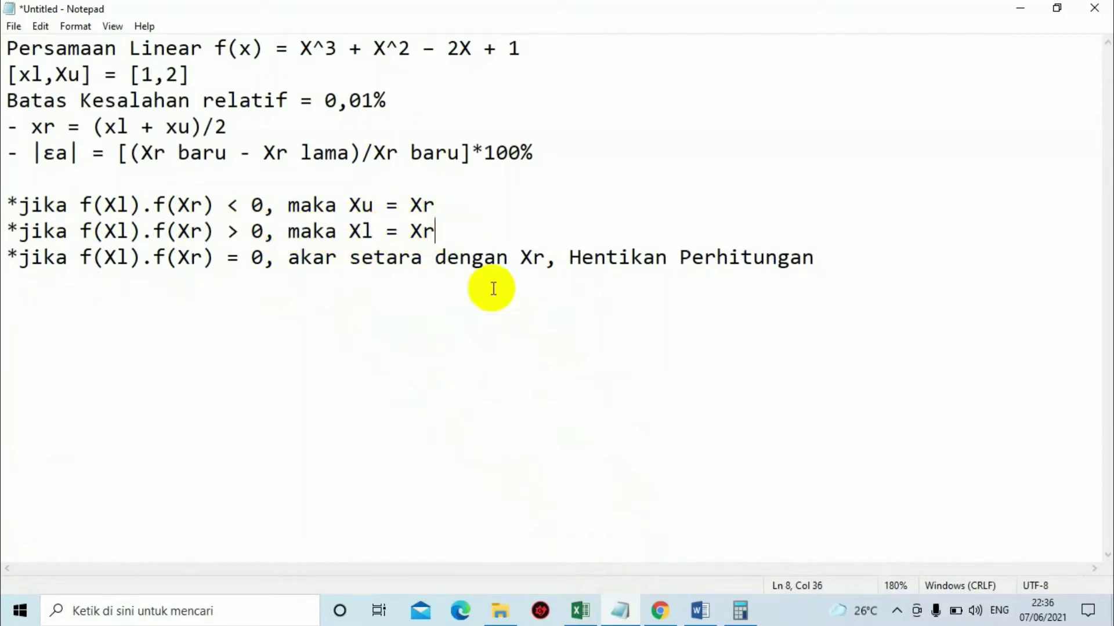
click(493, 609)
click(578, 611)
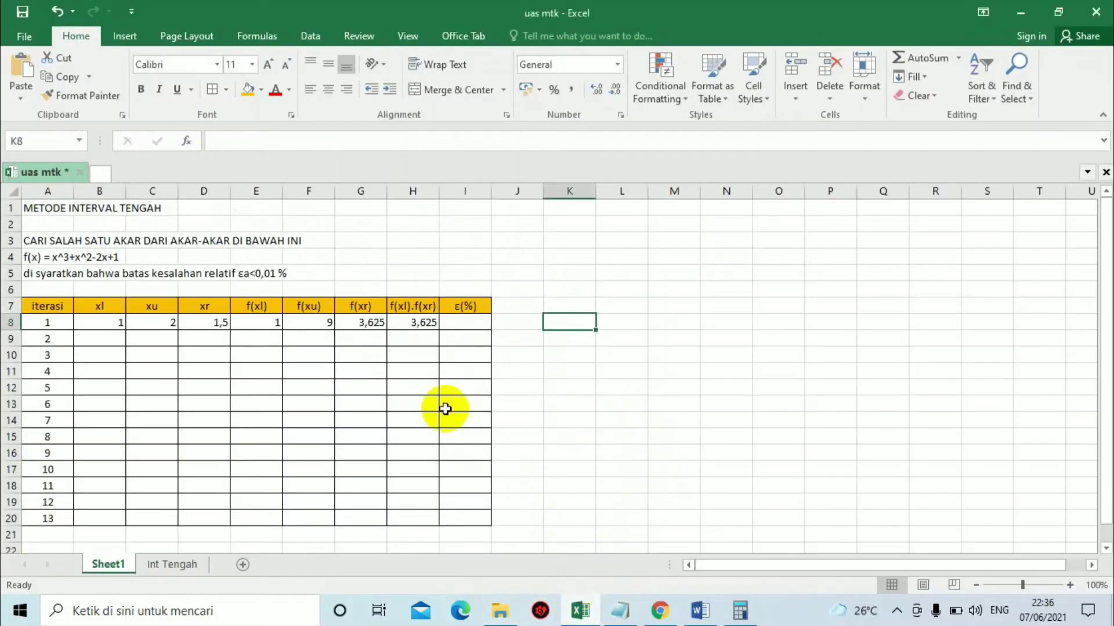
double_click(110, 339)
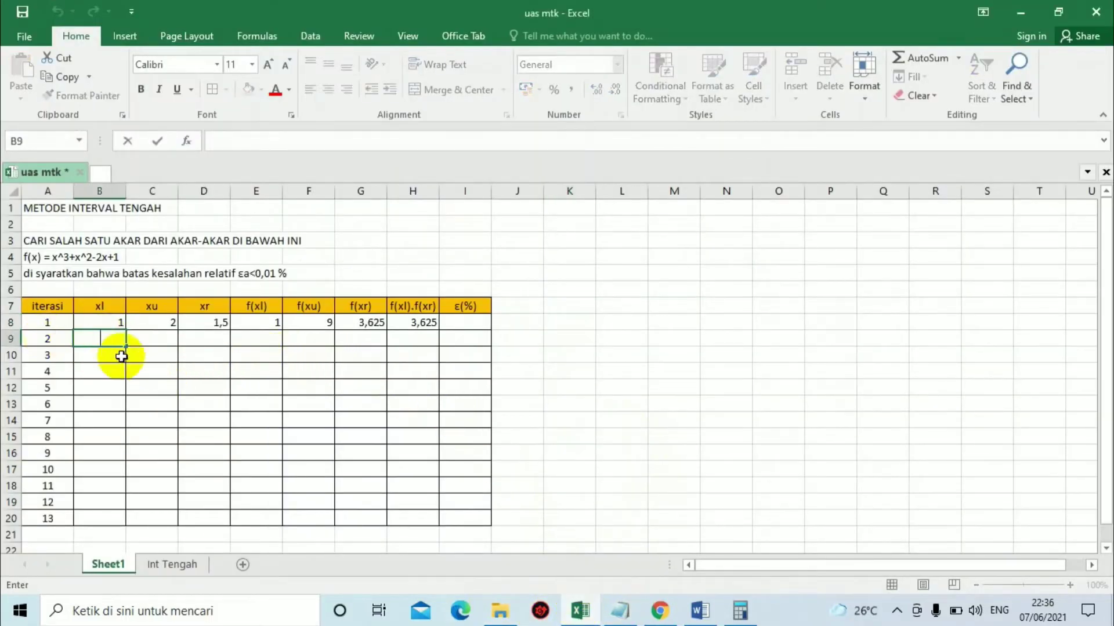
click(618, 615)
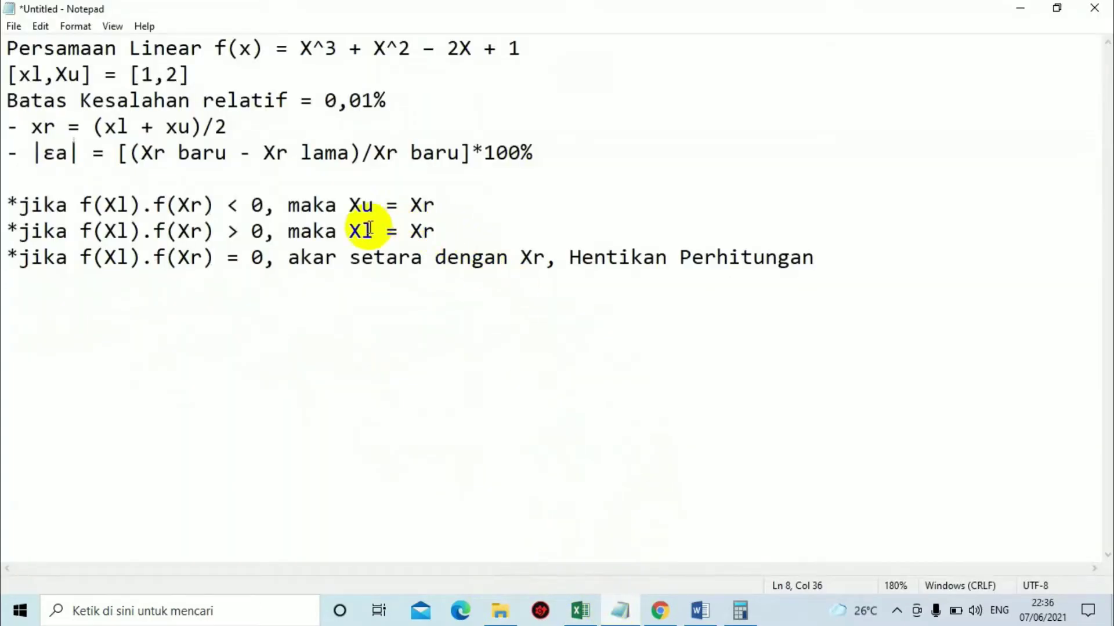
double_click(440, 232)
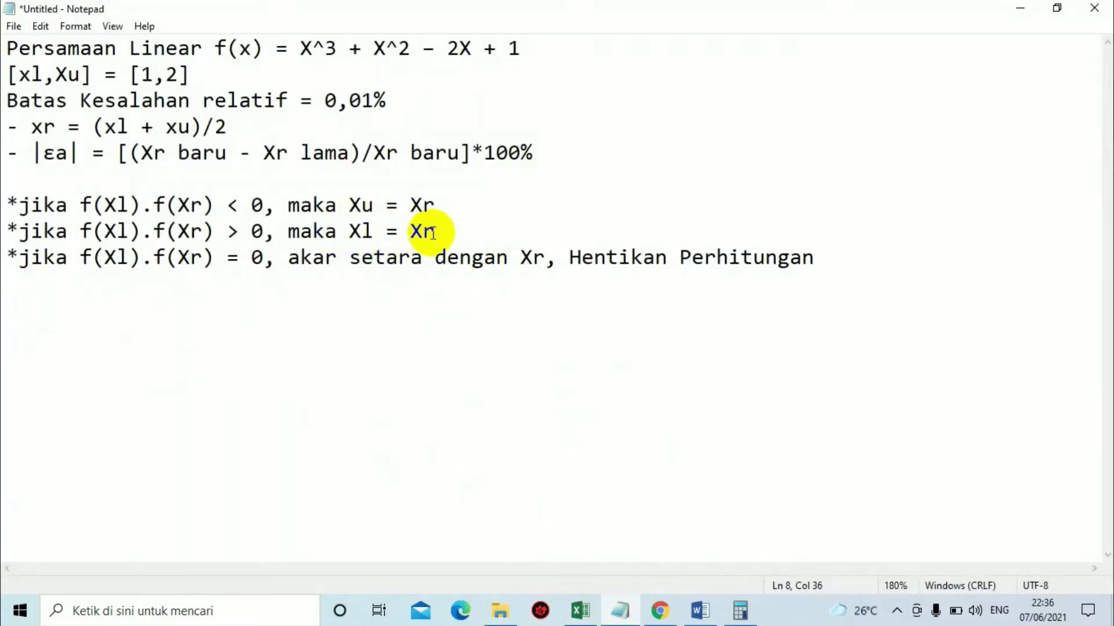
click(433, 233)
click(579, 609)
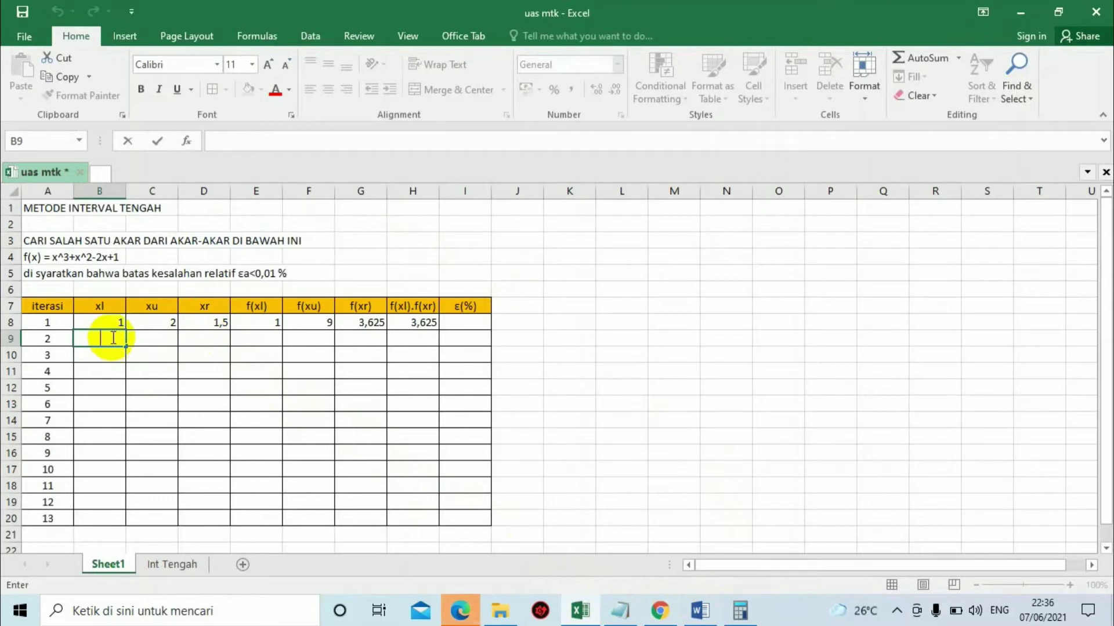
text(1,5)
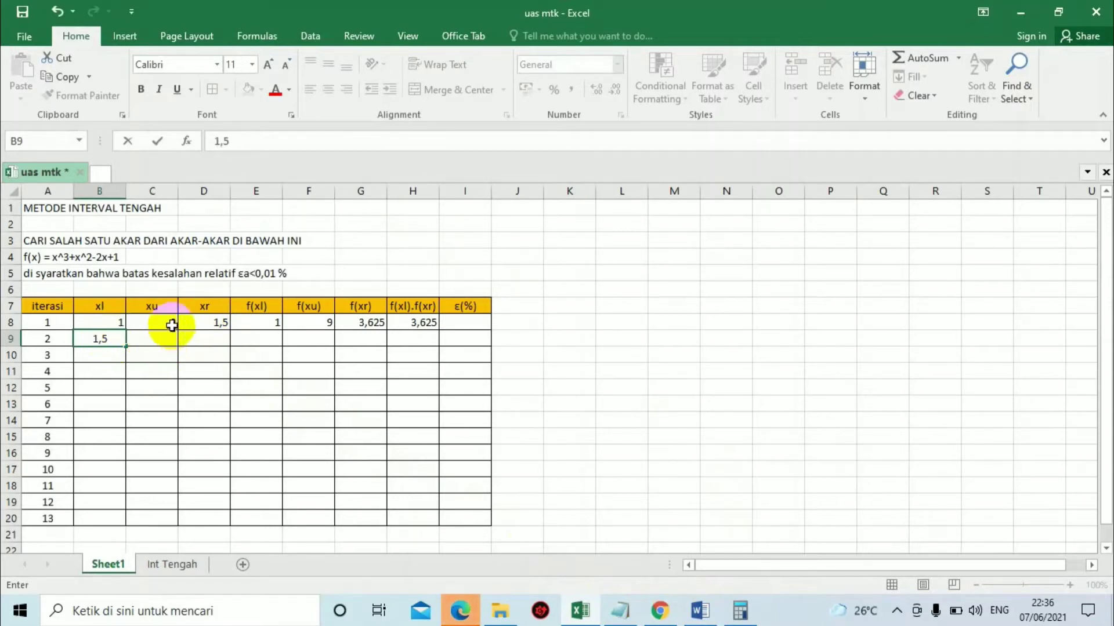
click(149, 356)
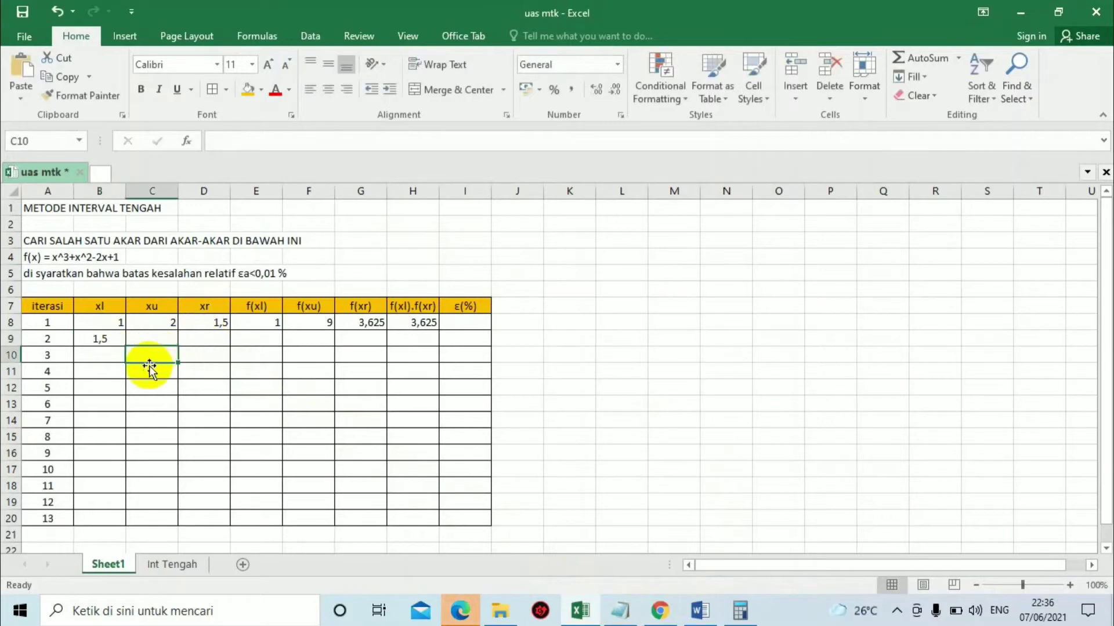
Enter 2 as xu for iteration 2 in cell C9.
click(194, 323)
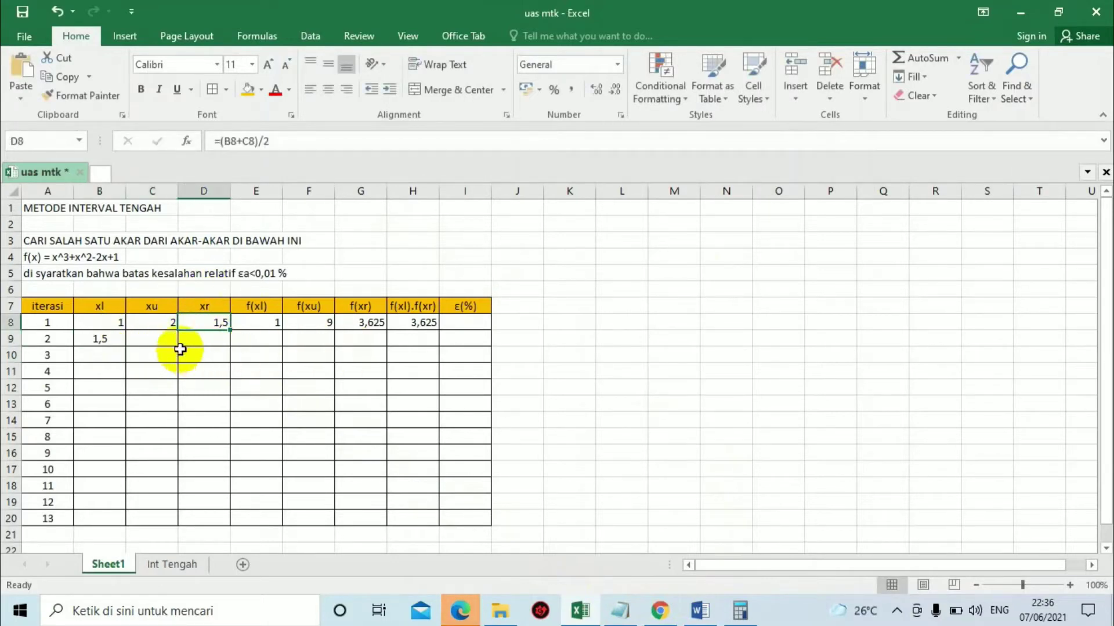
click(111, 340)
click(157, 341)
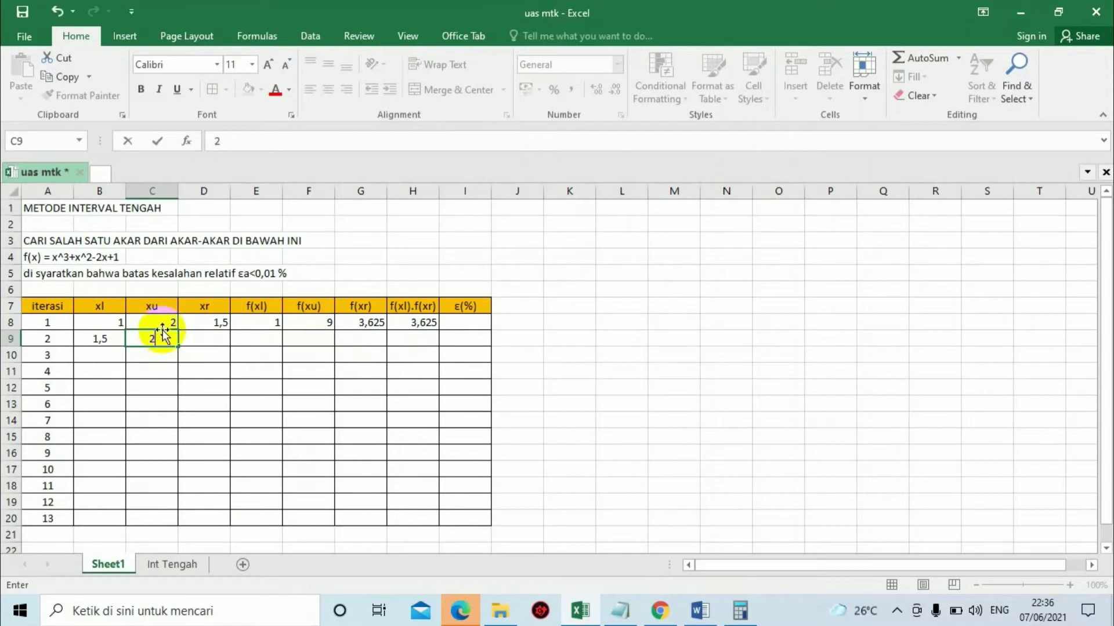
click(162, 323)
click(162, 337)
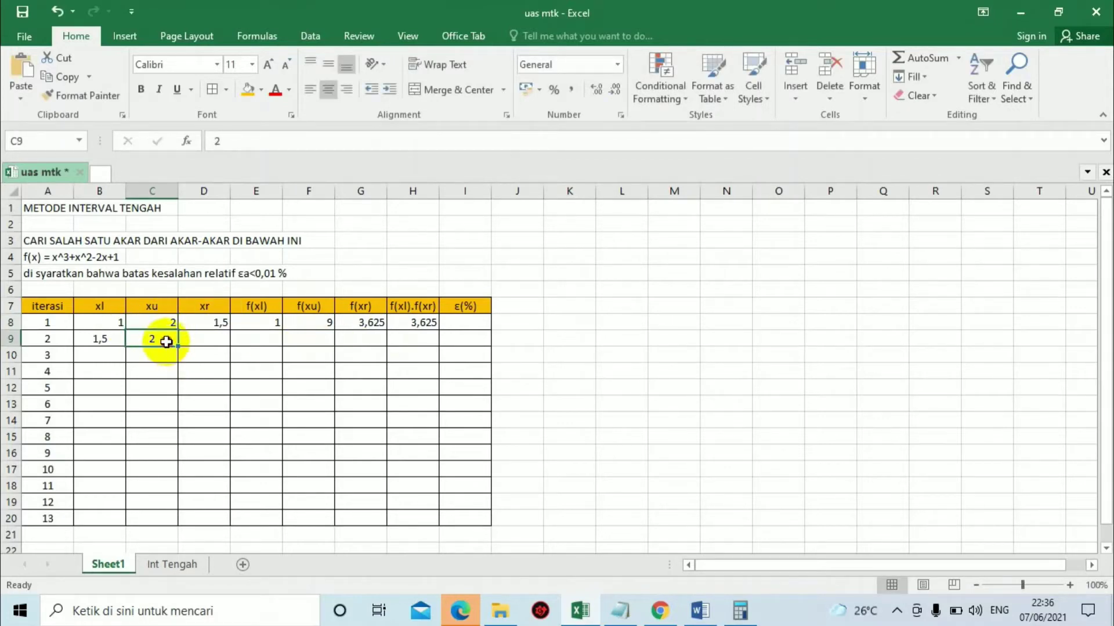
Center the xu value of iteration 1 in cell C8.
click(163, 322)
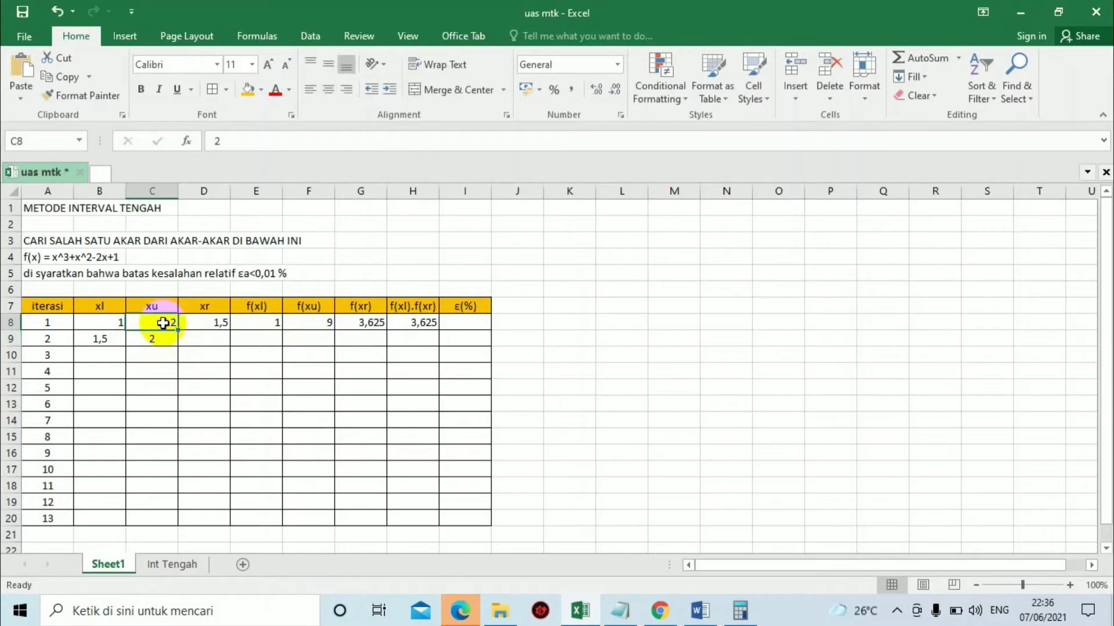
click(329, 89)
click(165, 340)
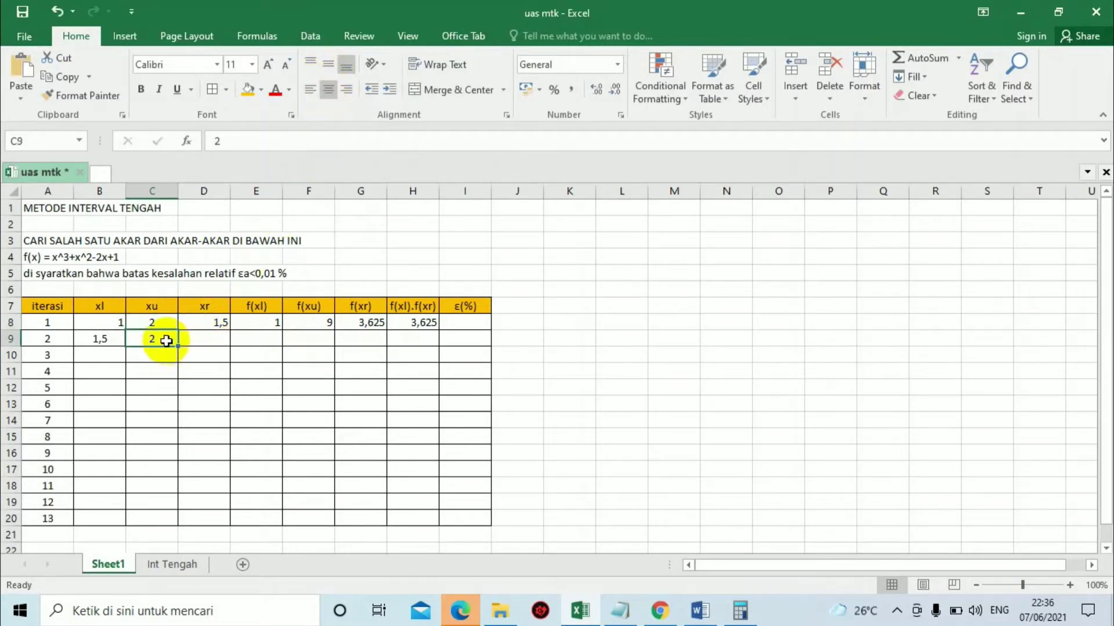
click(623, 389)
click(213, 337)
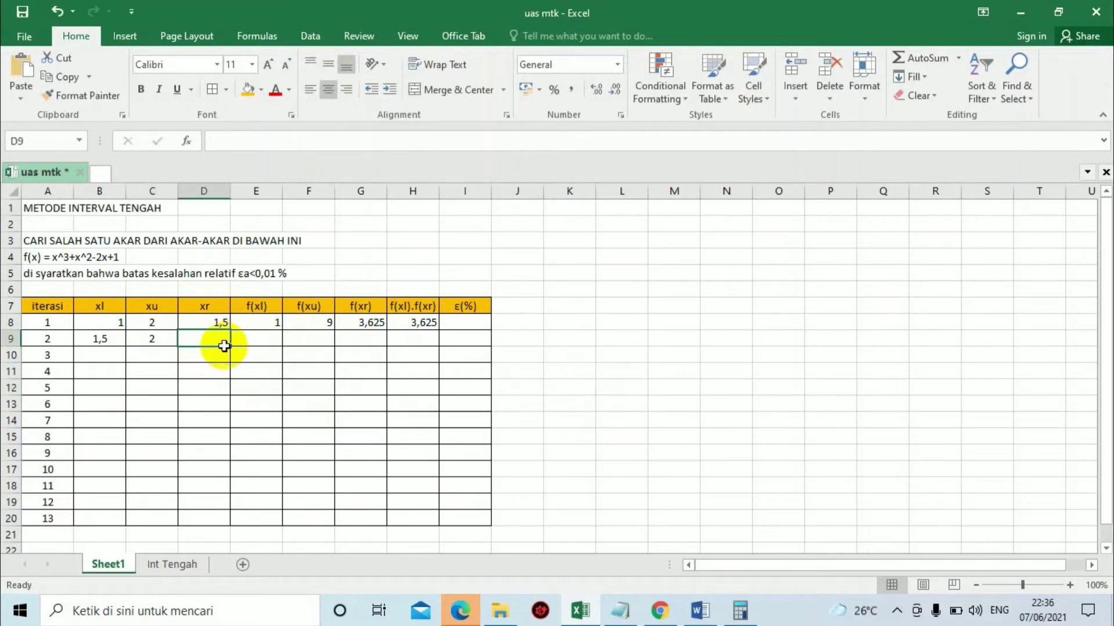
click(208, 323)
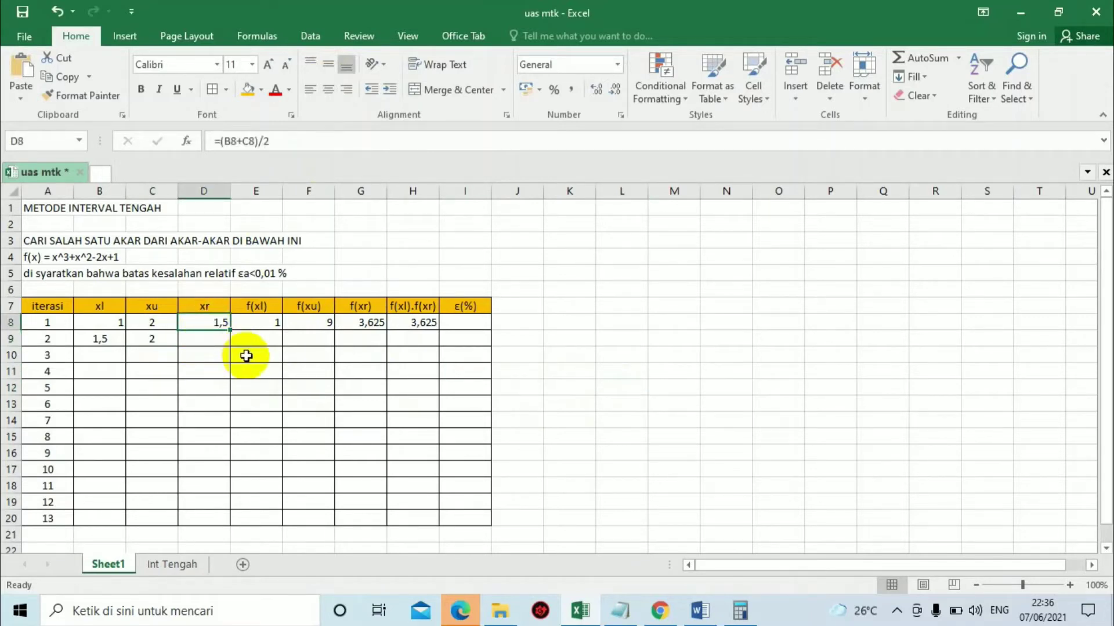
click(572, 370)
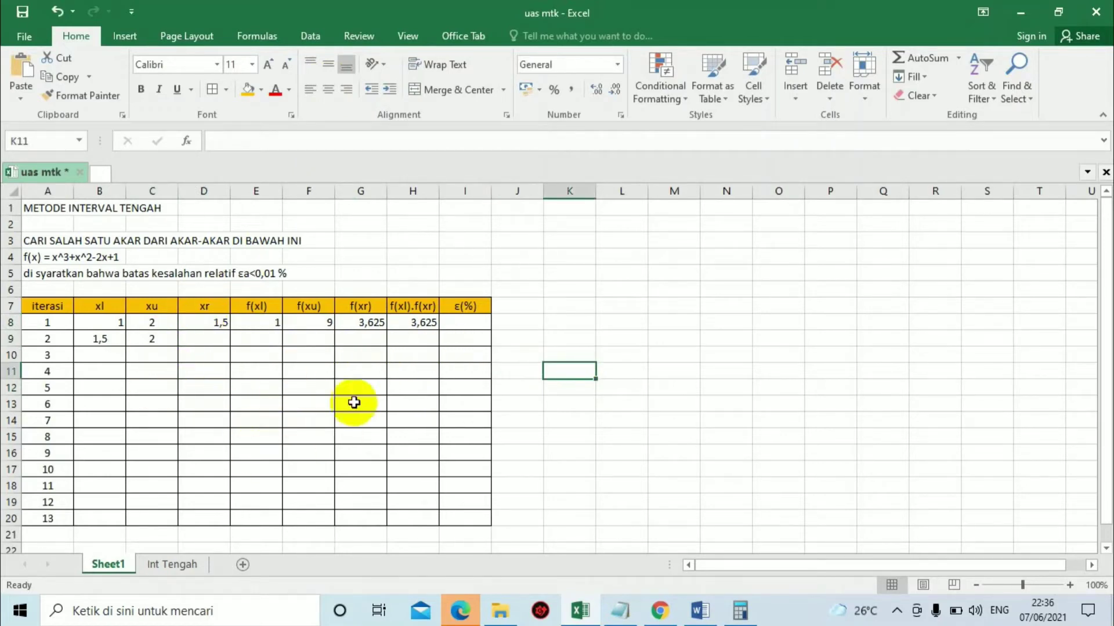
click(149, 384)
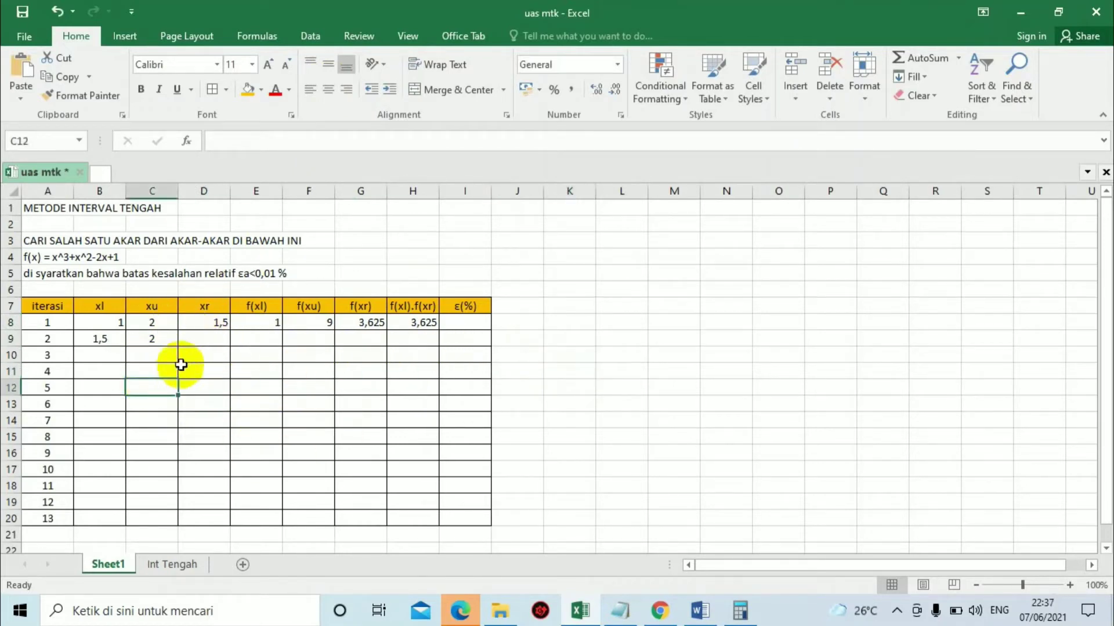
click(199, 339)
click(155, 325)
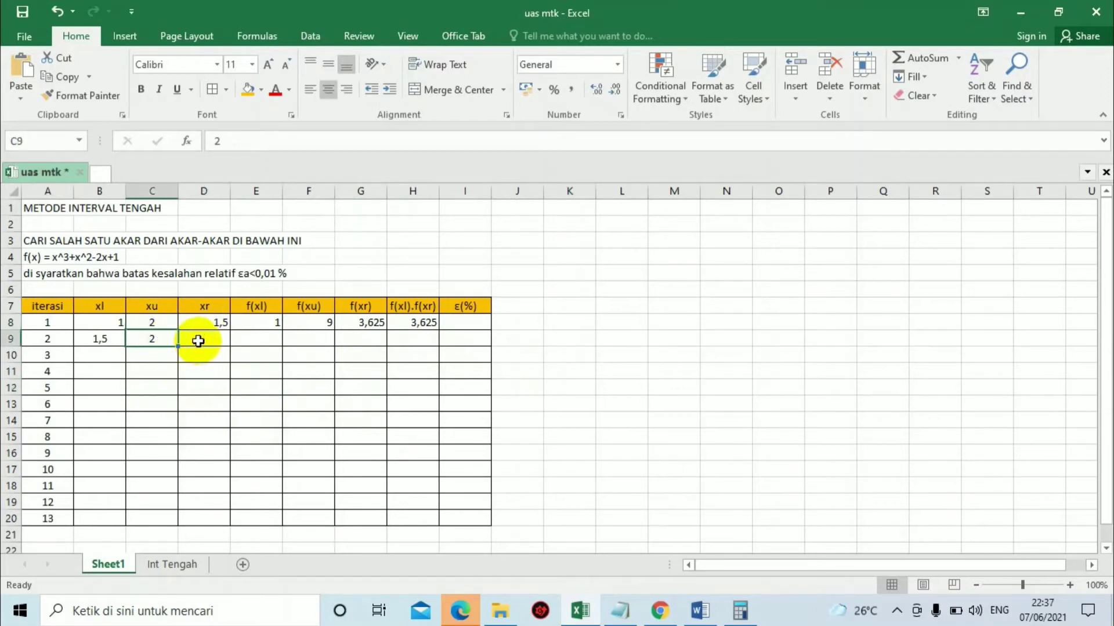
click(209, 323)
click(206, 342)
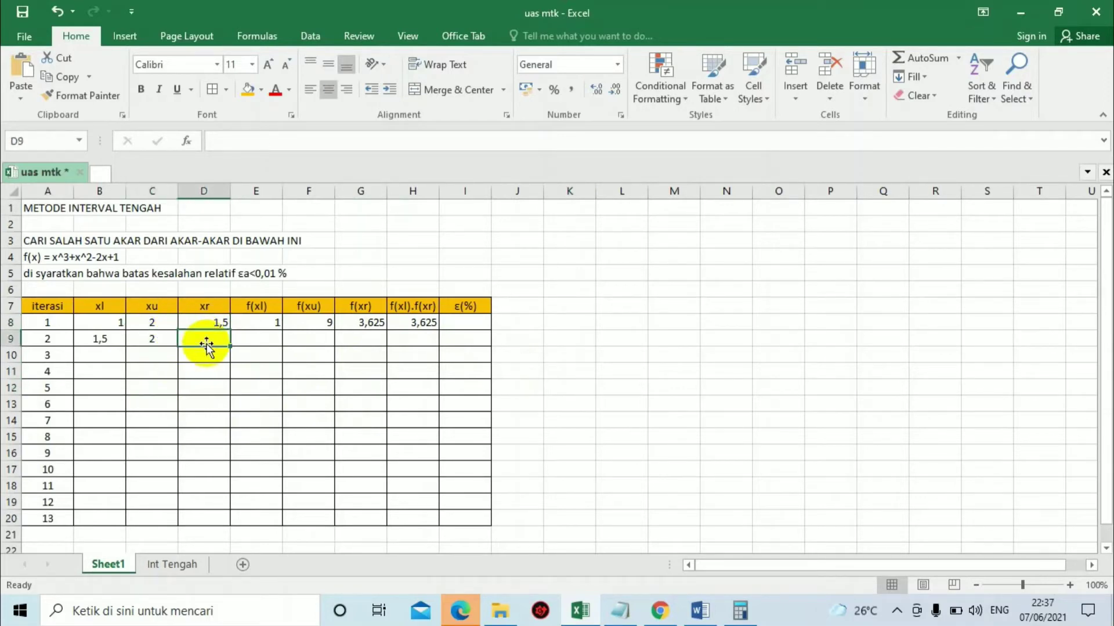
Check the xr formula in the Notepad notes and fill the formula from D8 down to D9 in Excel for iteration 2.
click(212, 322)
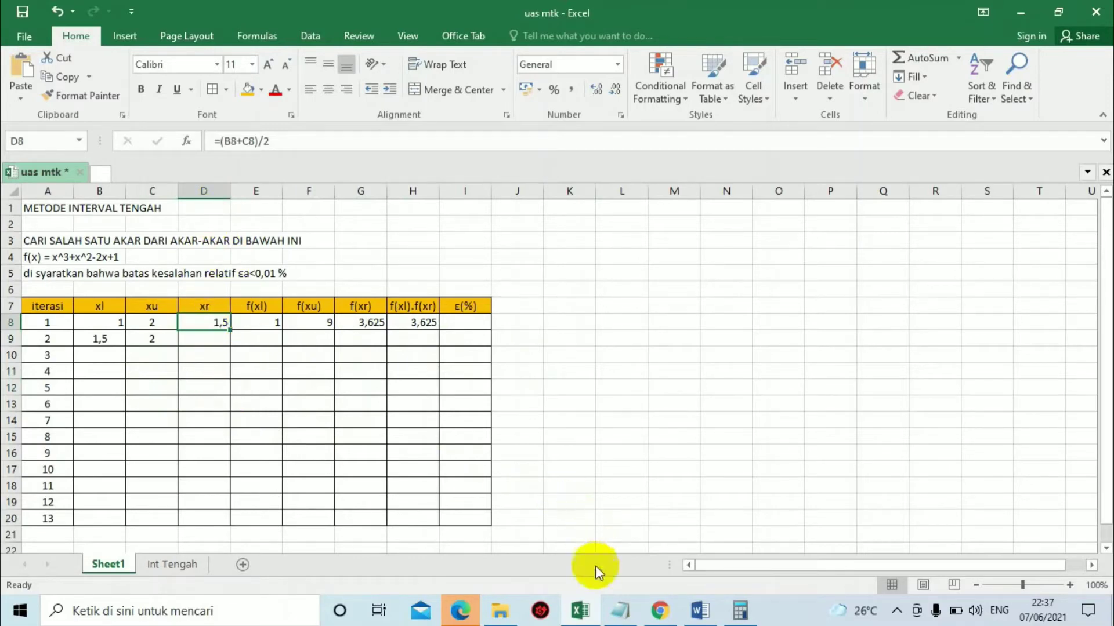
click(621, 609)
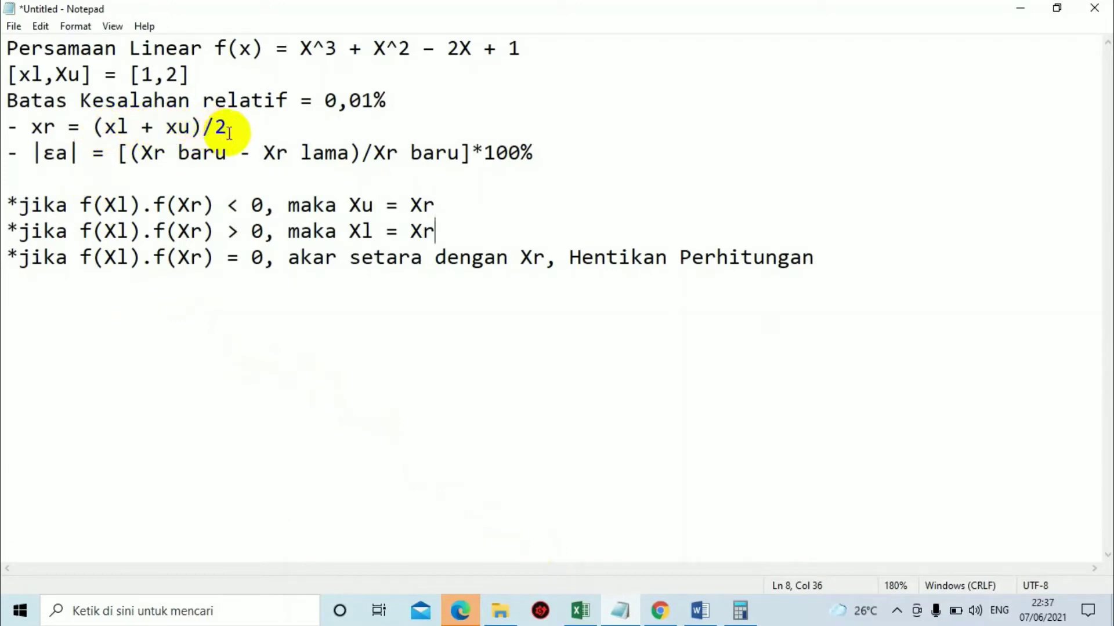
click(580, 611)
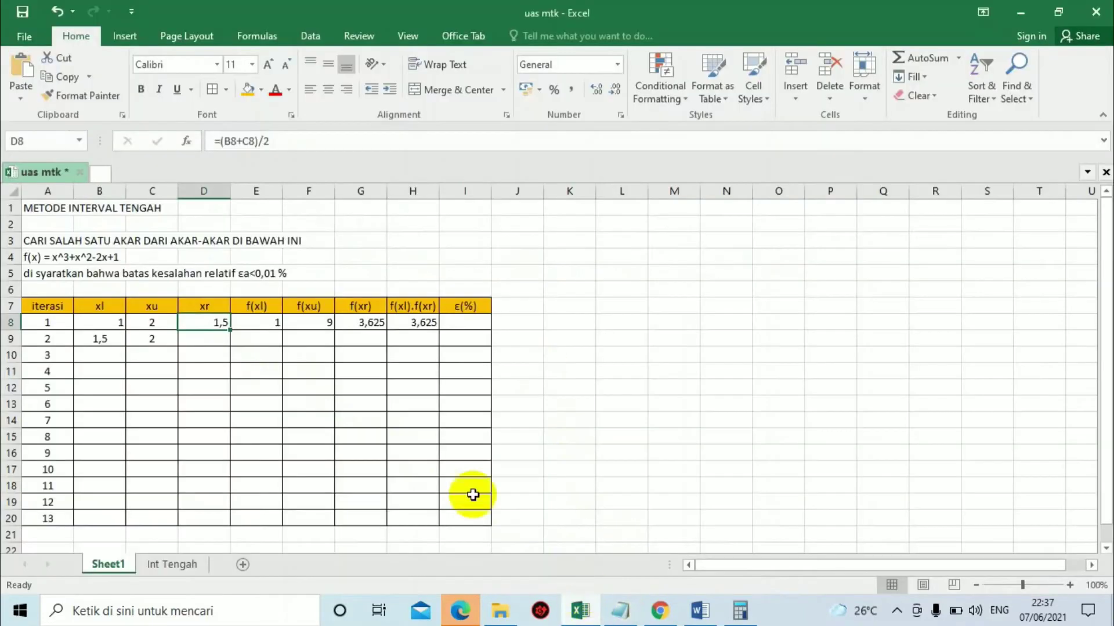
drag(230, 331, 221, 347)
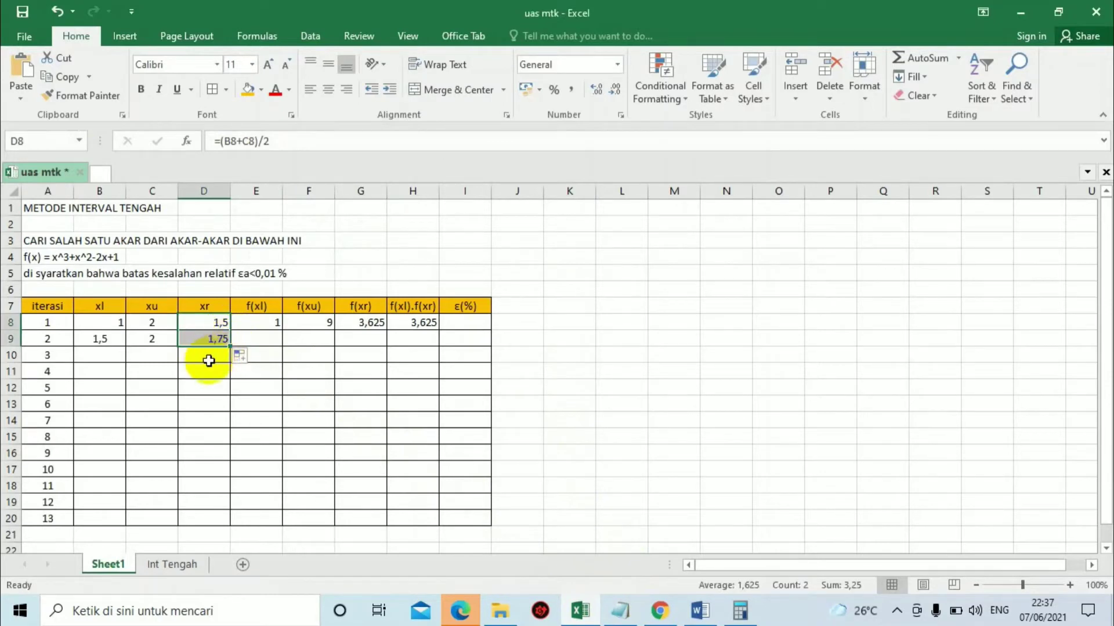
click(207, 358)
click(218, 340)
Verify the iteration 2 xr value in Calculator by adding 1,5 and 2 and dividing the sum by 2.
click(740, 609)
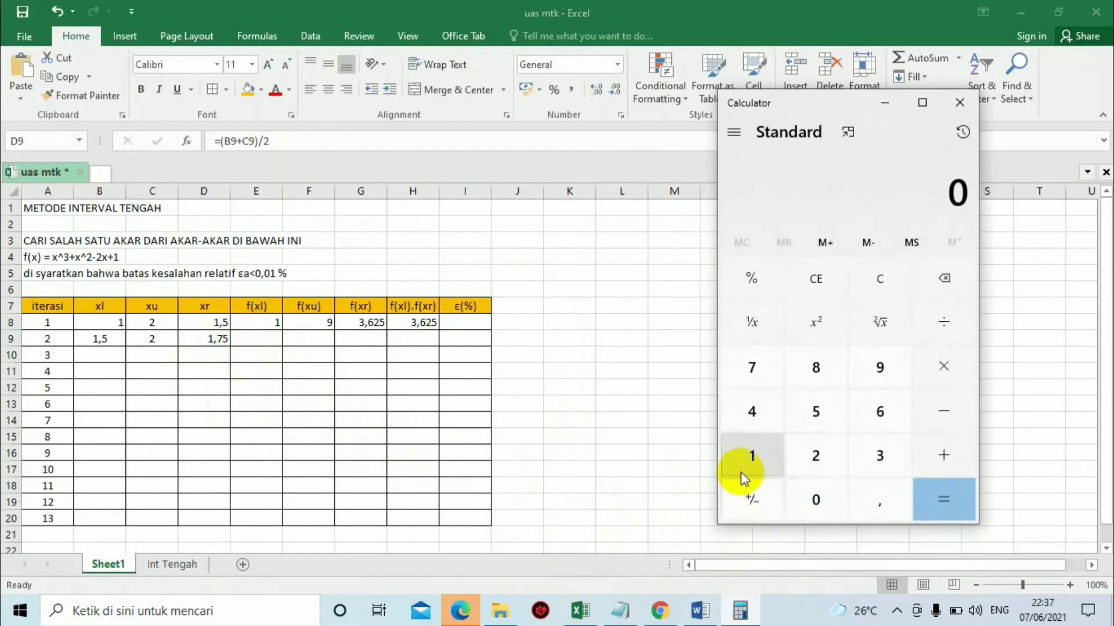
click(752, 458)
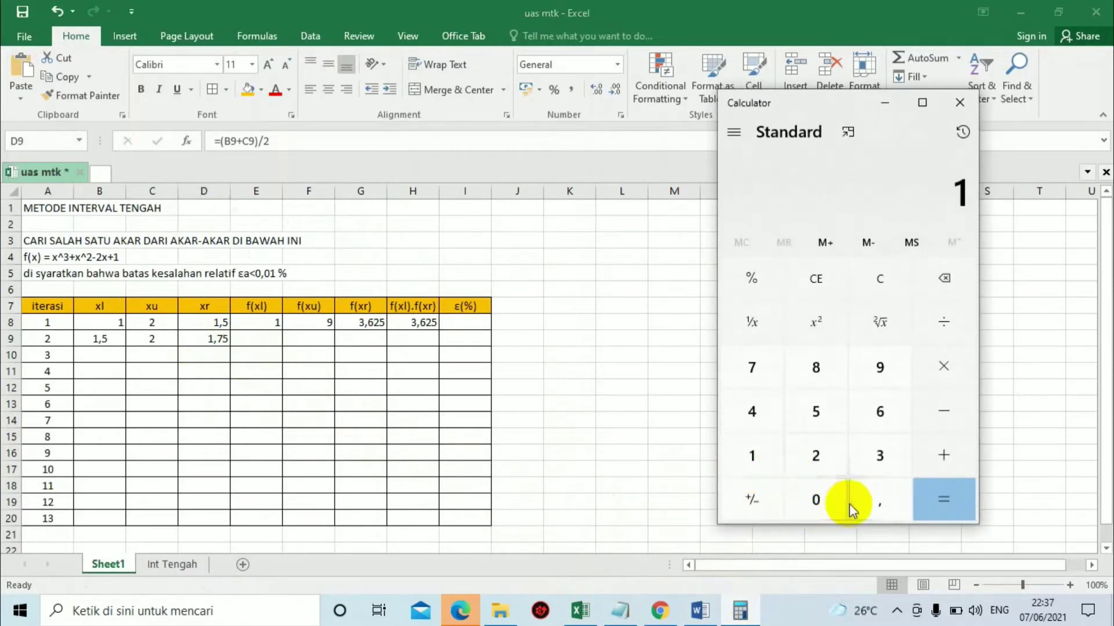
click(939, 464)
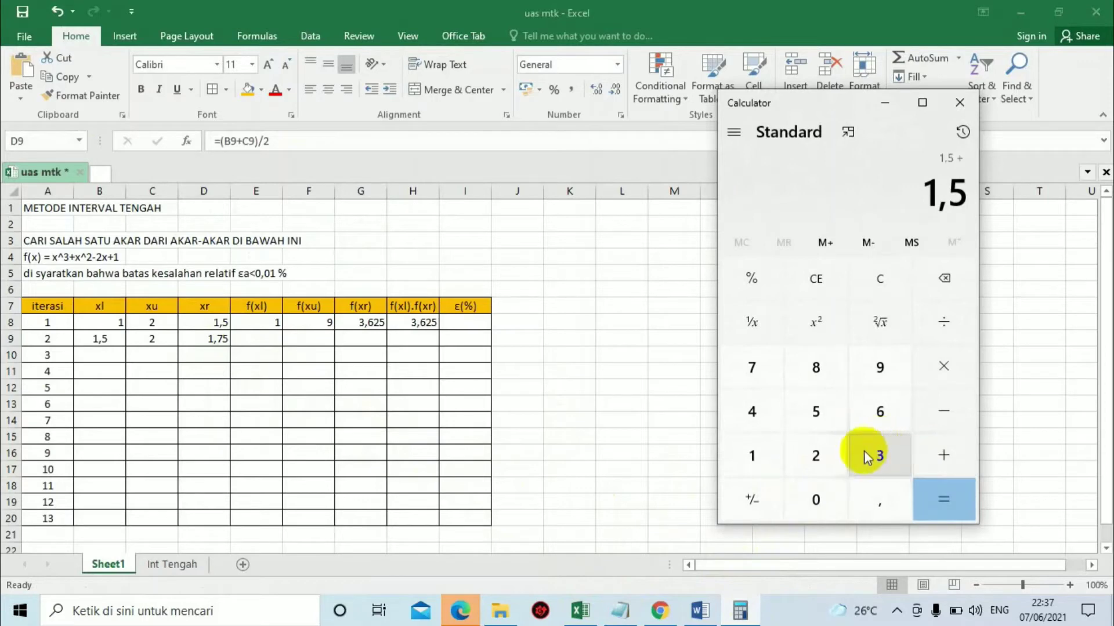
click(824, 455)
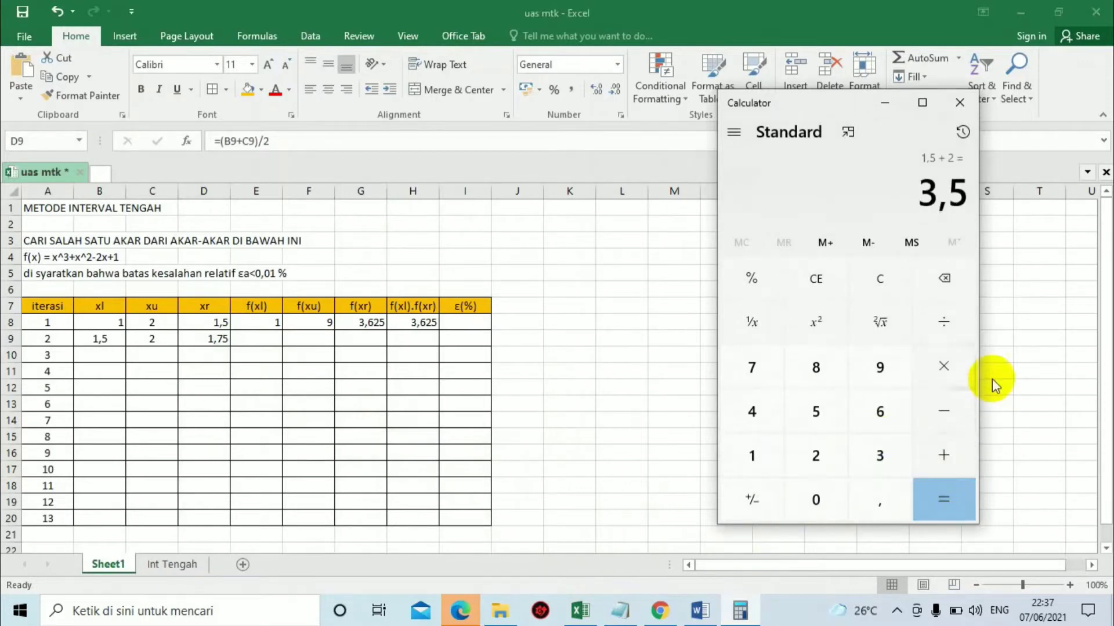
click(932, 381)
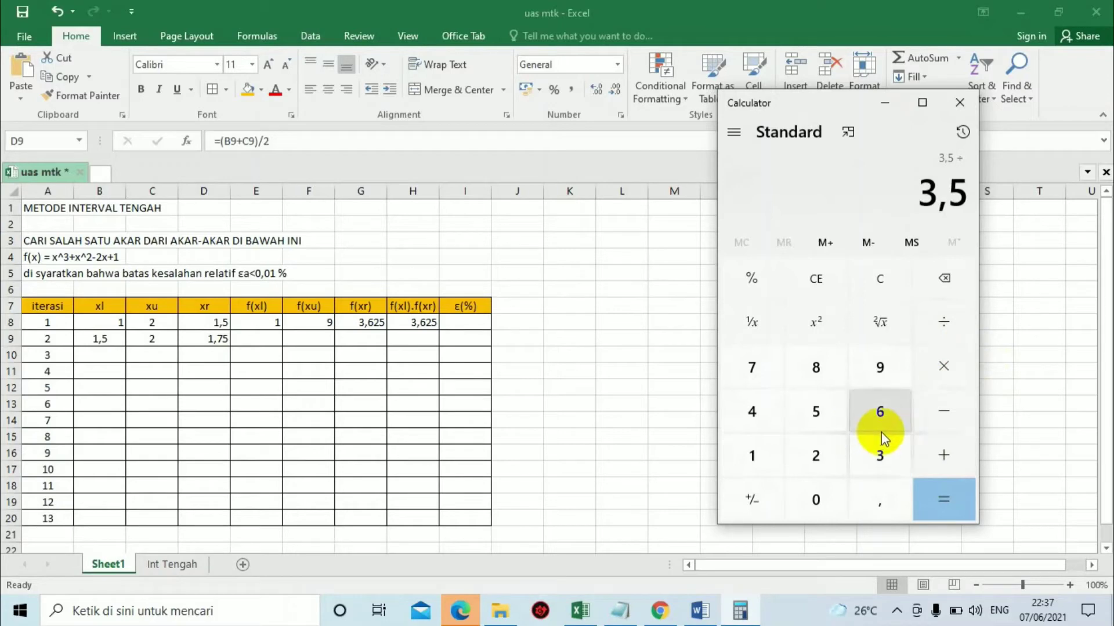
click(836, 454)
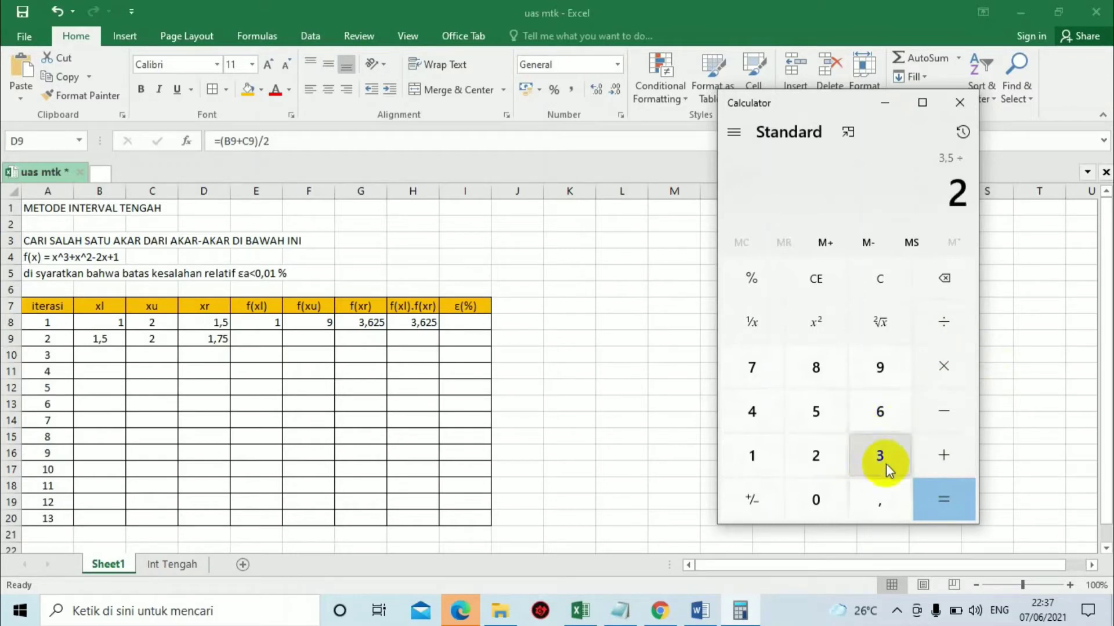
click(955, 509)
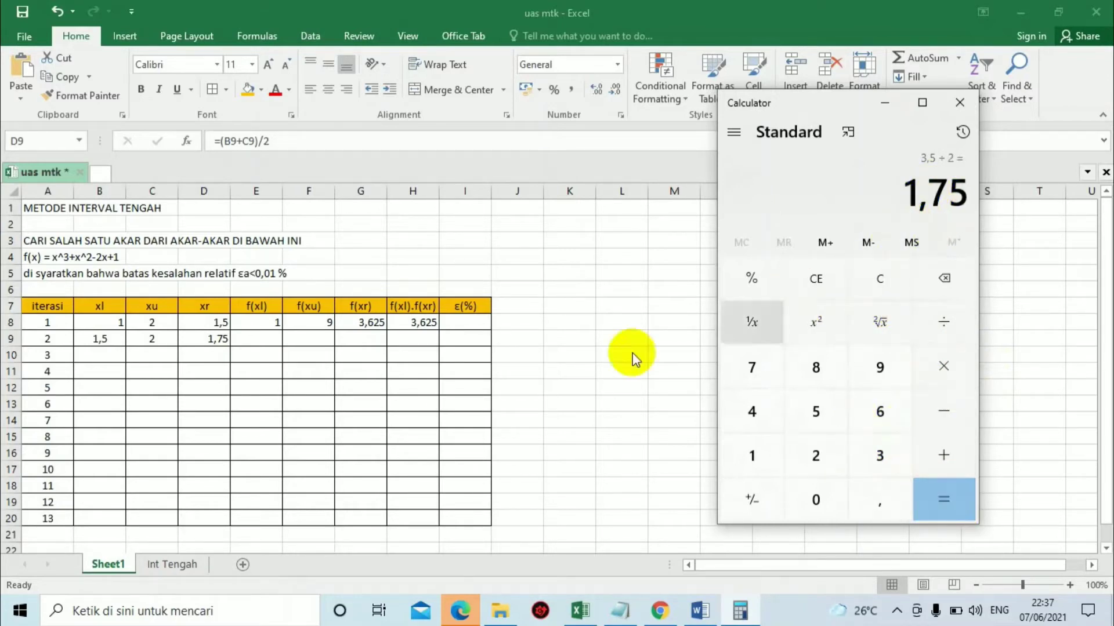
click(885, 103)
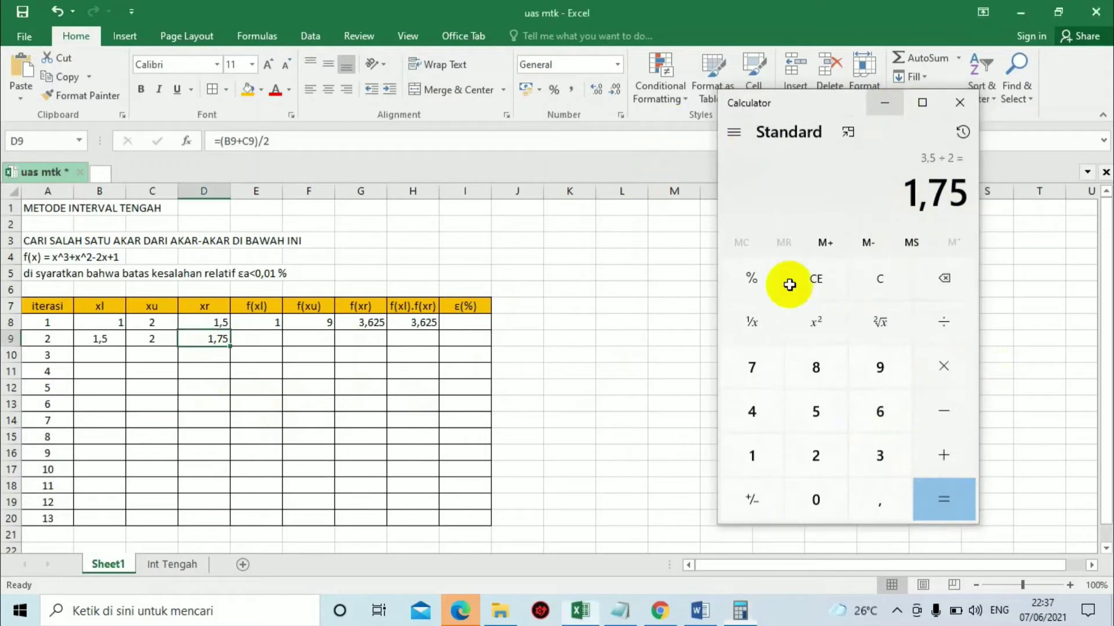
Fill the f(xl) formula from E8 down to E9 for iteration 2 and inspect the copied formula.
click(253, 320)
click(260, 336)
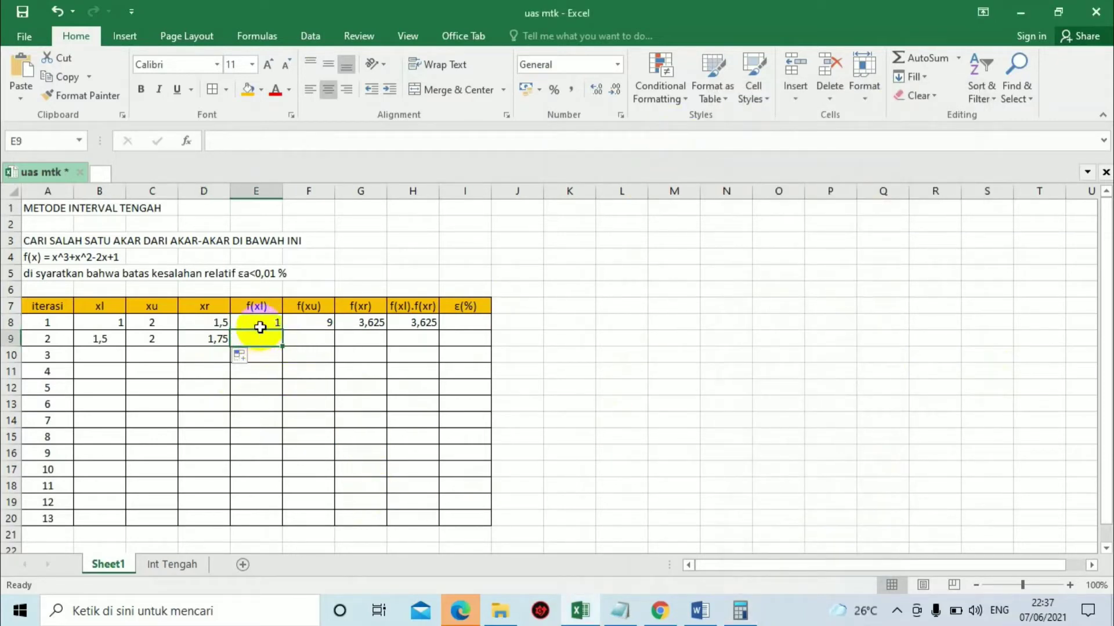
click(261, 322)
click(269, 334)
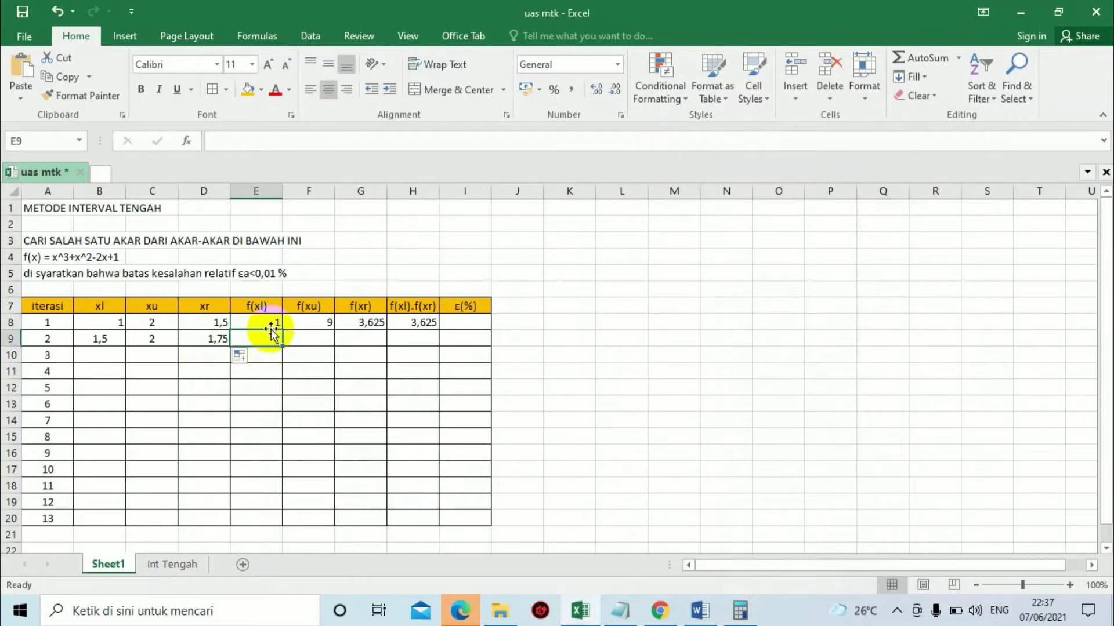
click(268, 325)
click(266, 336)
click(263, 318)
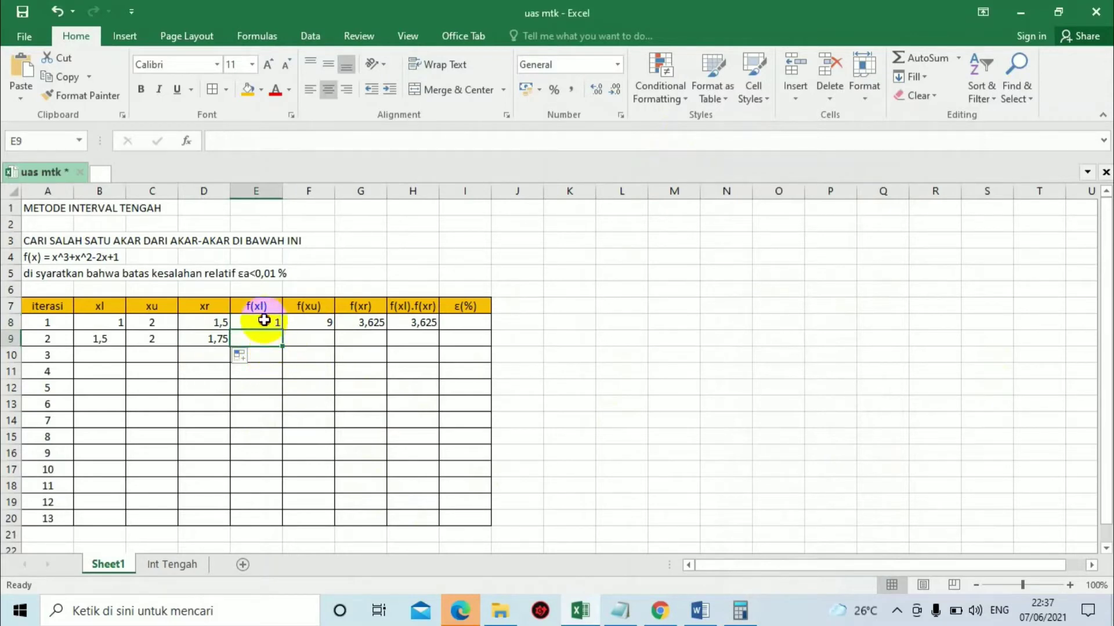
click(266, 333)
click(265, 320)
click(269, 340)
click(263, 323)
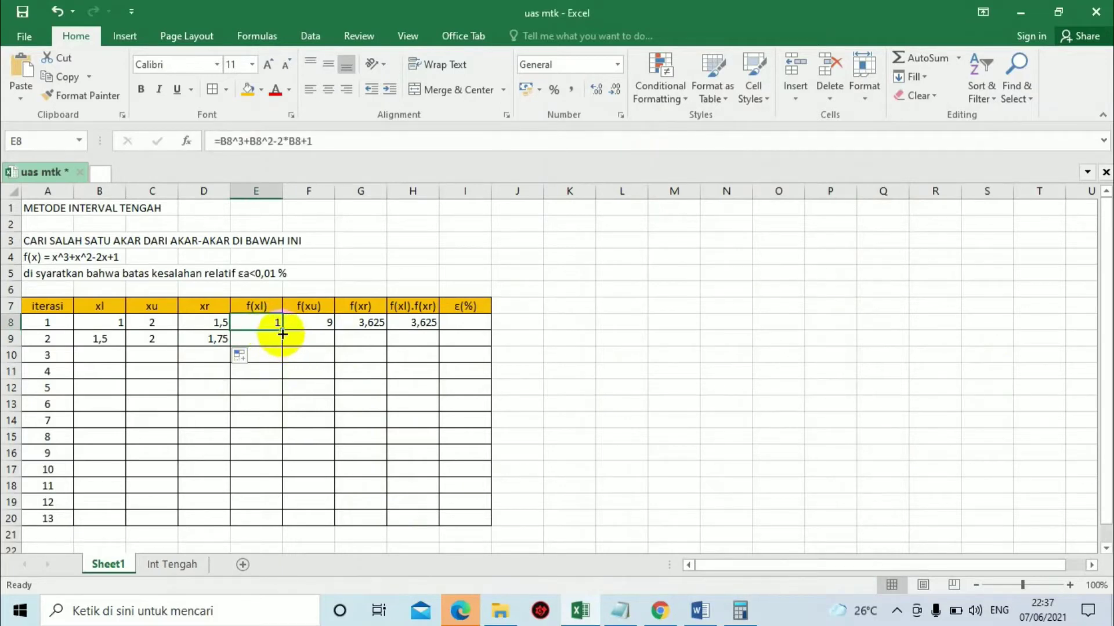
mouse_move(283, 334)
mouse_down()
mouse_move(278, 323)
mouse_move(284, 345)
mouse_up()
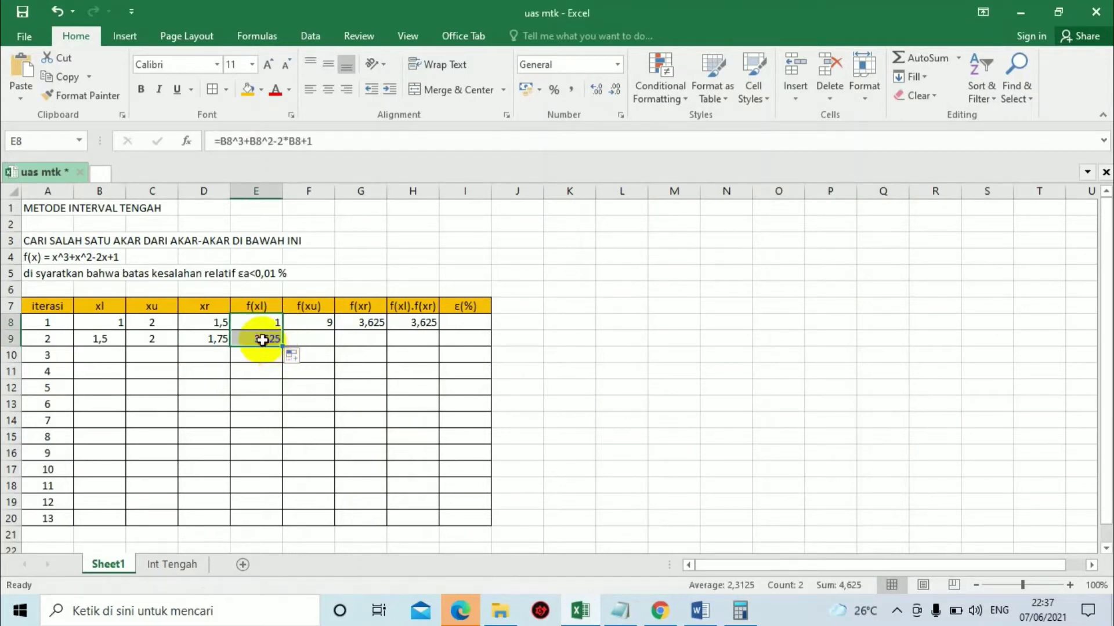
click(398, 408)
click(278, 340)
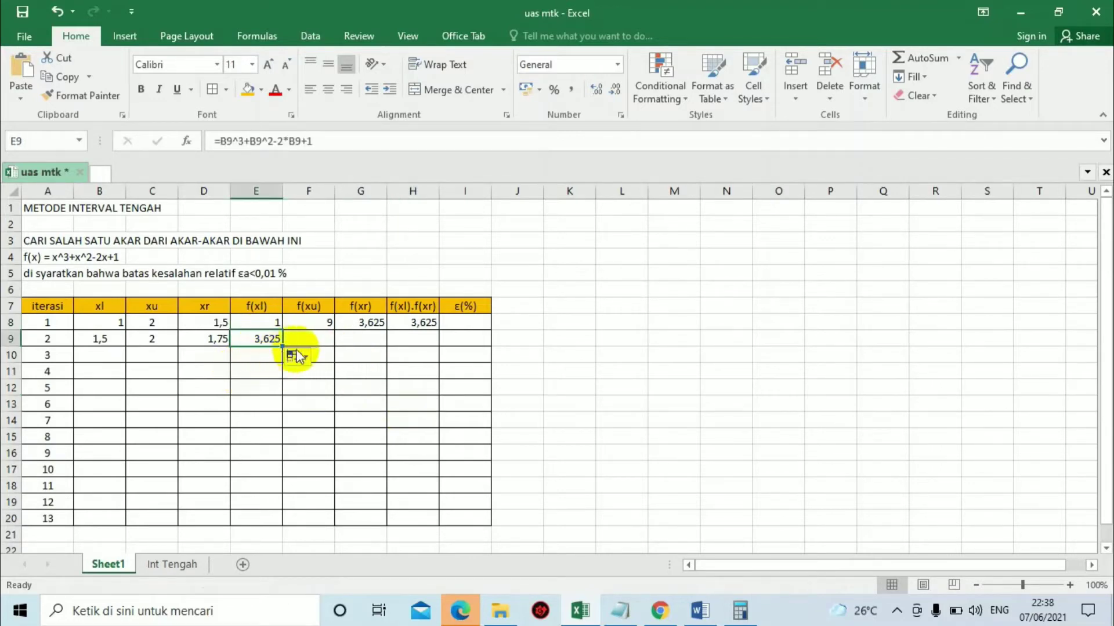
Fill the f(xu) formula from F8 down to F9 for iteration 2.
click(314, 342)
click(333, 320)
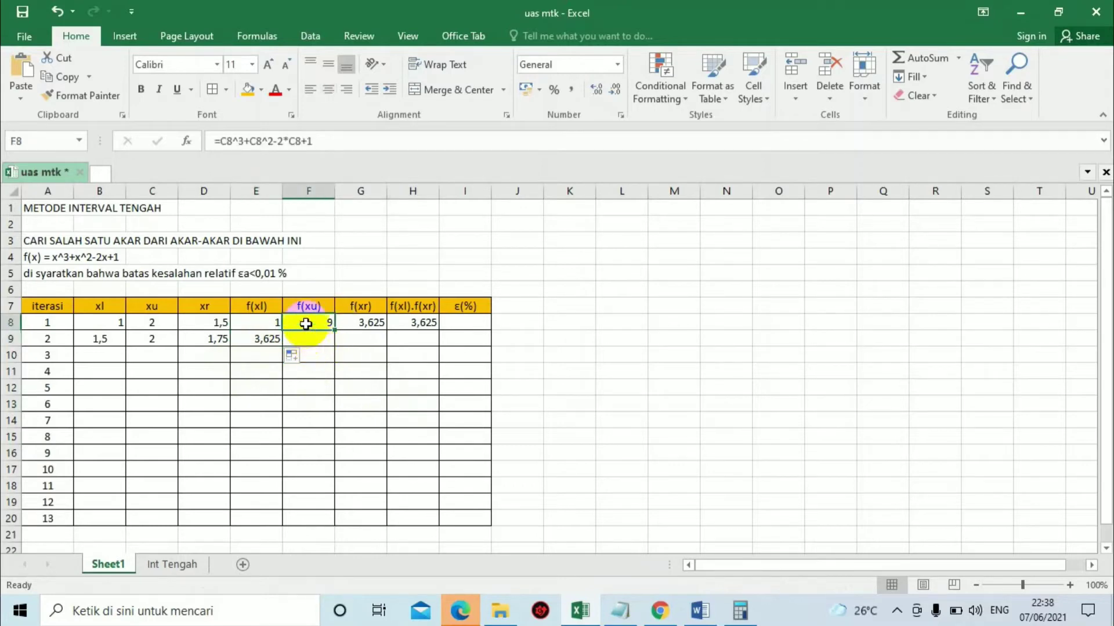
drag(336, 332, 329, 343)
click(308, 341)
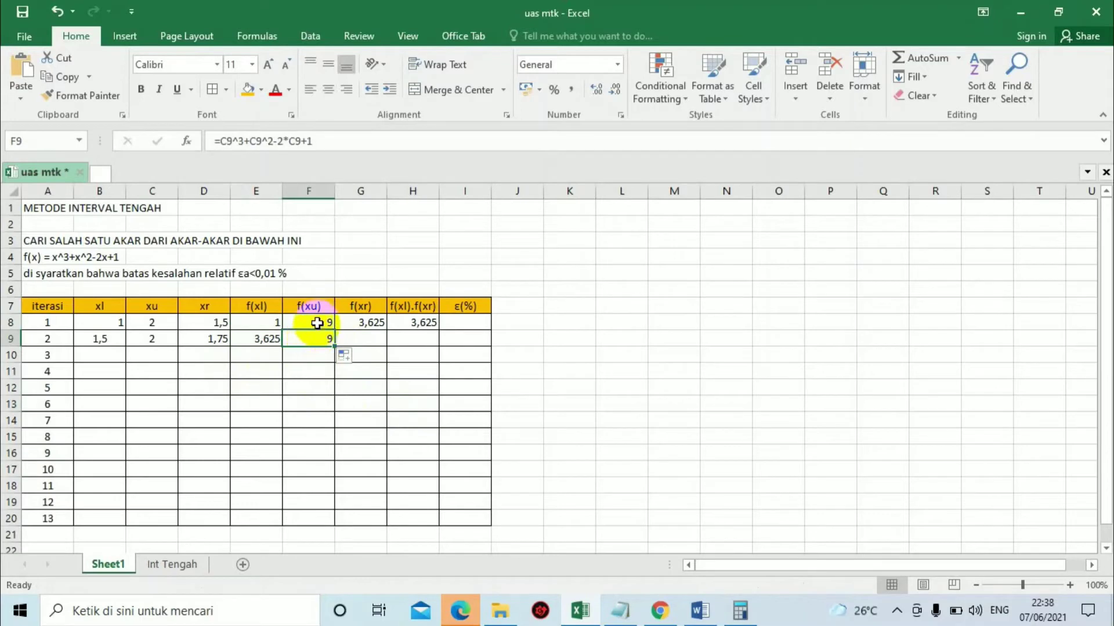
click(320, 326)
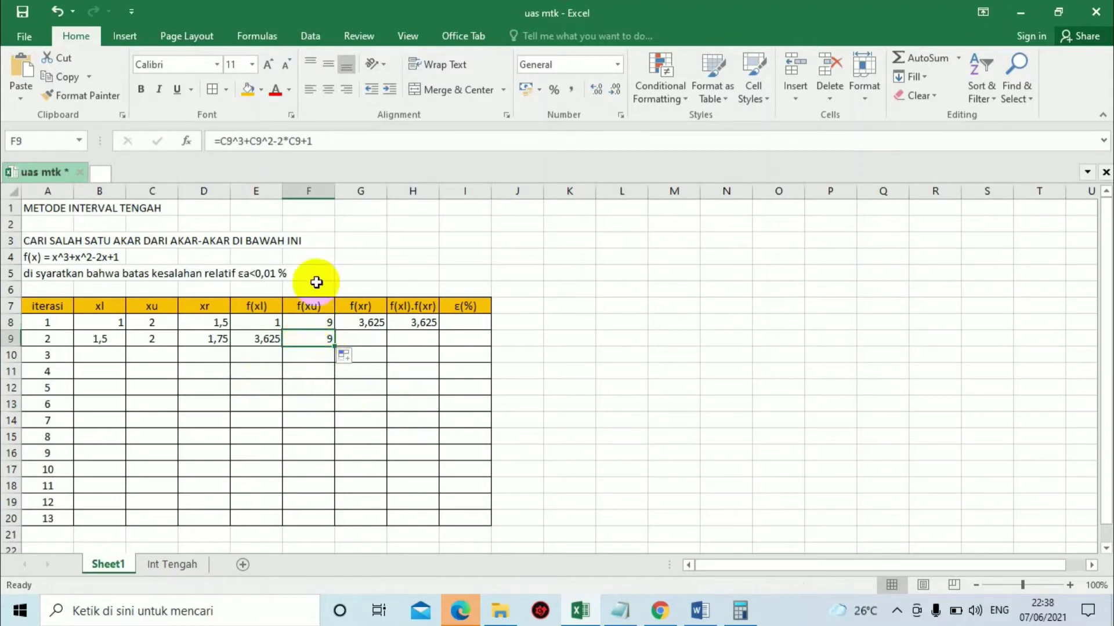
Fill the f(xr) formula from G8 down to G9 for iteration 2.
click(365, 342)
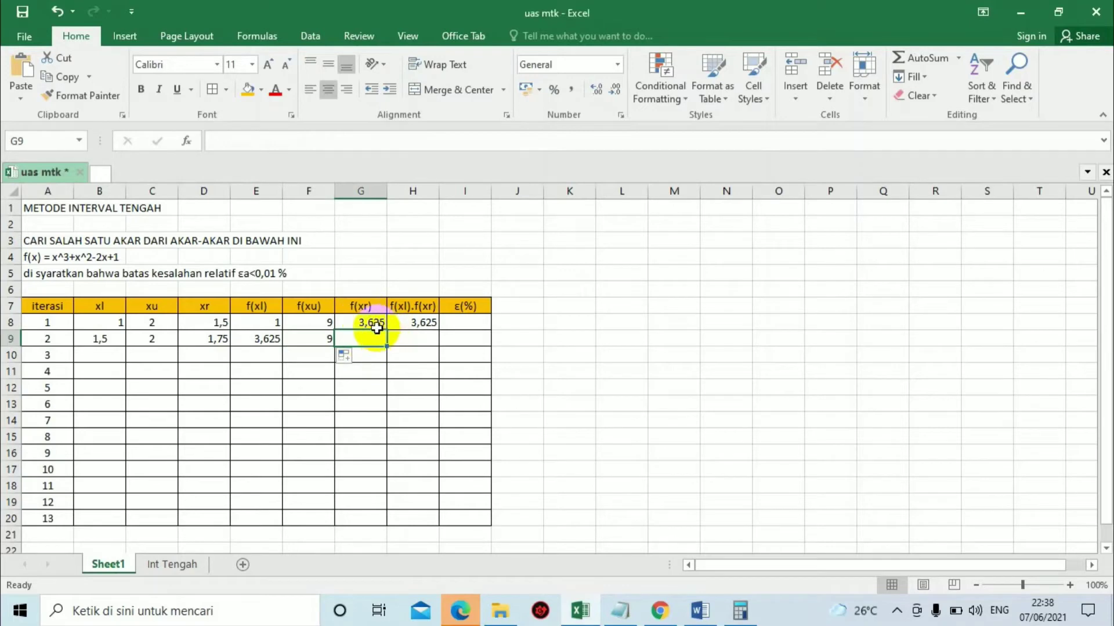
click(380, 325)
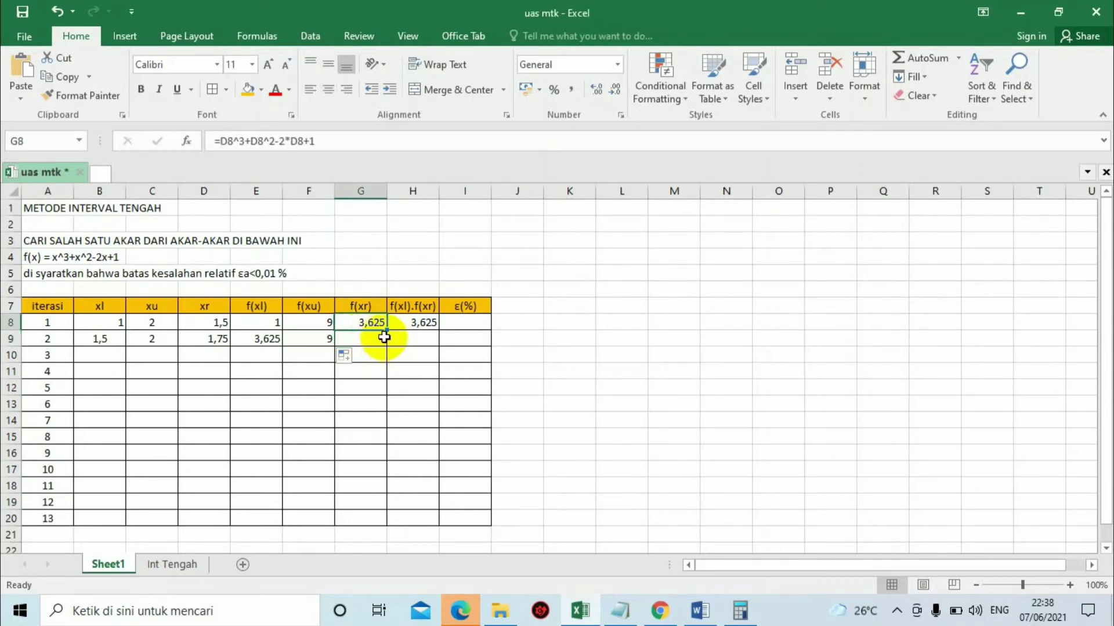
drag(386, 331, 381, 347)
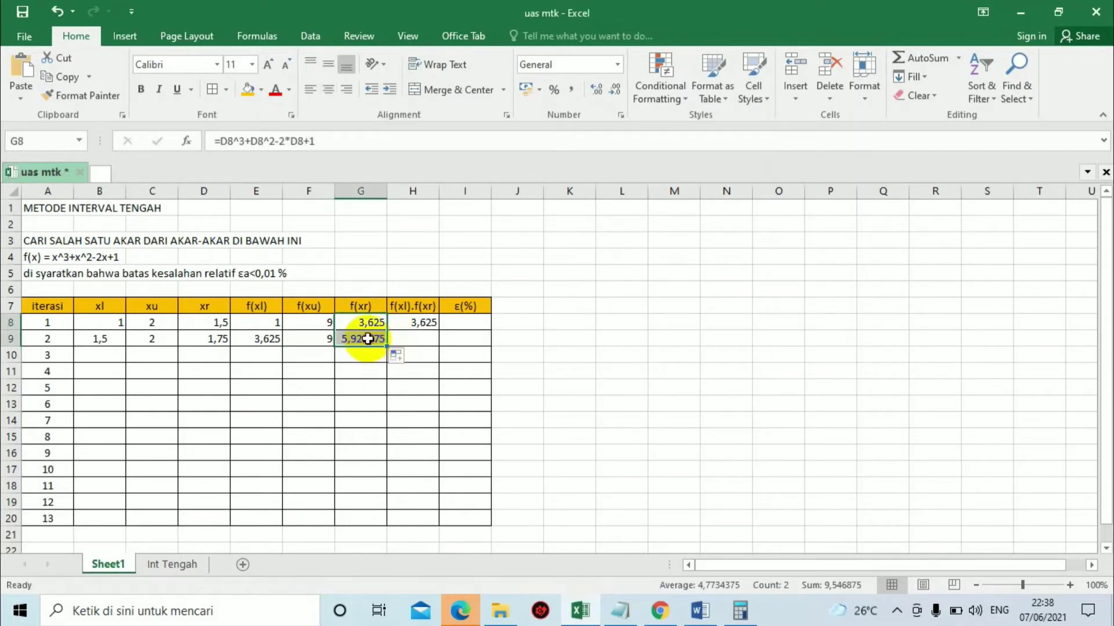
click(559, 320)
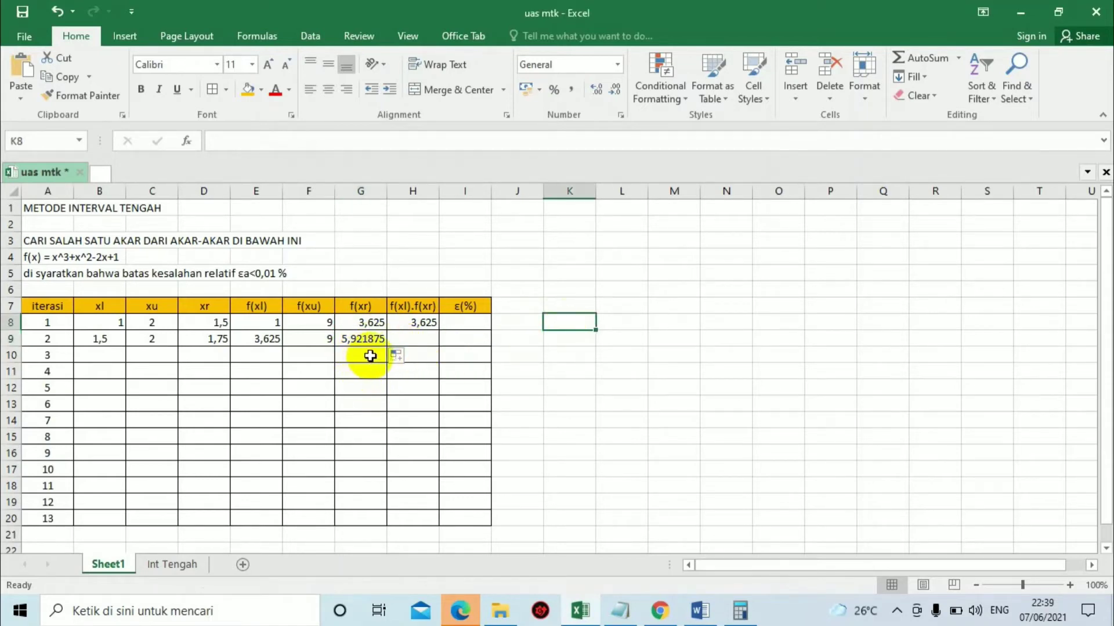
click(538, 357)
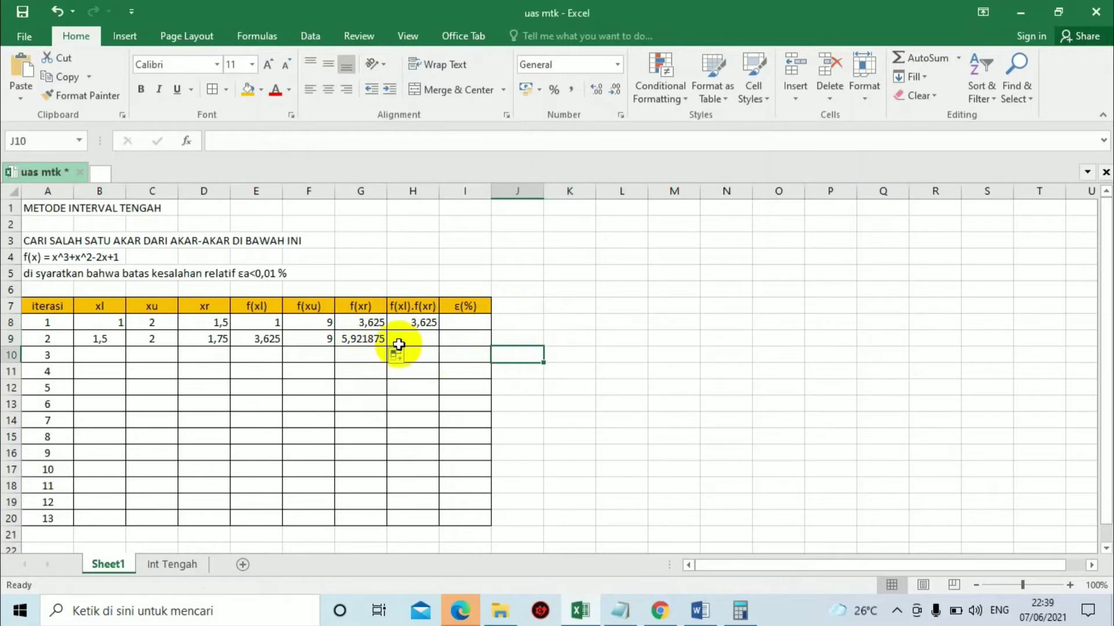
Review the f(xl) and f(xr) cells of iteration 2, and fill the f(xl).f(xr) product formula from H8 down to H9.
click(425, 342)
click(415, 323)
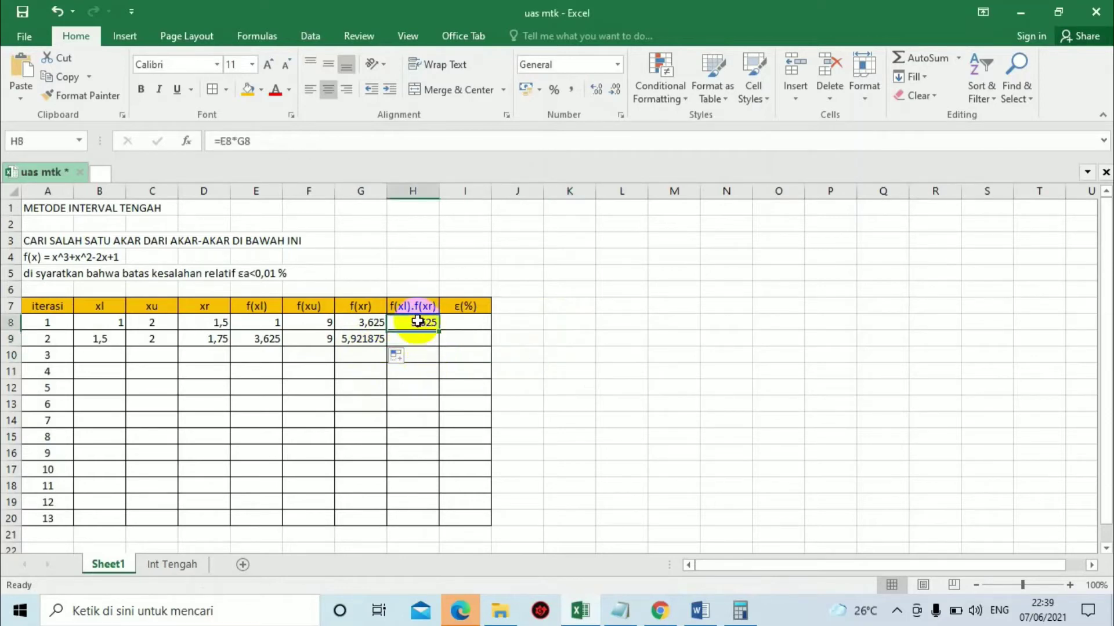
click(618, 354)
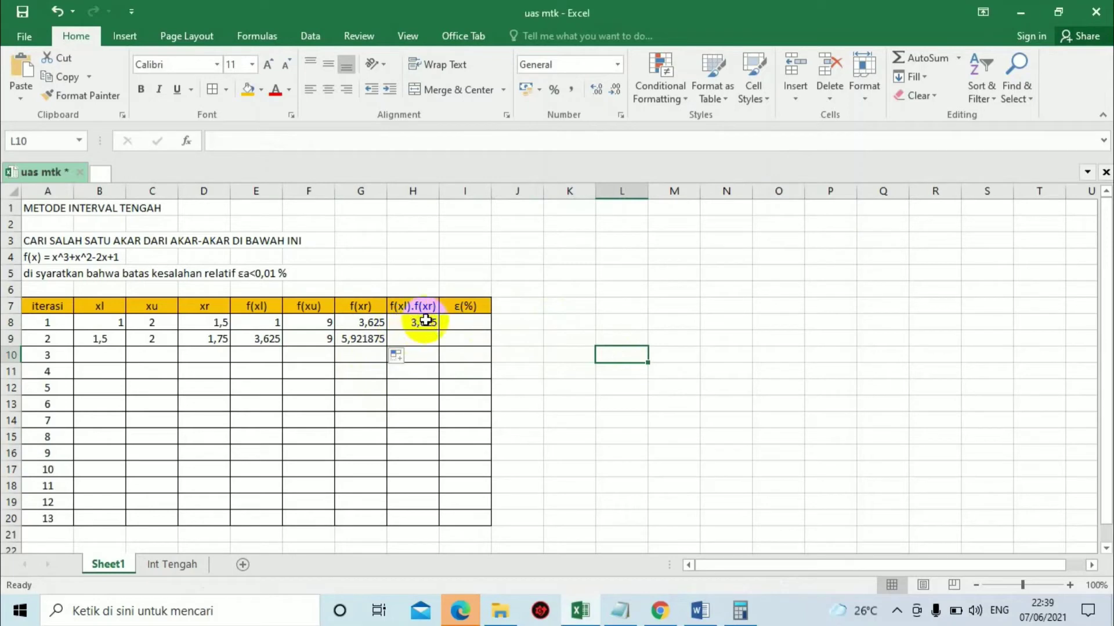
click(426, 339)
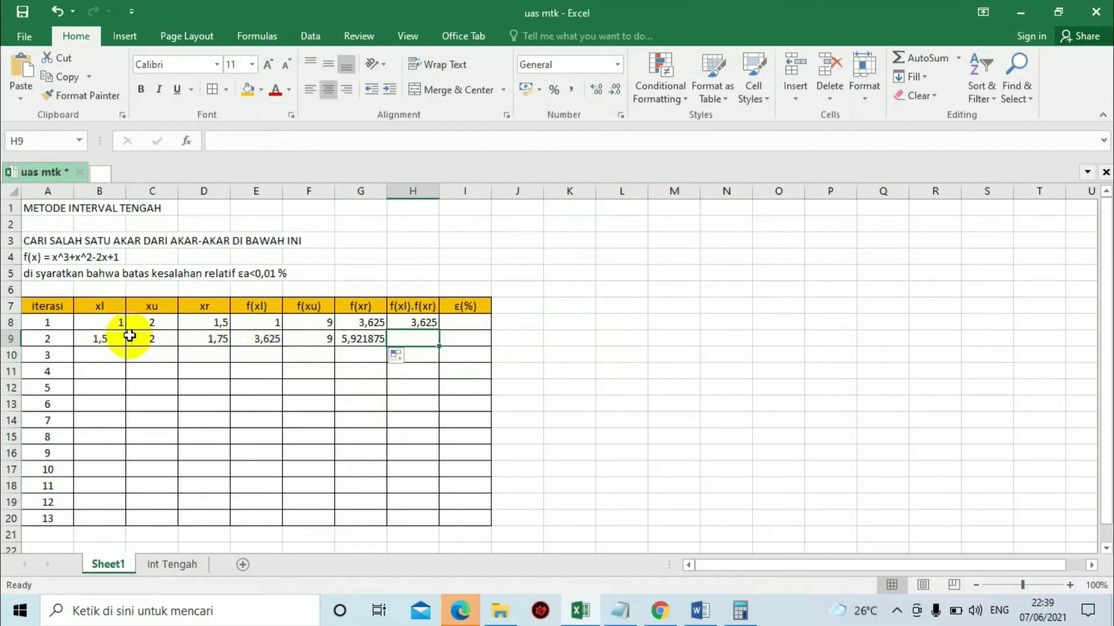
click(256, 339)
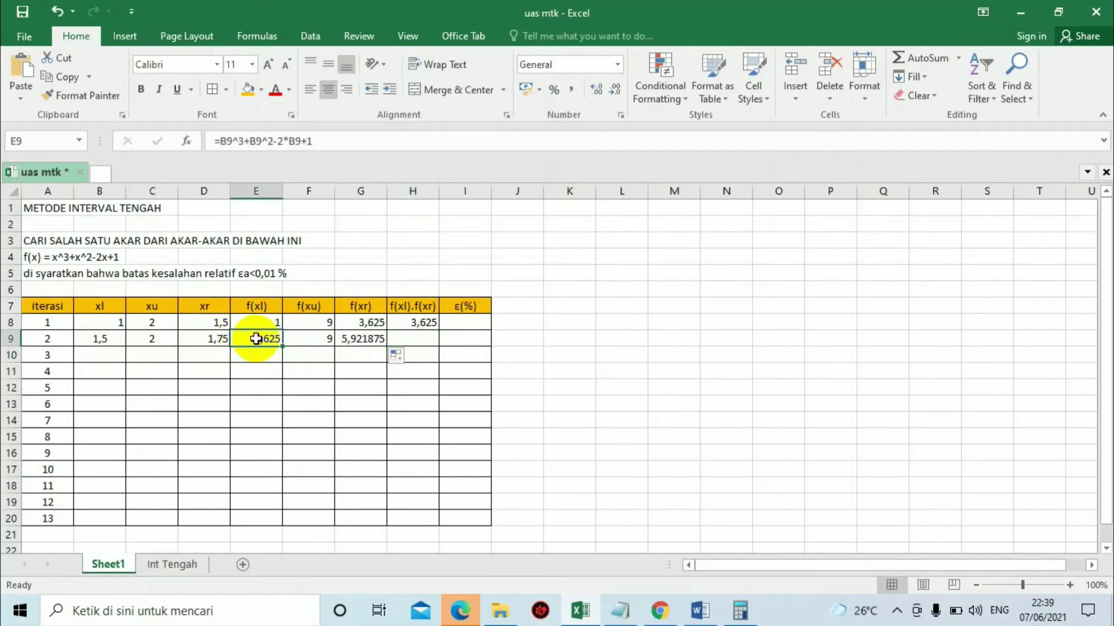
click(354, 340)
click(426, 326)
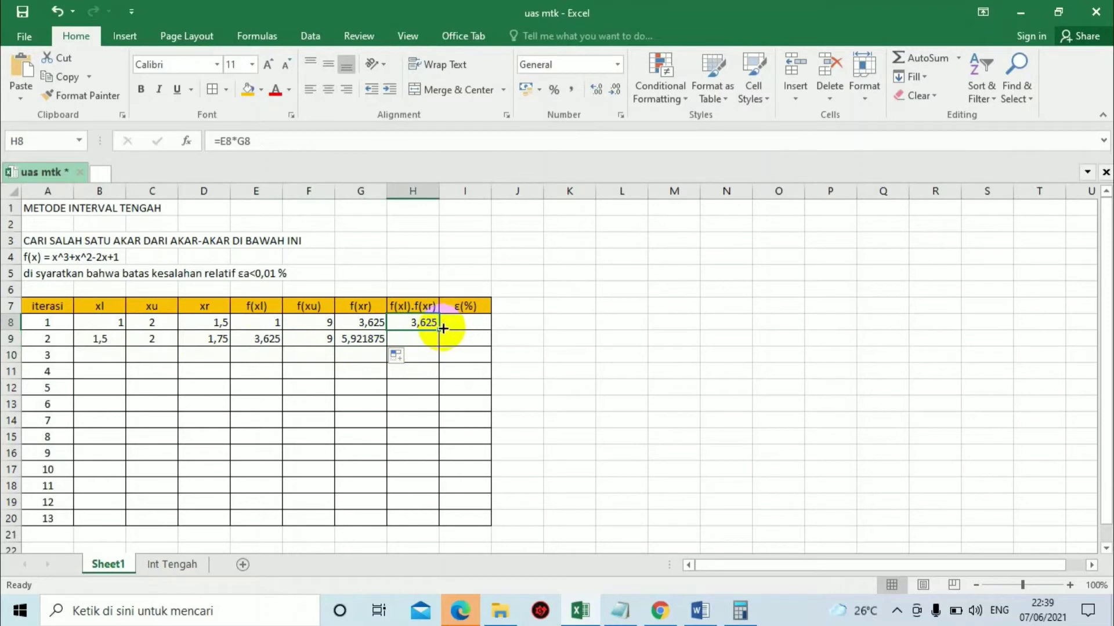
drag(441, 330, 432, 343)
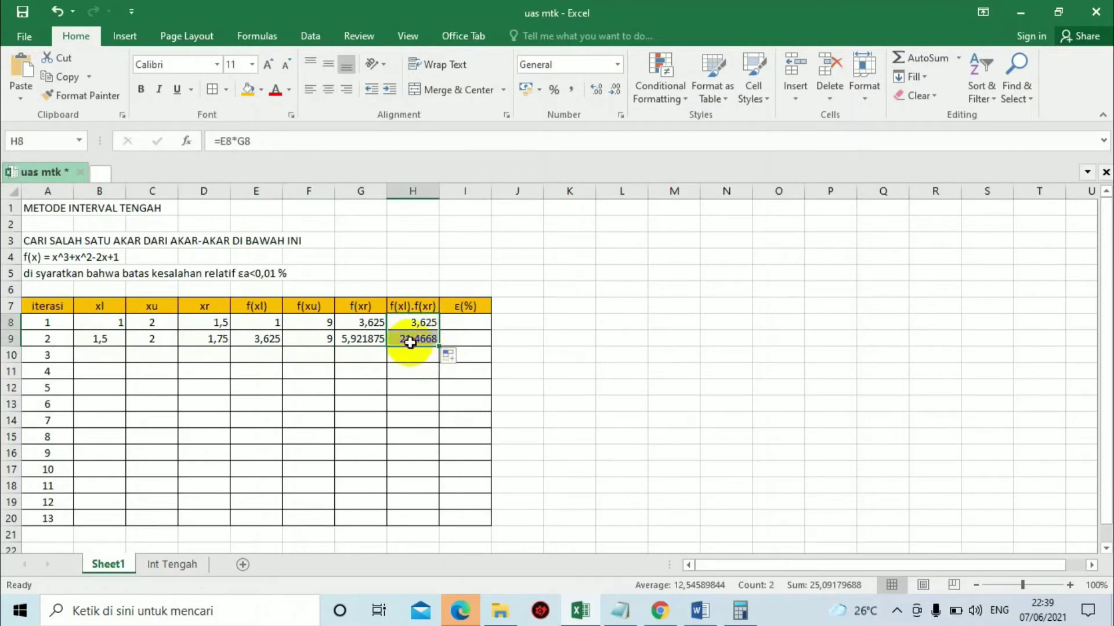
click(431, 341)
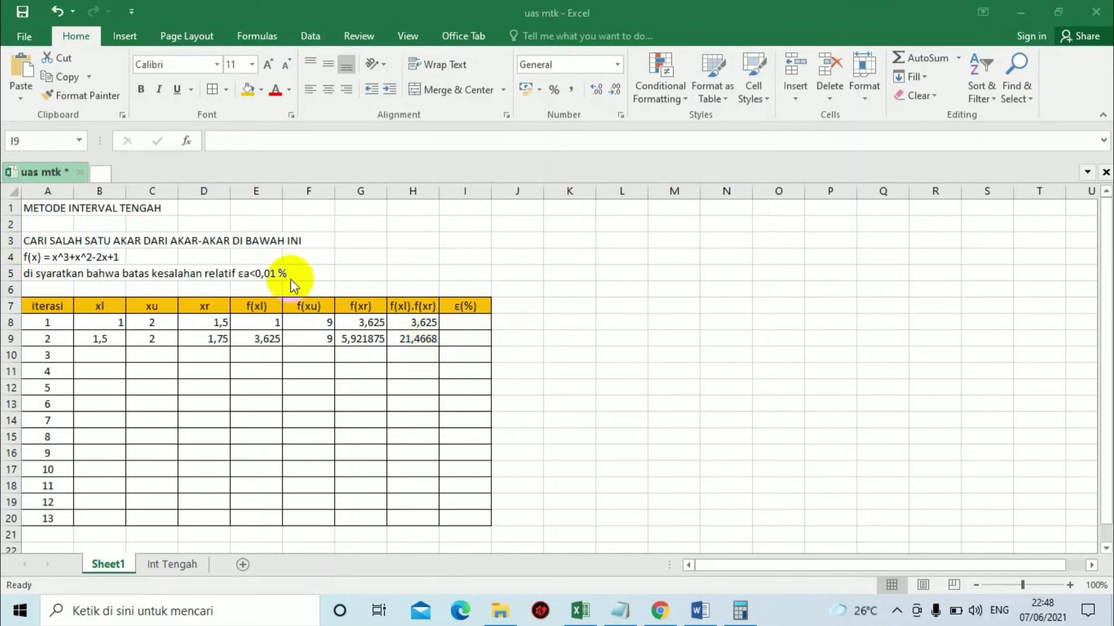
Switch to the Notepad notes to examine the relative error formula |εa| for cell I9, and return to Excel.
click(471, 341)
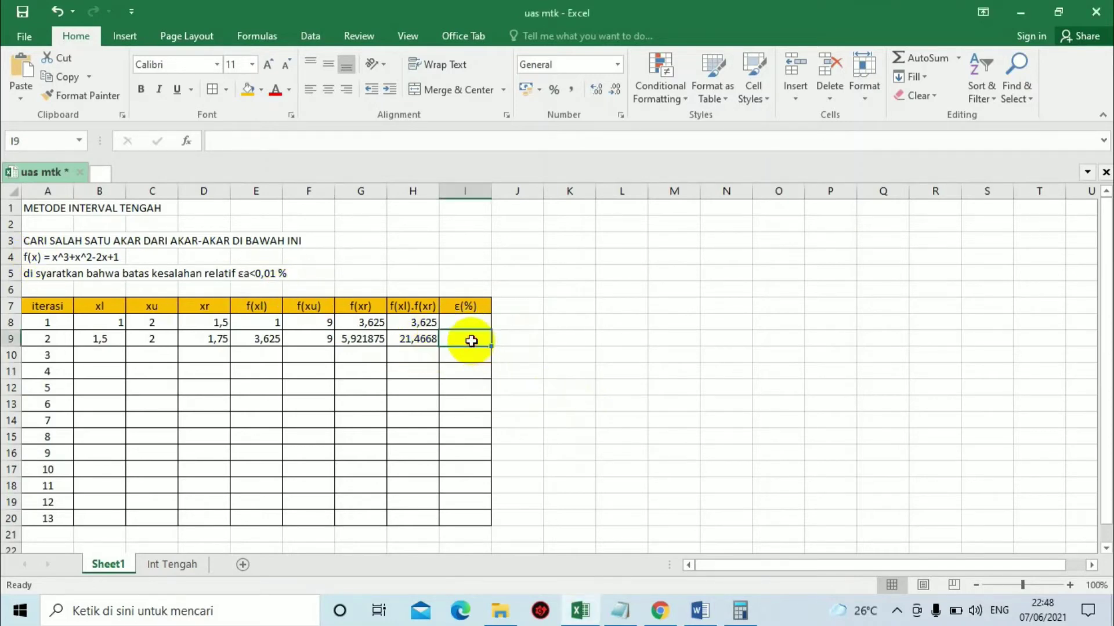
click(625, 606)
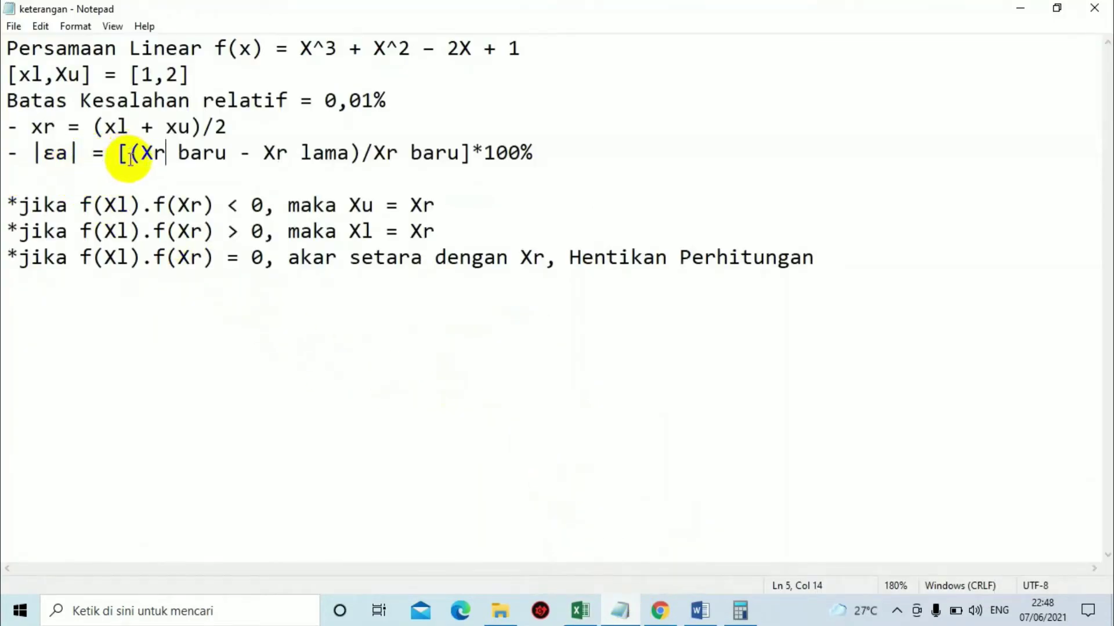
drag(130, 157, 457, 155)
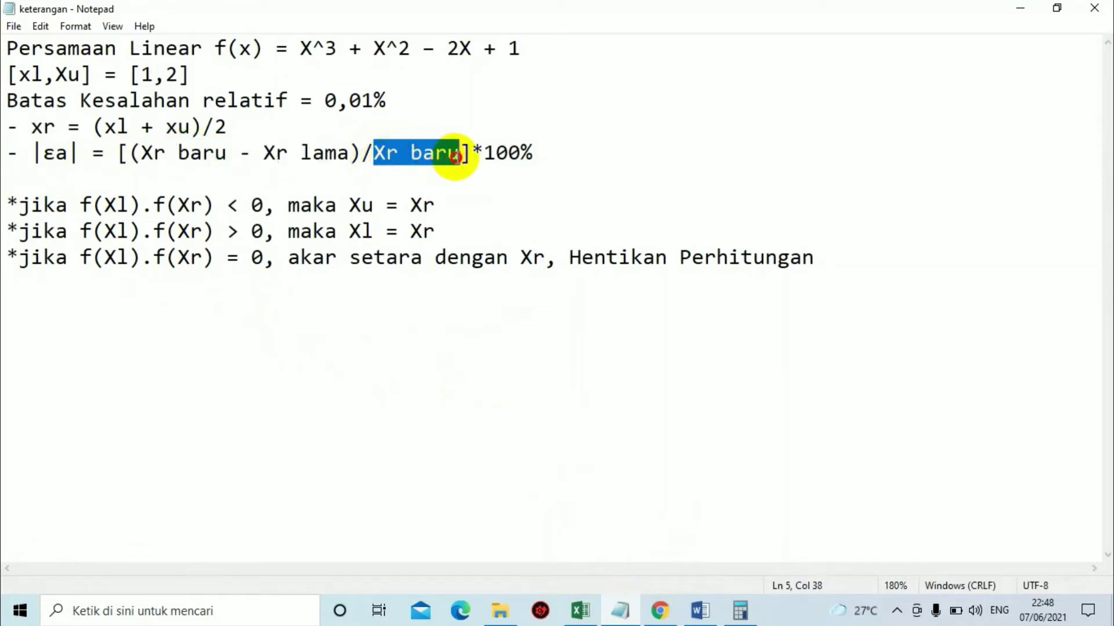
click(470, 144)
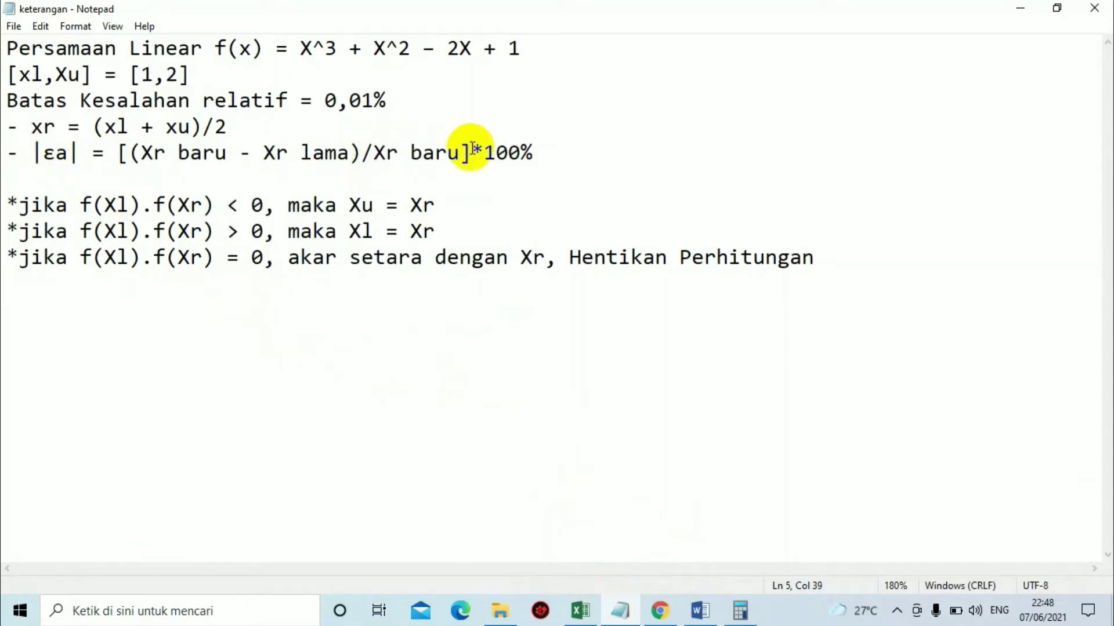
drag(473, 147, 517, 153)
click(556, 168)
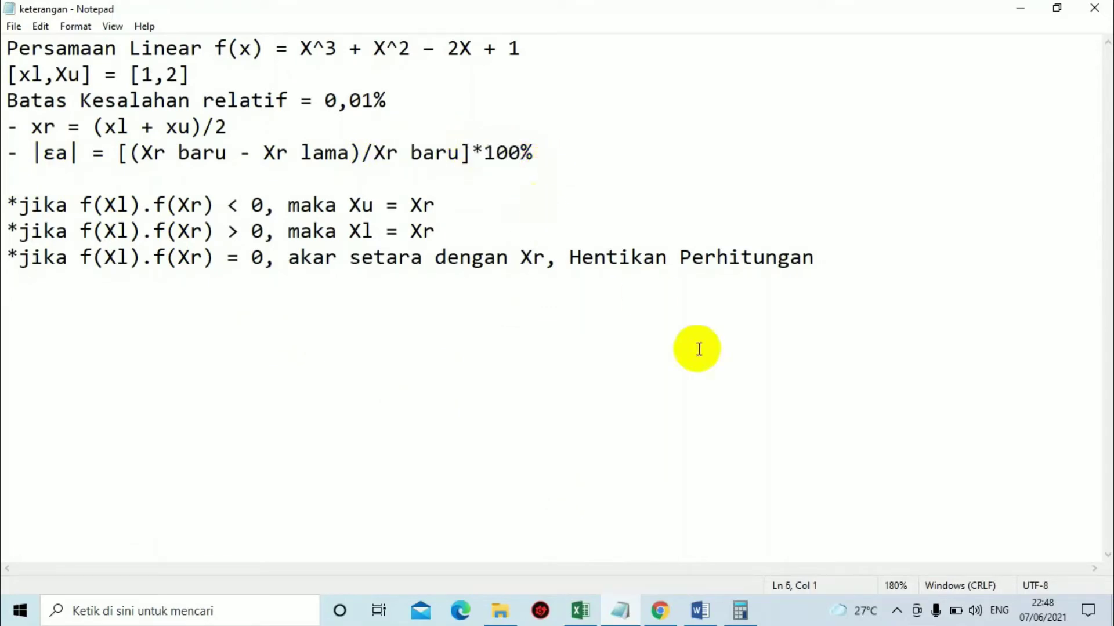
click(579, 609)
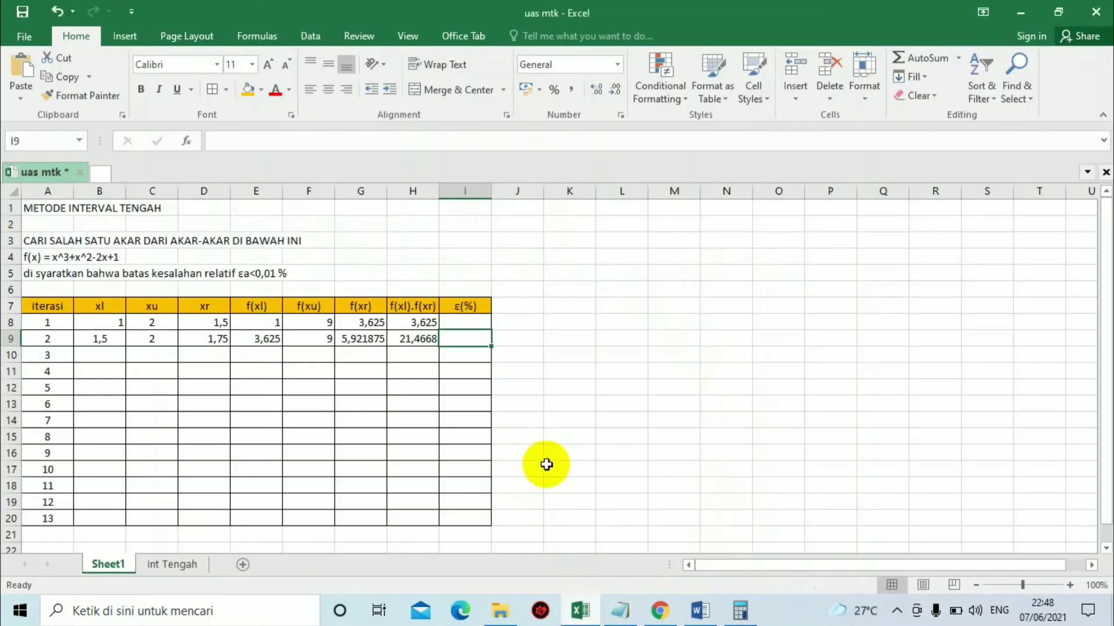
Start the relative error formula in I9 with the difference (D9-D8), following the |εa| definition in the Notepad notes.
click(248, 140)
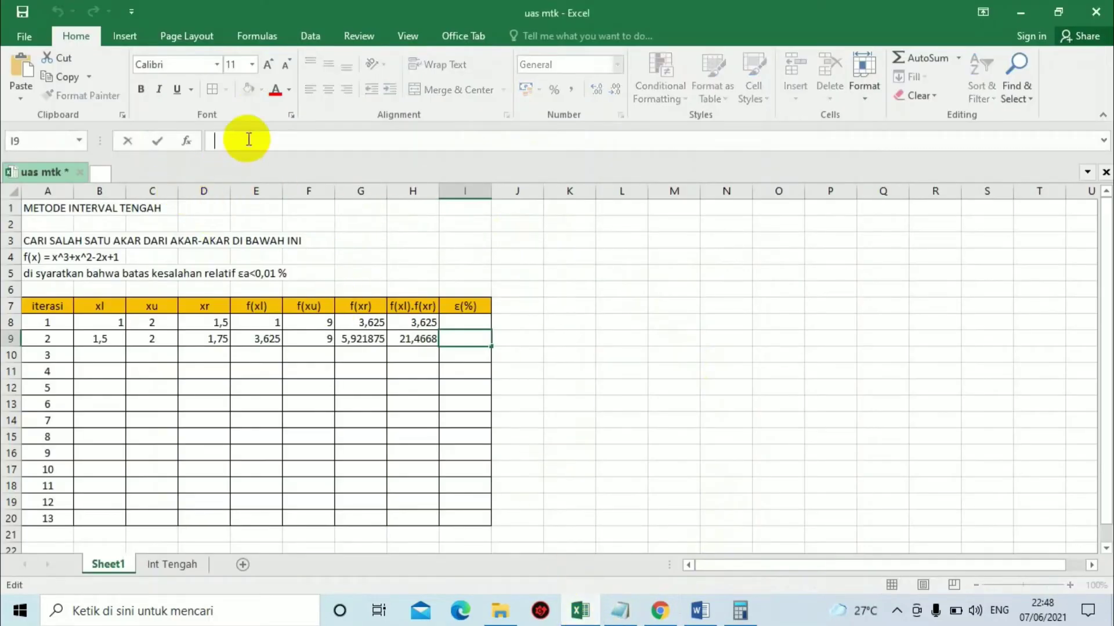
text(=)
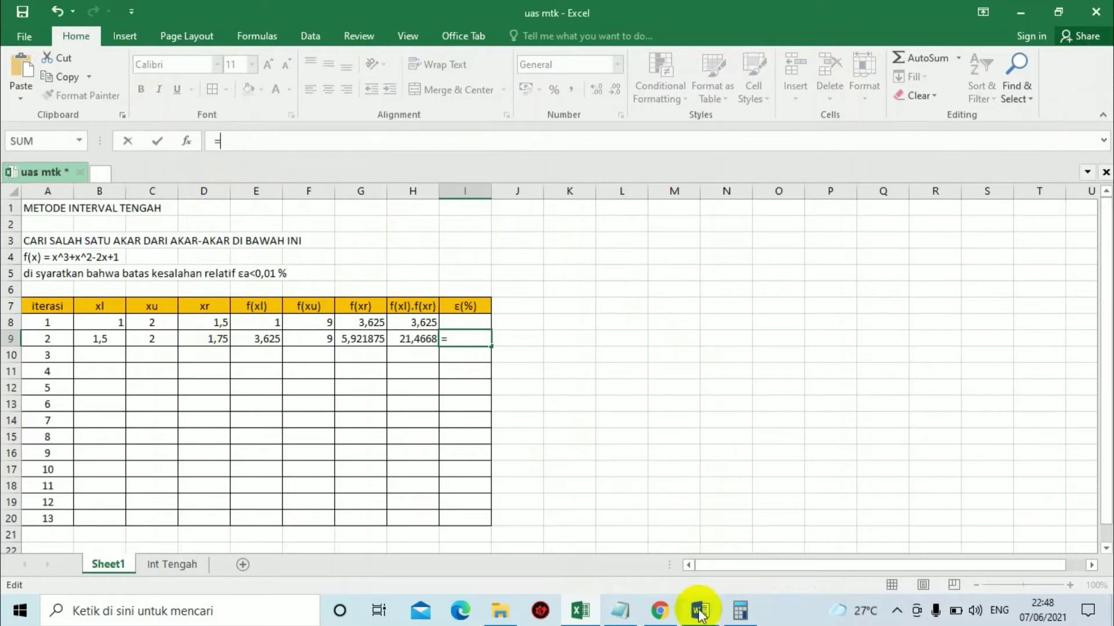
click(622, 611)
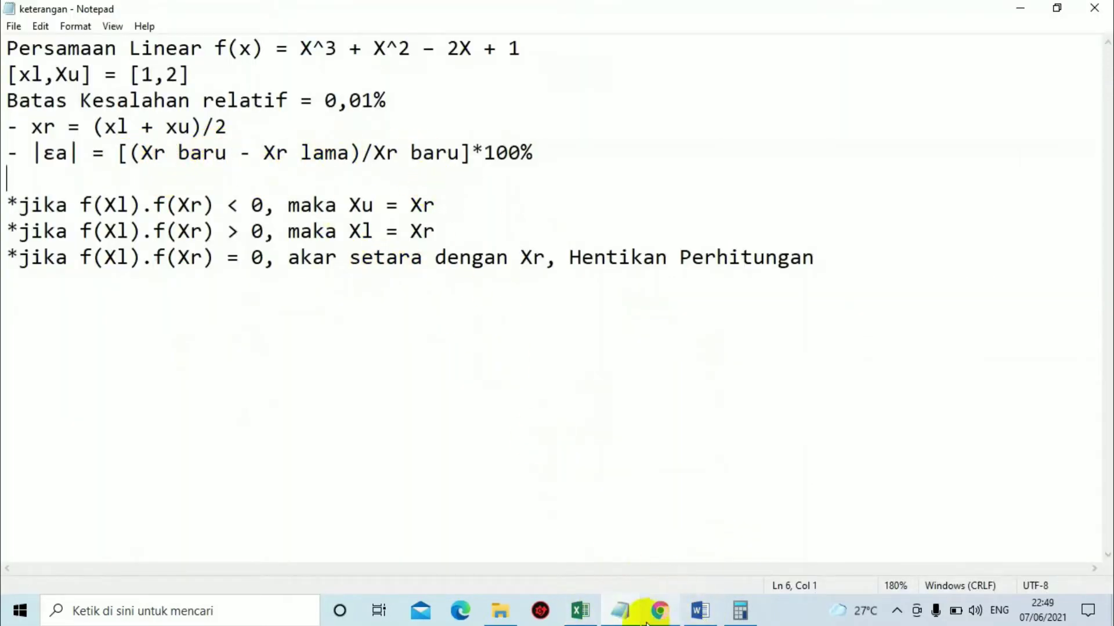
click(582, 611)
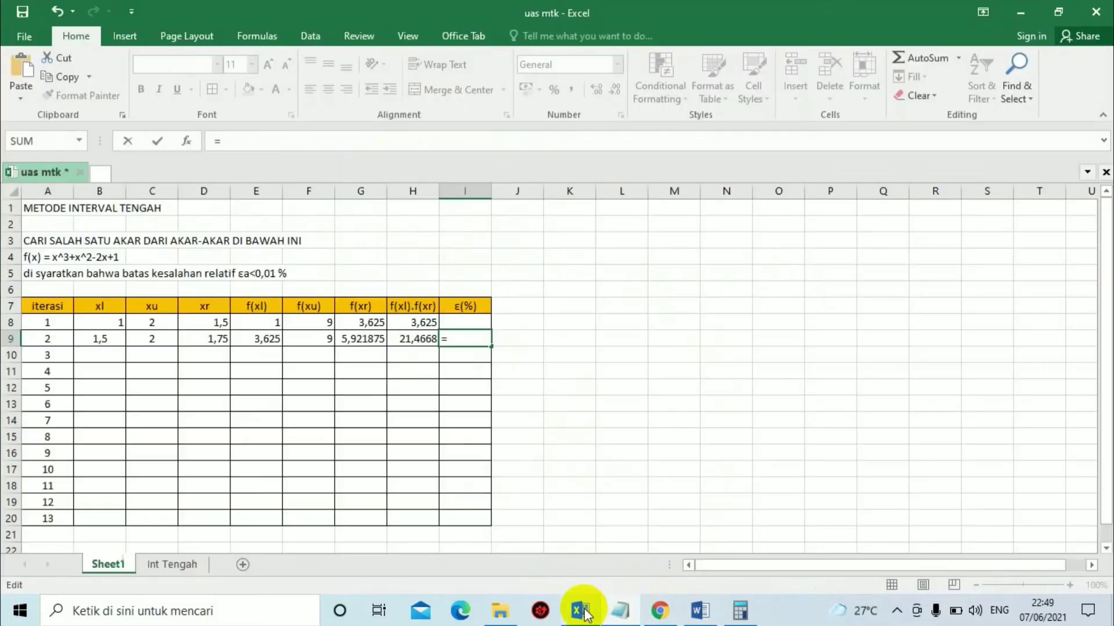
click(222, 341)
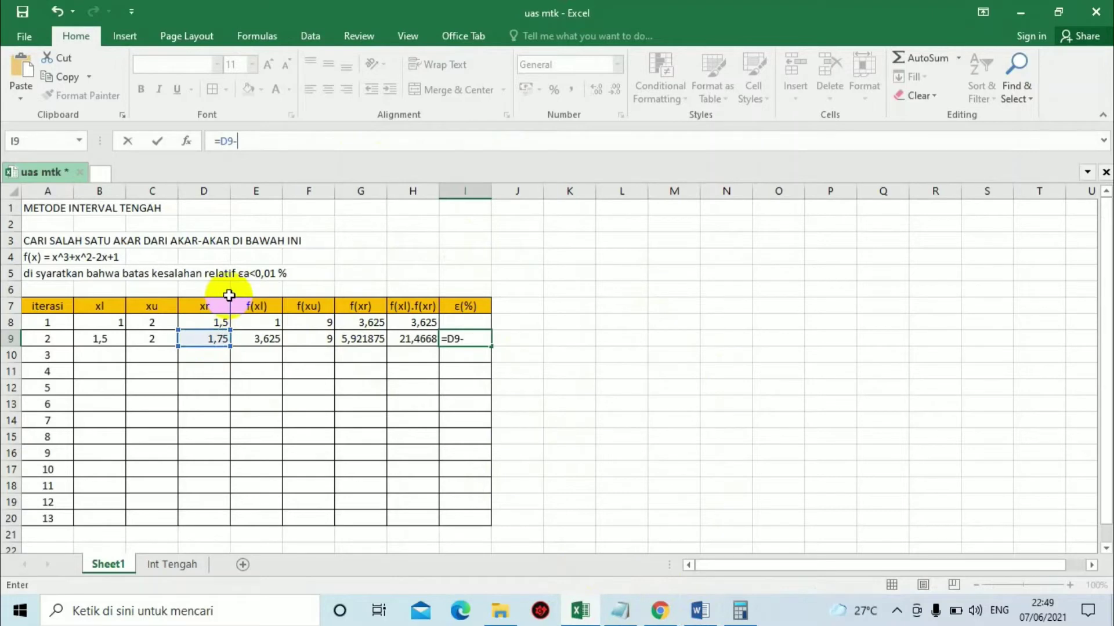
text(-)
click(215, 322)
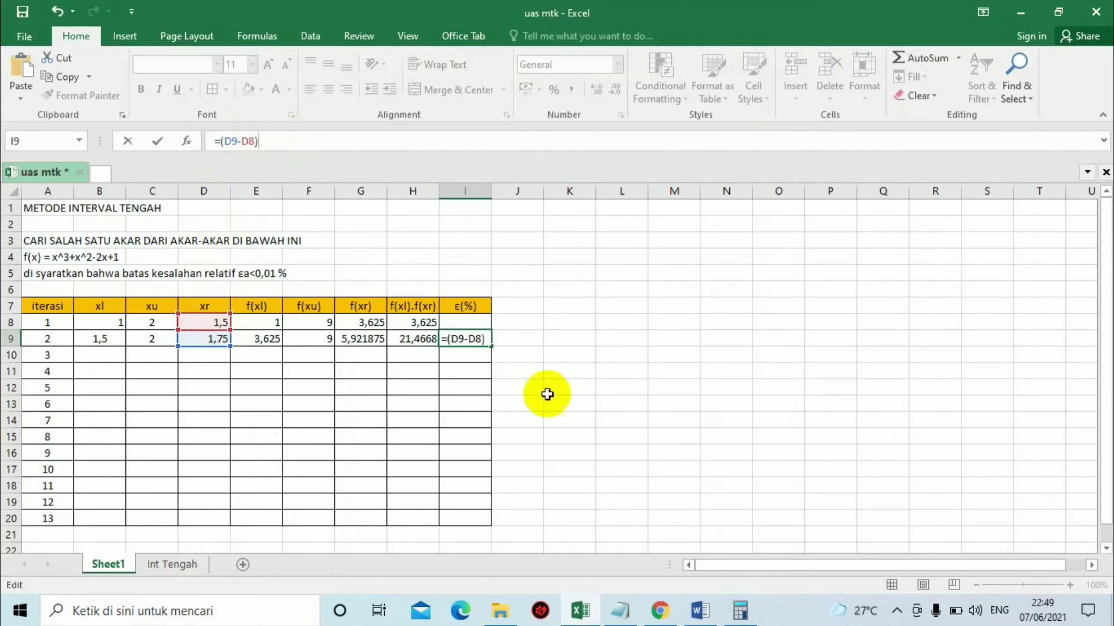
Complete the I9 formula as =((D9-D8)/D9)*100, checking the remaining terms against the Notepad notes.
click(623, 615)
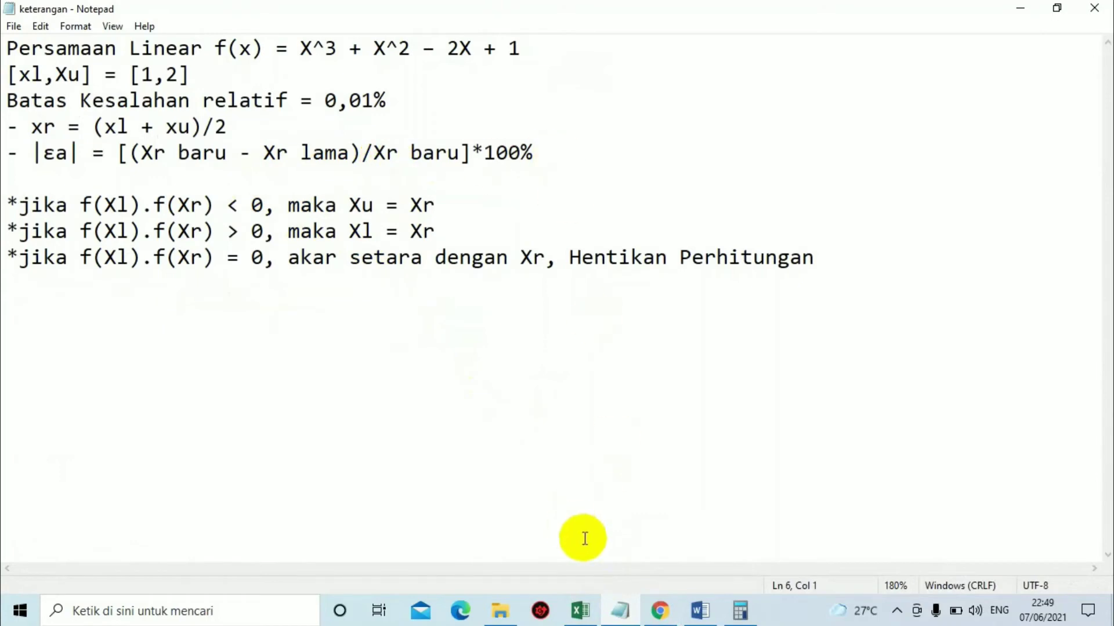
click(580, 611)
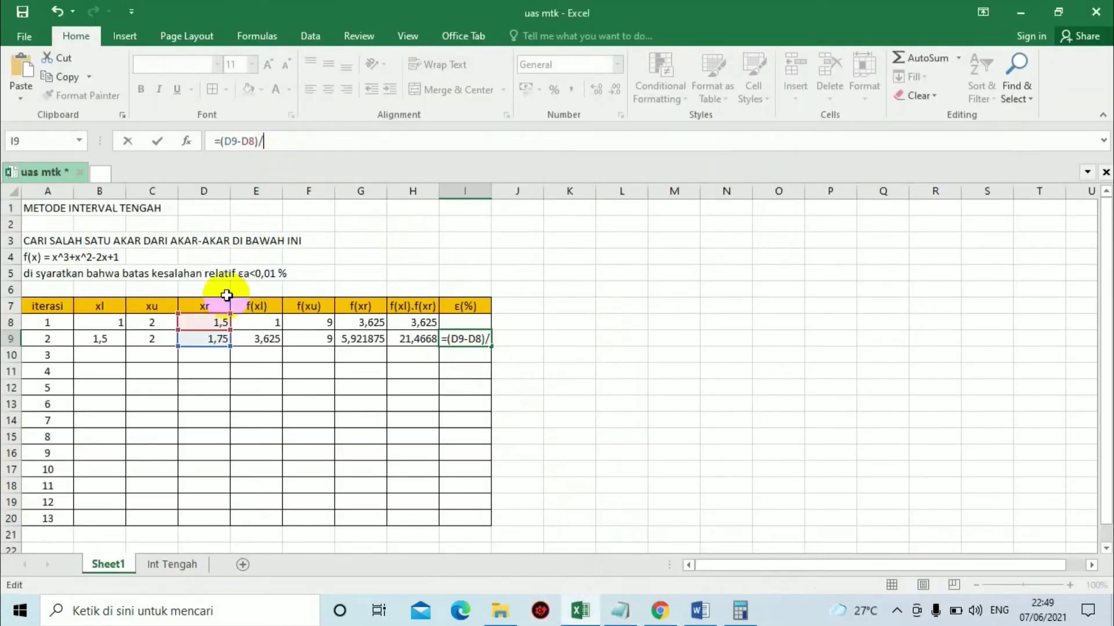
click(220, 341)
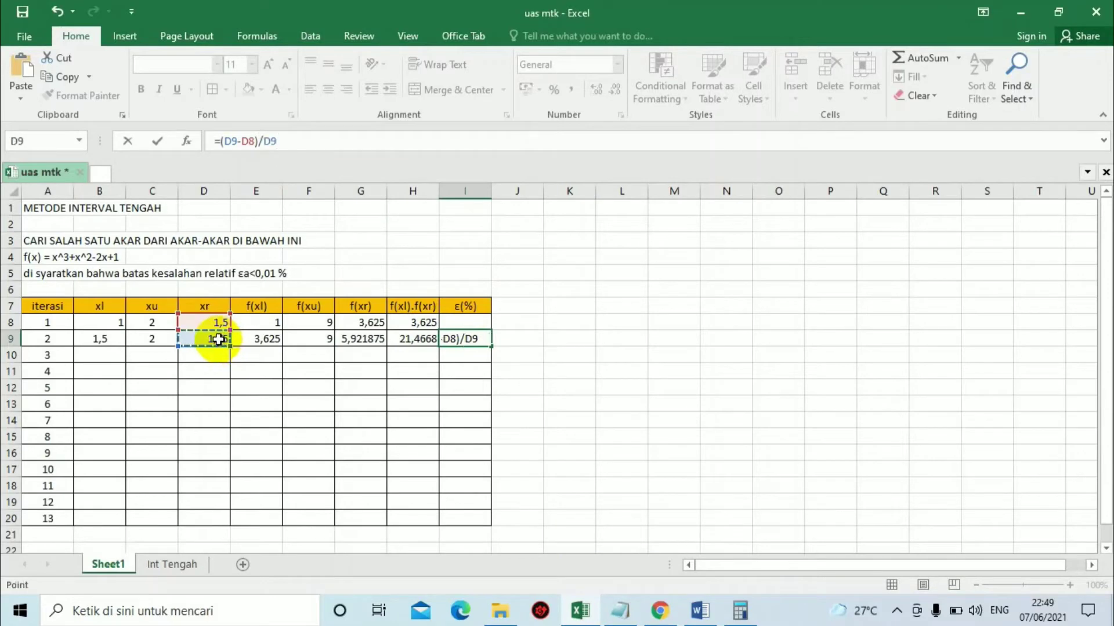
click(622, 610)
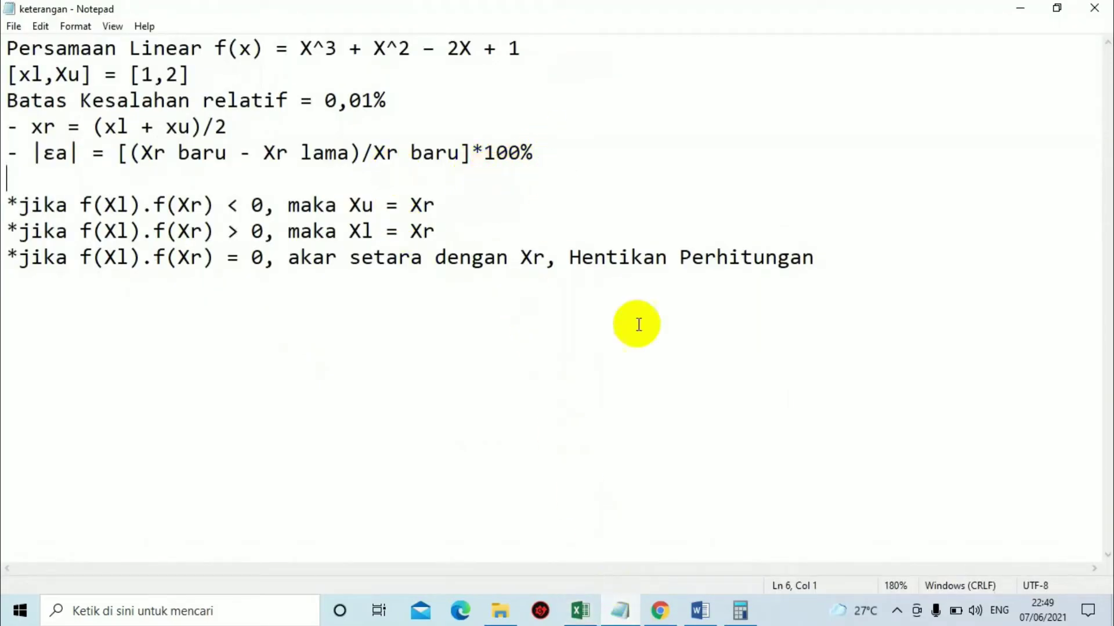
click(580, 610)
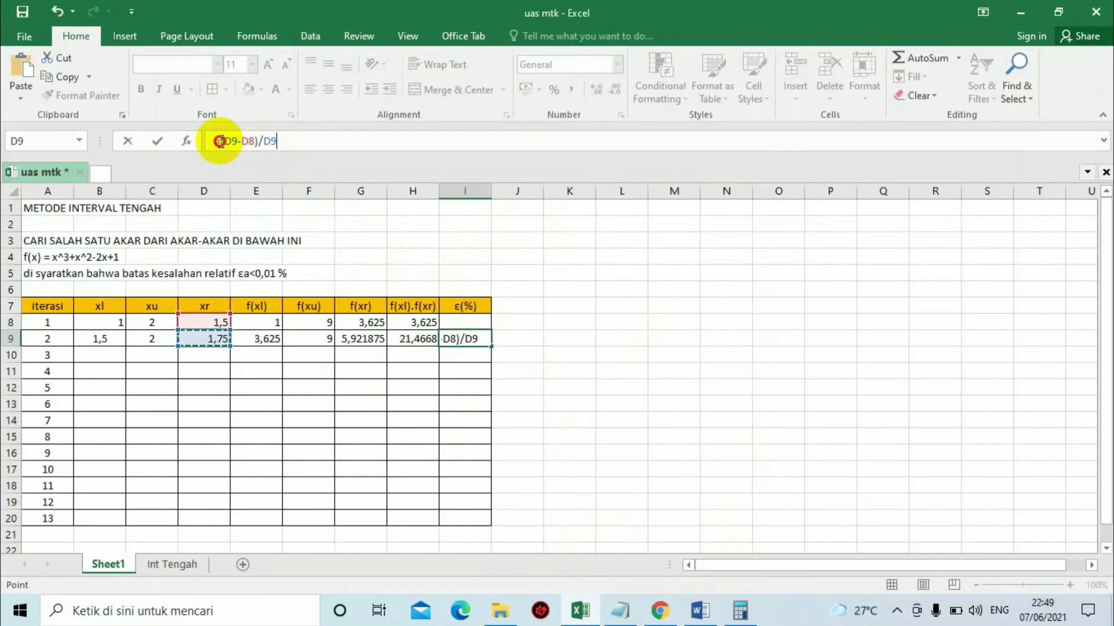
text(()
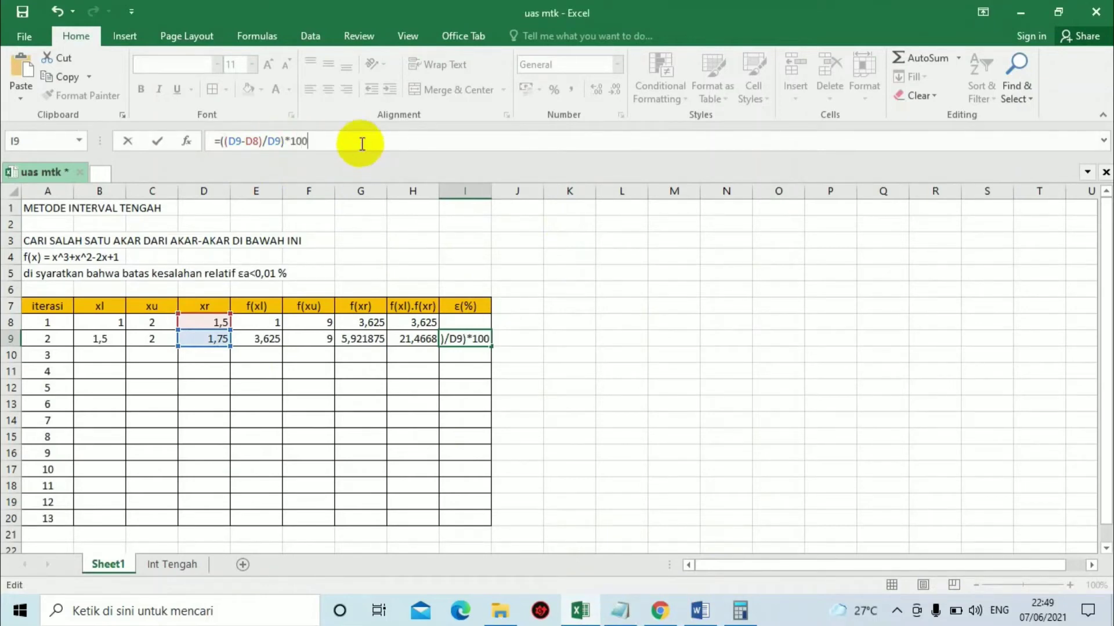
key(Return)
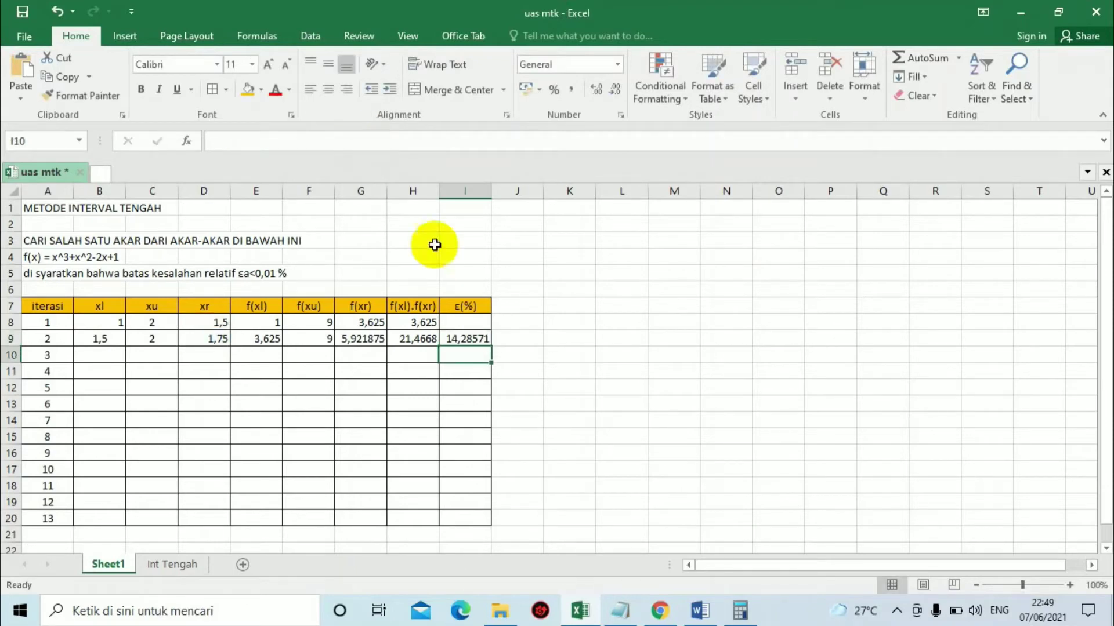
click(461, 342)
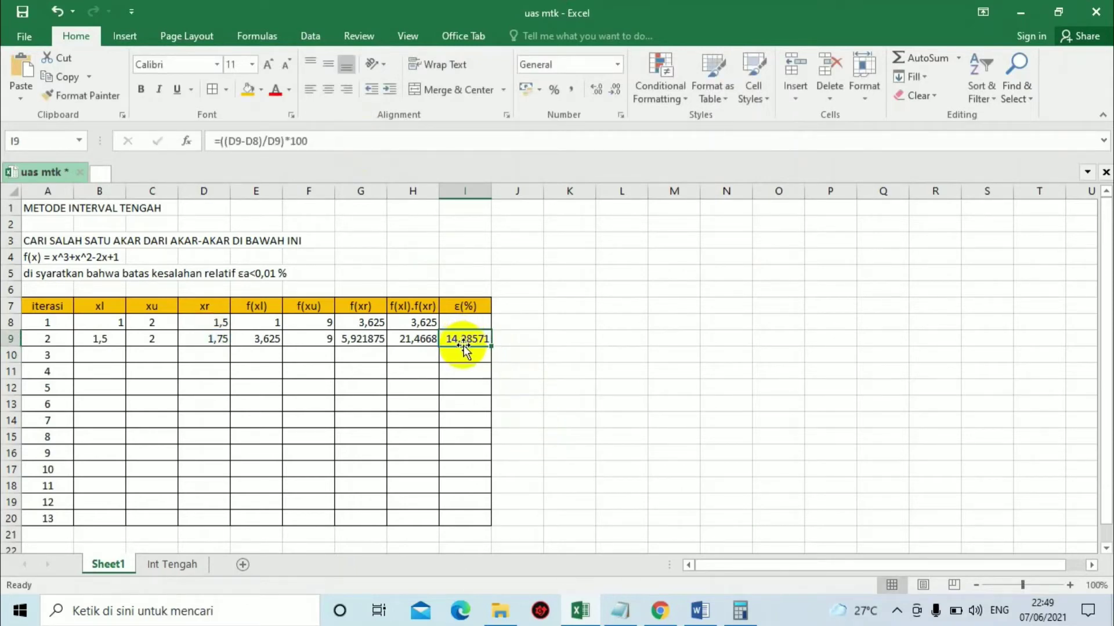
Compare iteration 2's f(xl).f(xr) product with the interval update rules in the Notepad notes, and return to Excel.
key(Left)
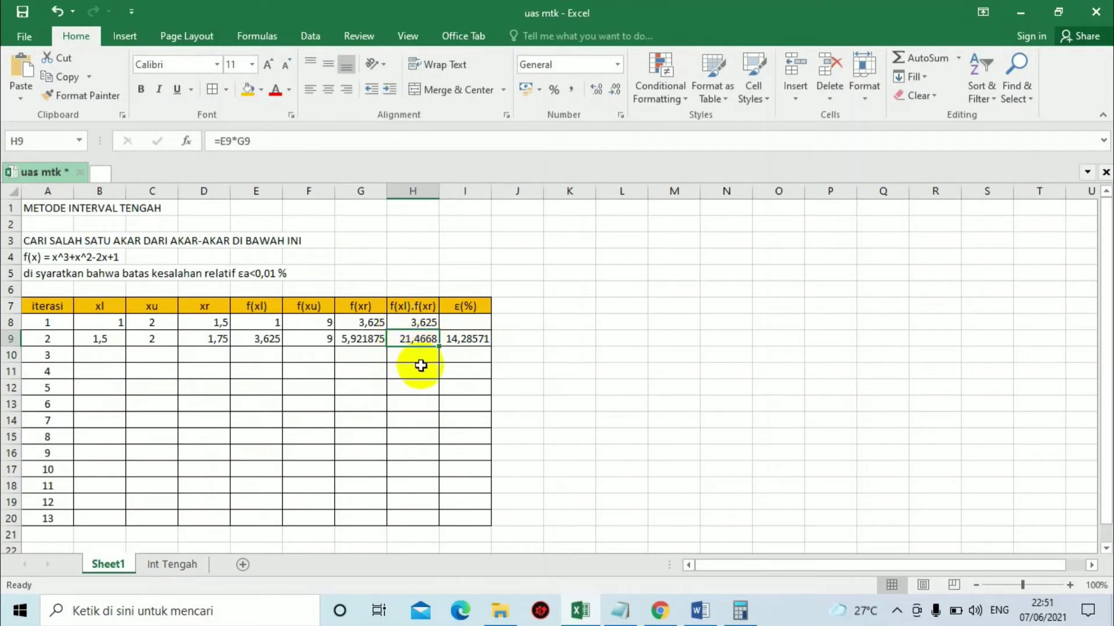
click(104, 356)
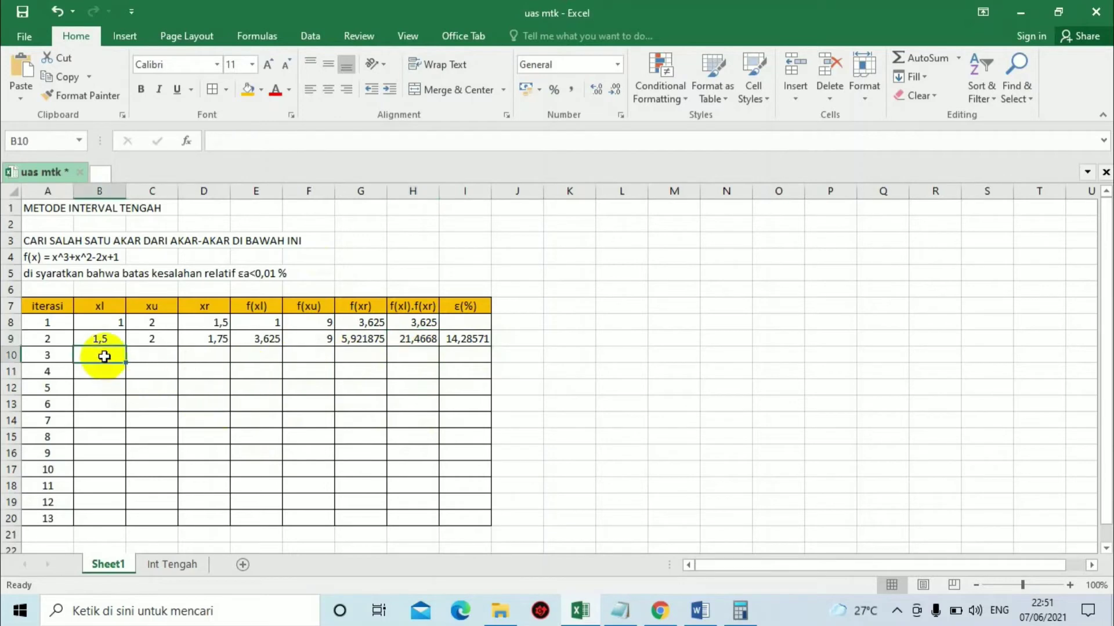
click(622, 608)
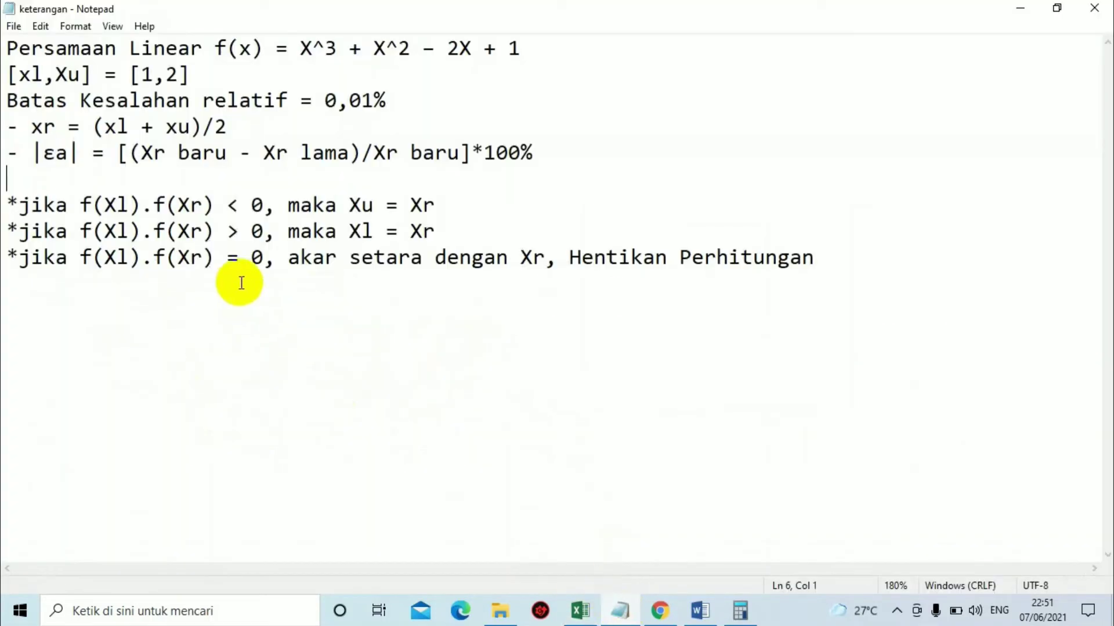
drag(24, 204, 239, 204)
click(154, 231)
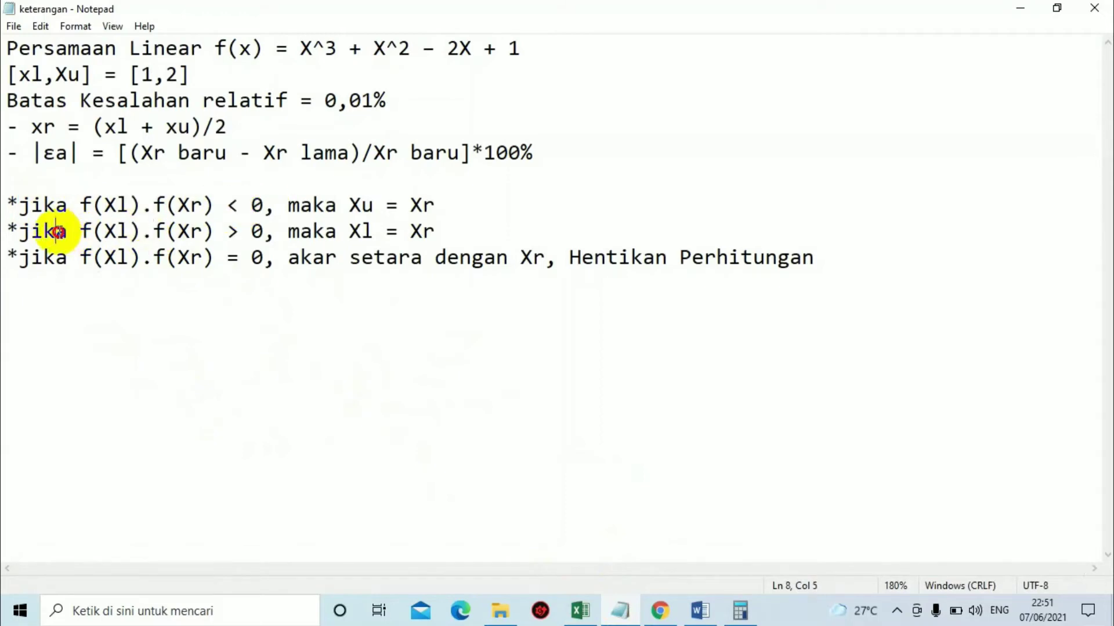
drag(58, 231, 427, 231)
click(447, 238)
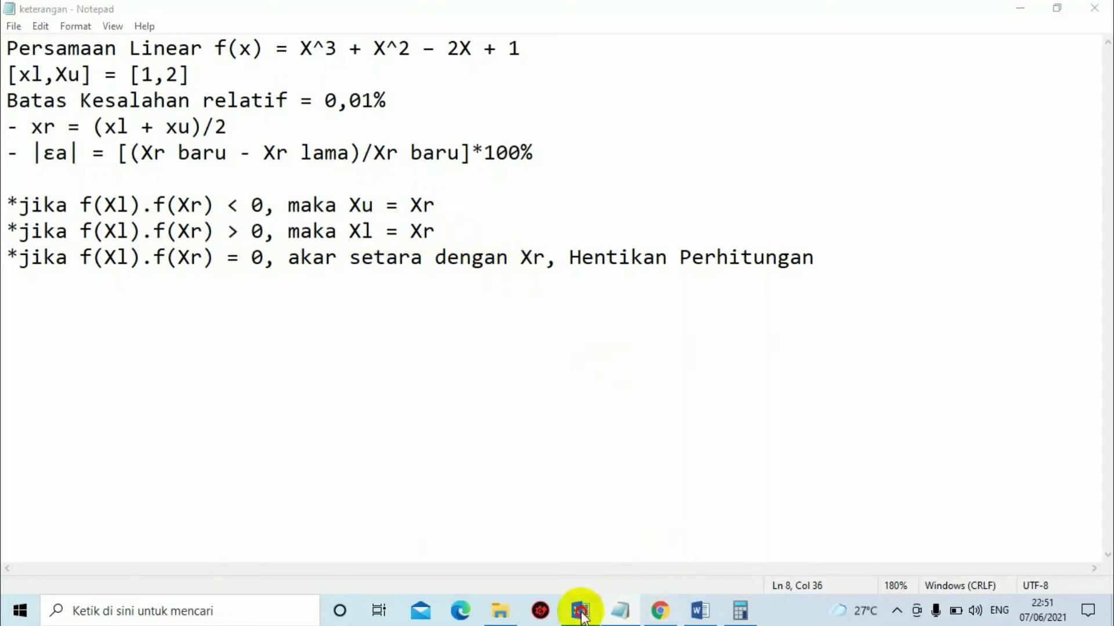
click(580, 609)
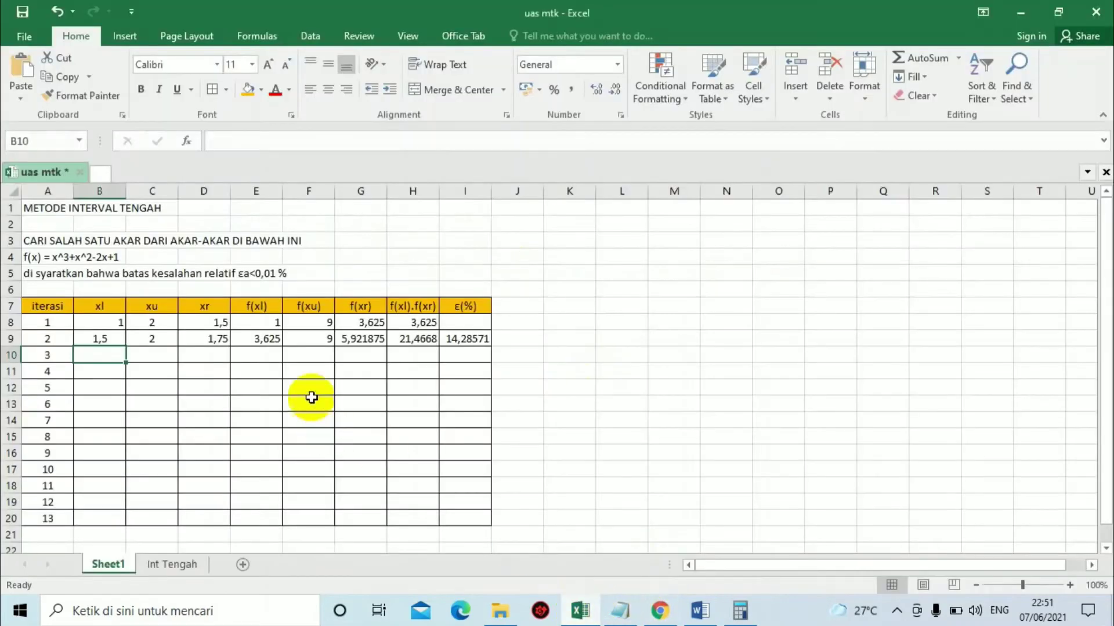
Enter 1,75 as xl of iteration 3 in B10, and fill xu from C9 down to C10.
double_click(111, 355)
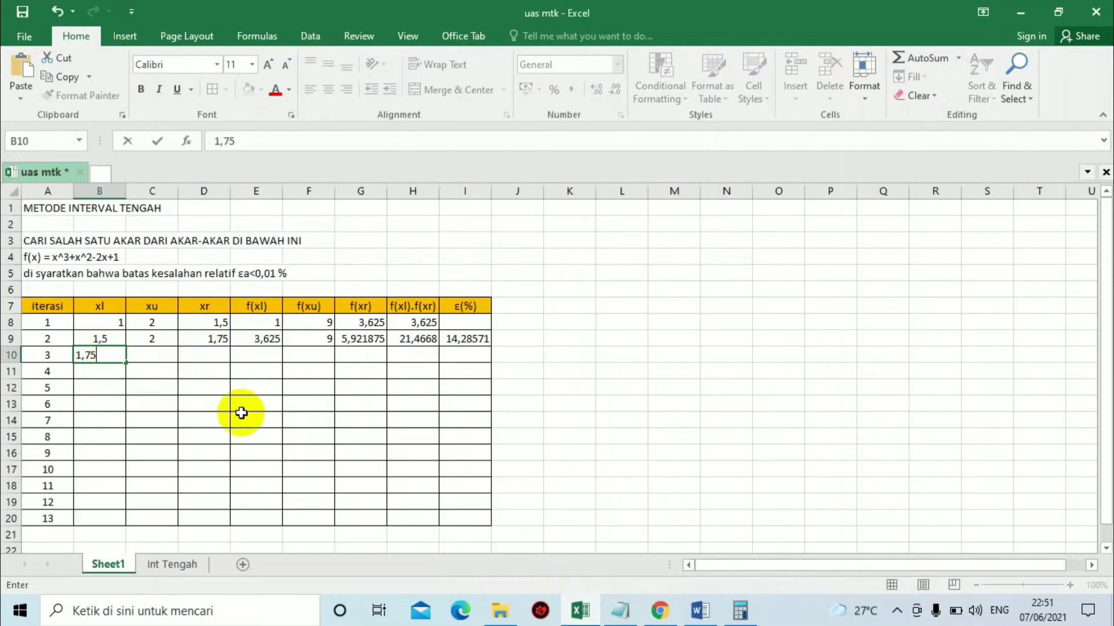
key(Return)
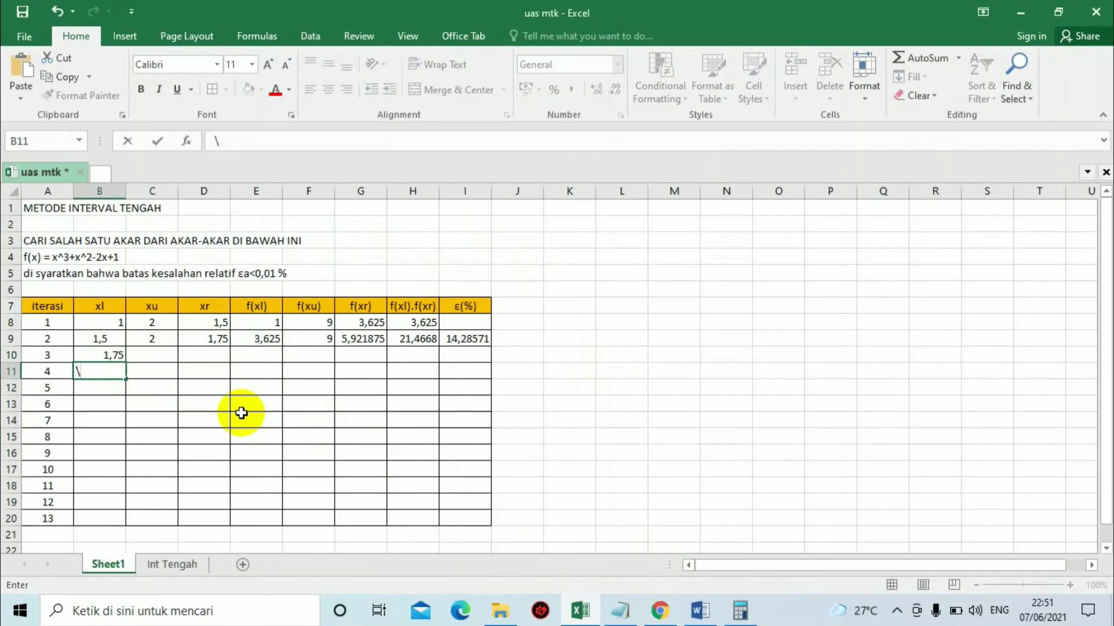
click(152, 359)
click(154, 341)
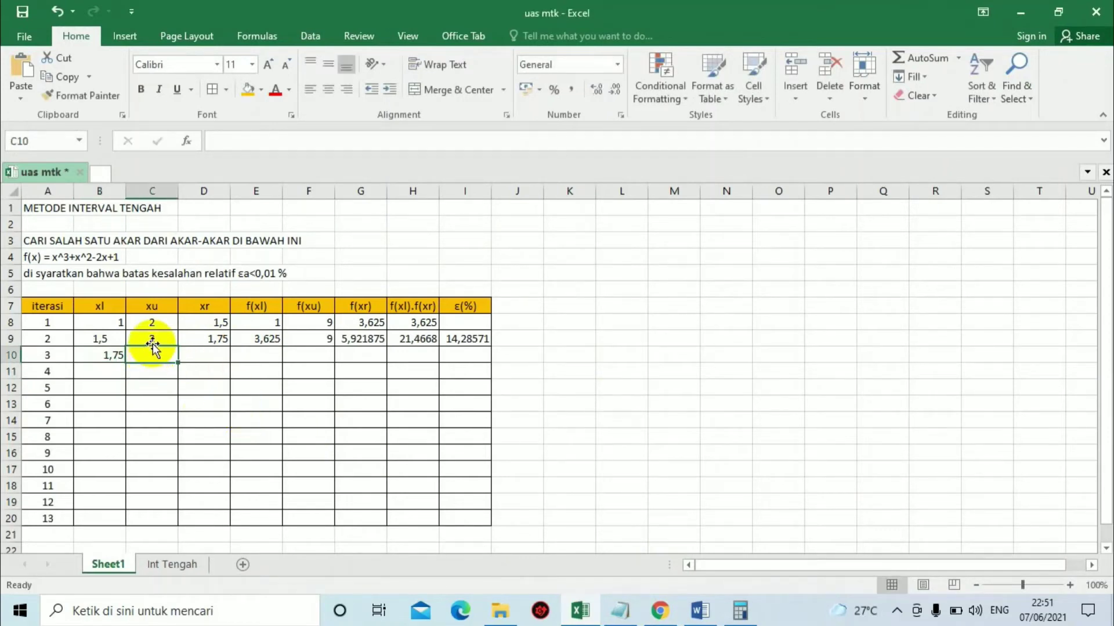
drag(177, 349, 174, 363)
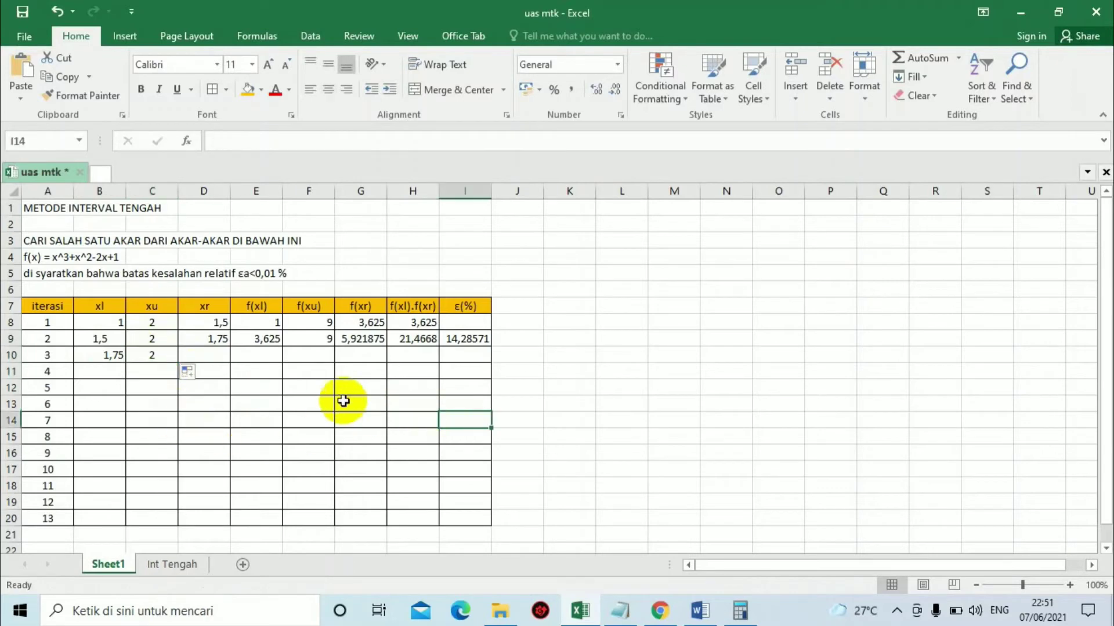
Fill the xr formula from D9 and the f(xl) formula from E9 down to row 10.
click(219, 342)
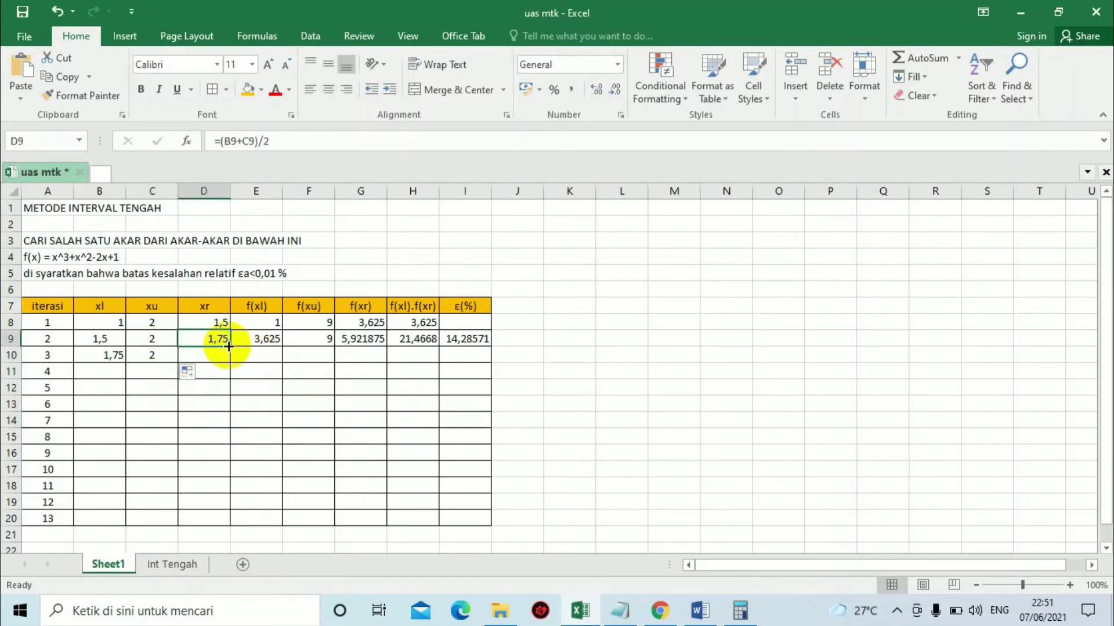
drag(228, 345, 211, 364)
click(261, 354)
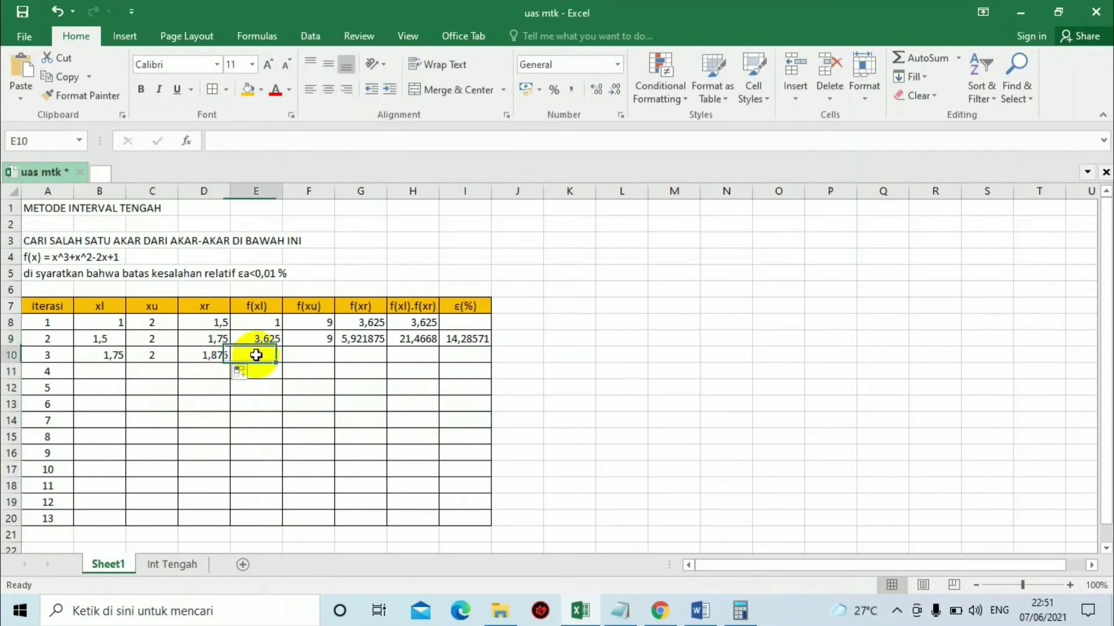
click(265, 340)
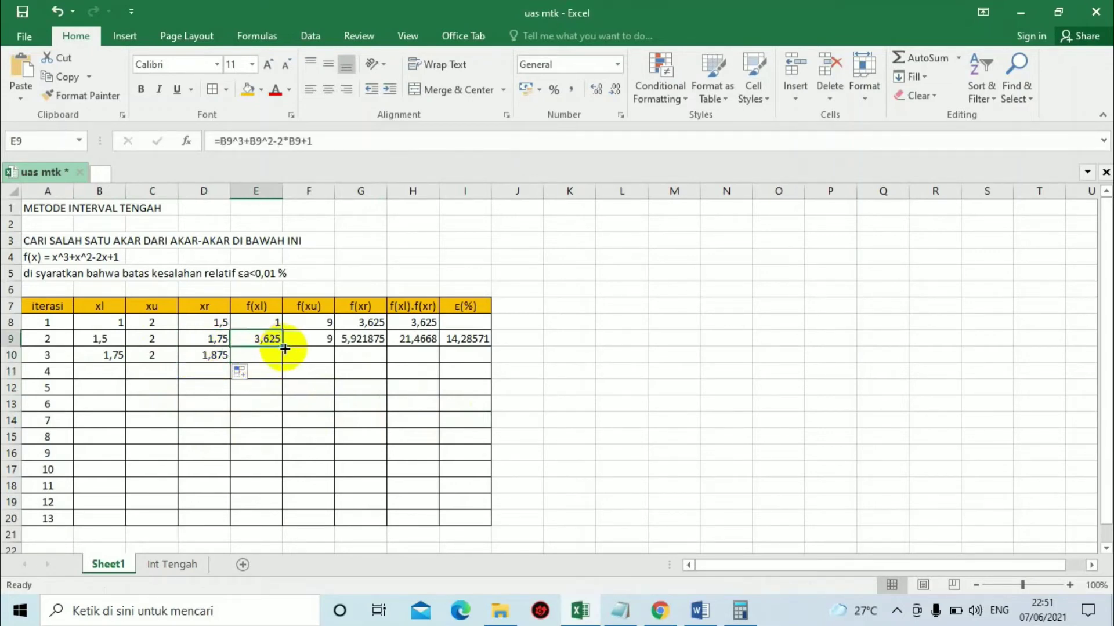
drag(284, 349, 281, 359)
Fill the f(xu), f(xr), f(xl).f(xr) and ε(%) formulas from F9:I9 down to row 10 for iteration 3.
click(320, 338)
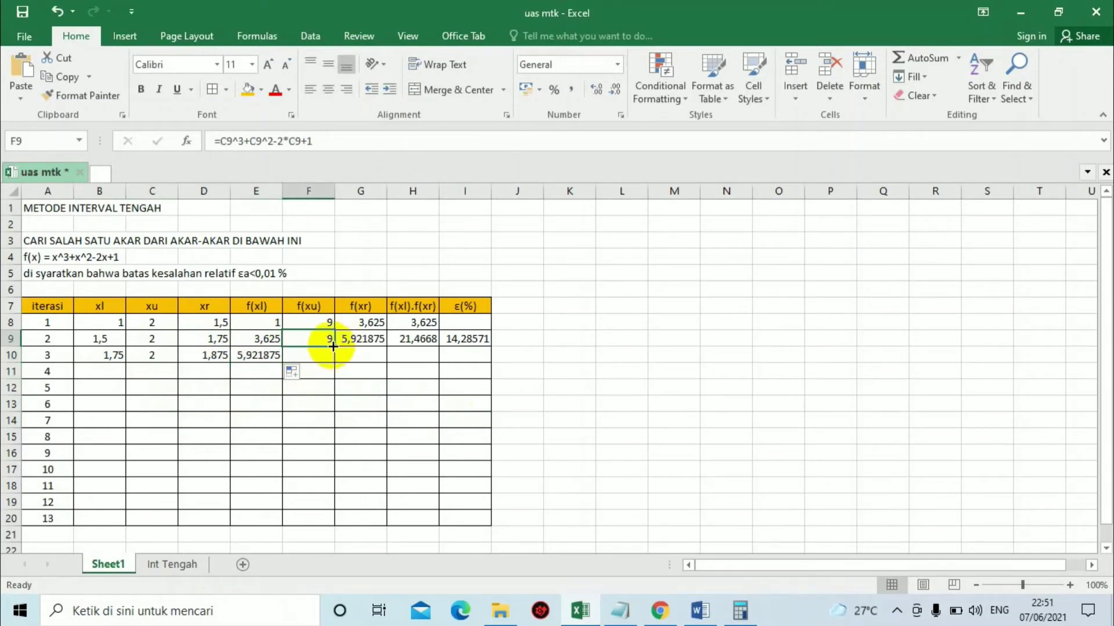
drag(334, 347, 438, 362)
click(363, 338)
click(422, 346)
click(477, 342)
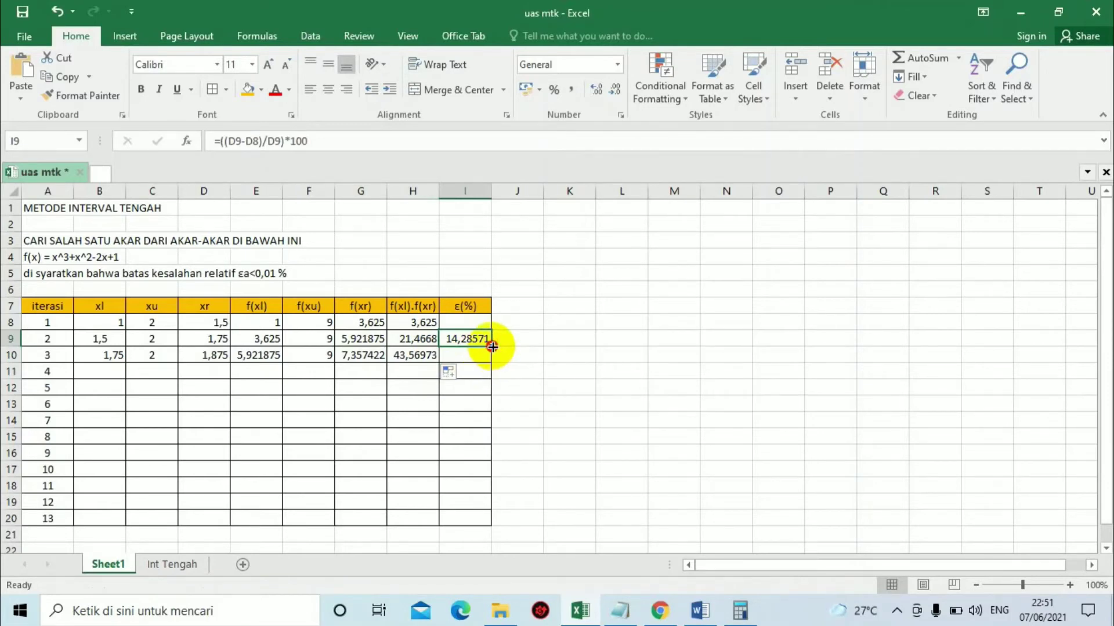
drag(492, 347, 494, 359)
click(449, 355)
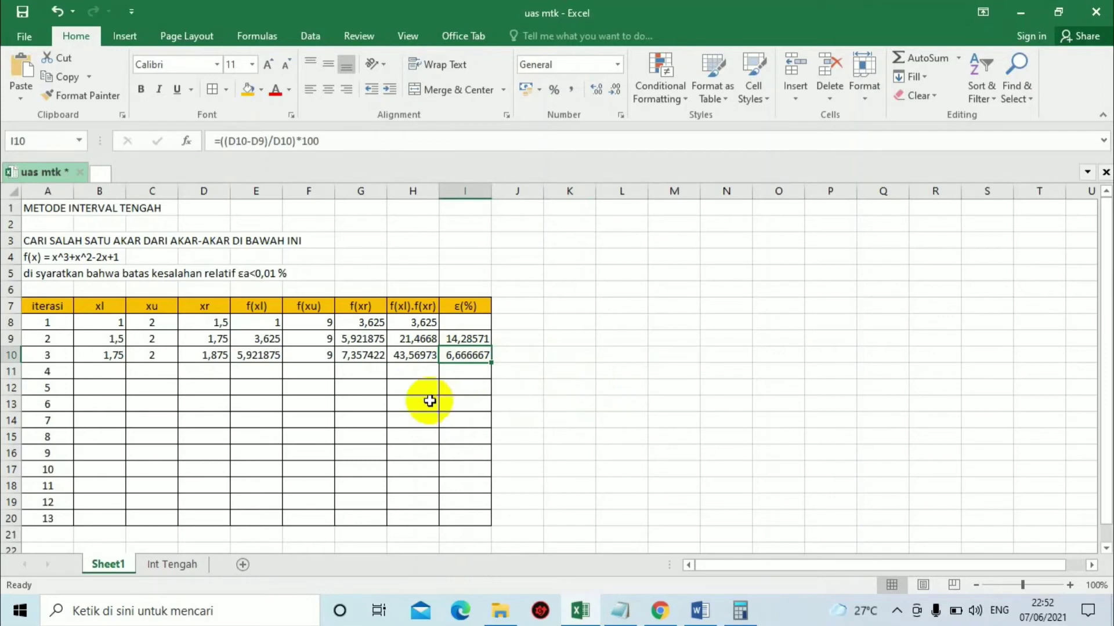
Examine the f(xl).f(xr) product of iteration 3 in H10 to decide which bound changes for iteration 4.
click(110, 375)
double_click(111, 374)
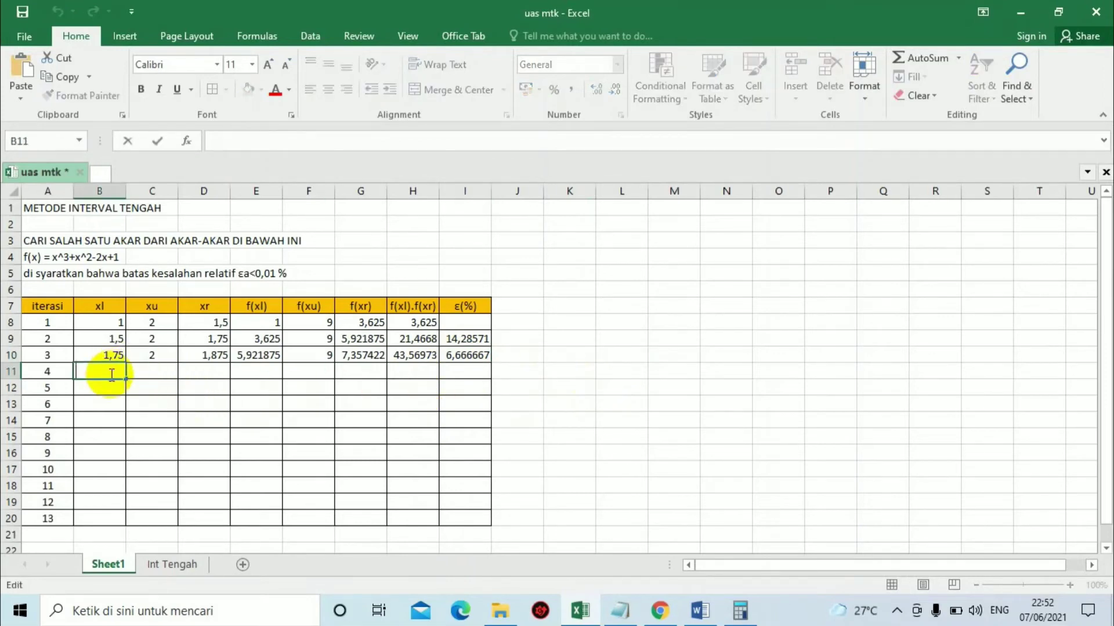
click(600, 371)
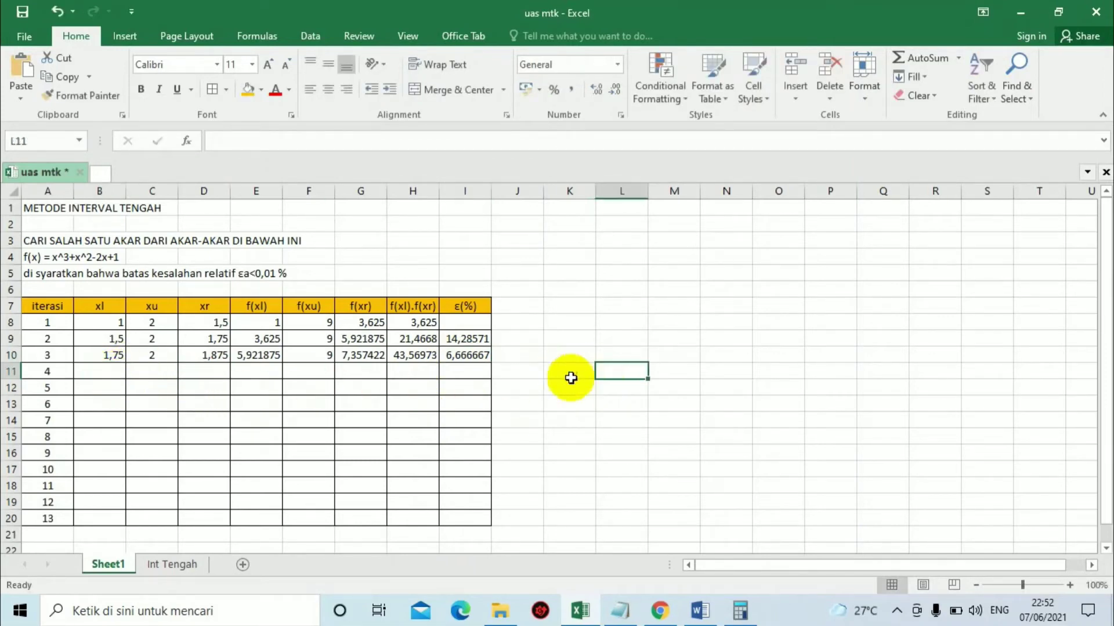
click(417, 358)
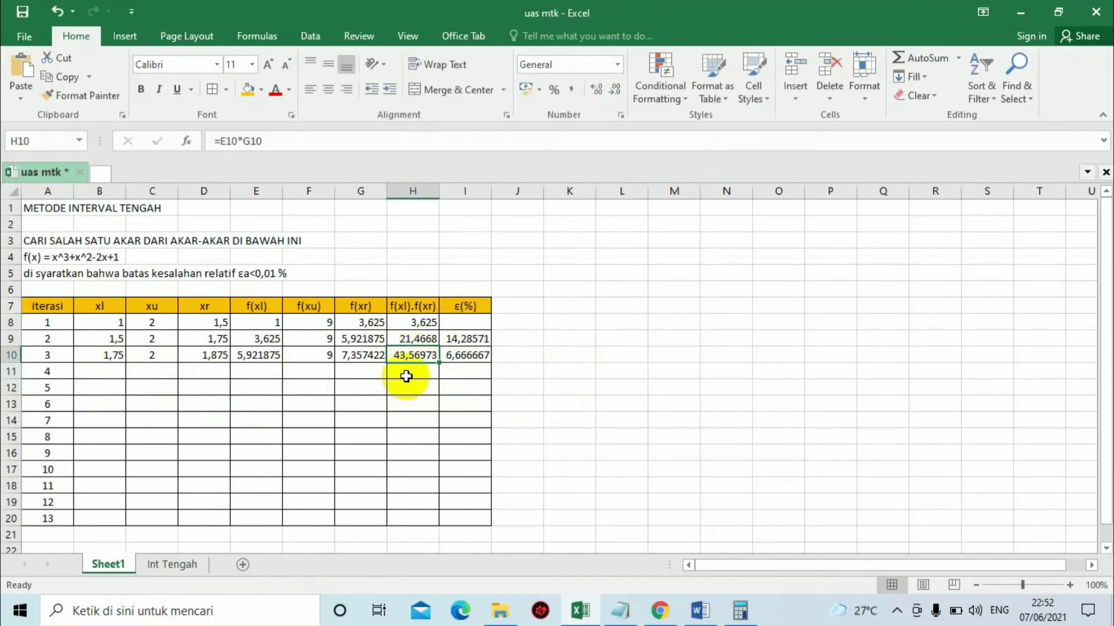
click(600, 355)
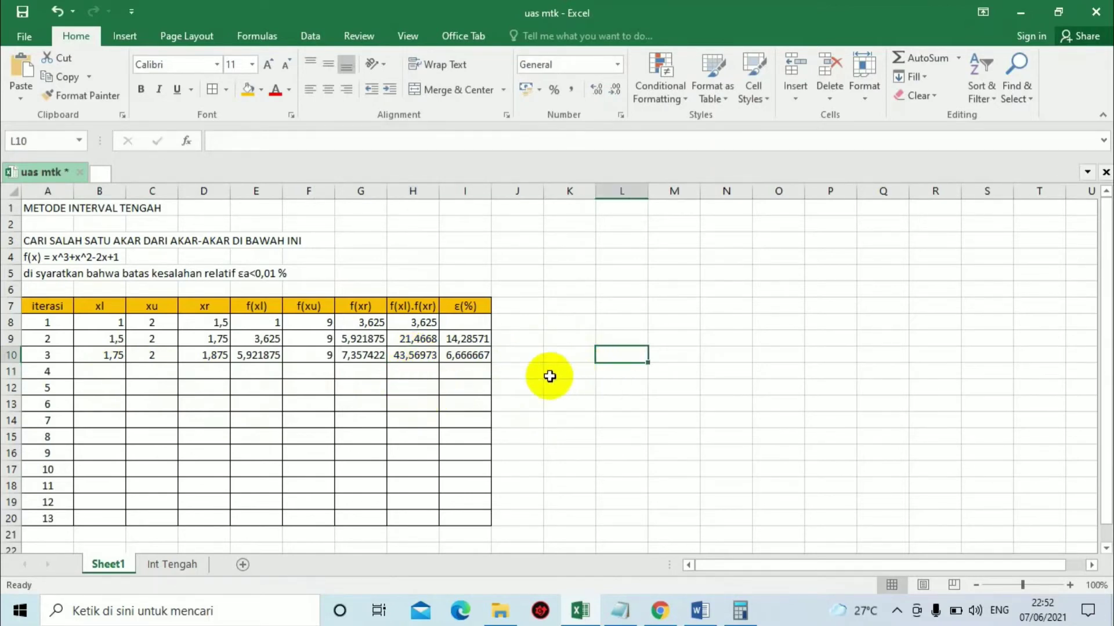
click(405, 358)
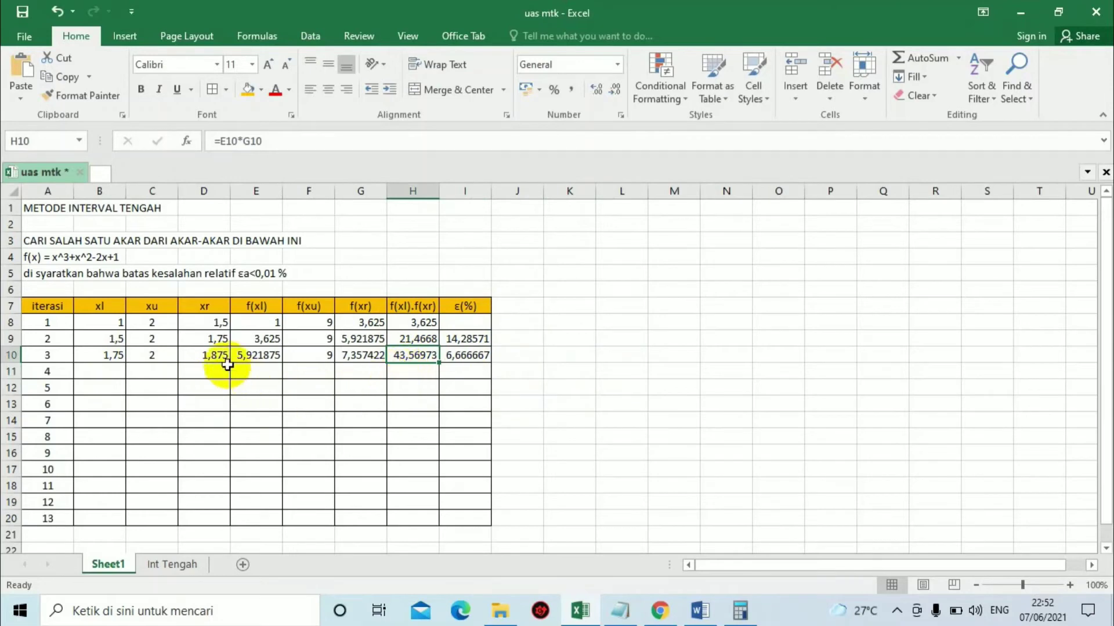
Enter 1,875, the xr of iteration 3, as xl of iteration 4 in B11.
click(105, 375)
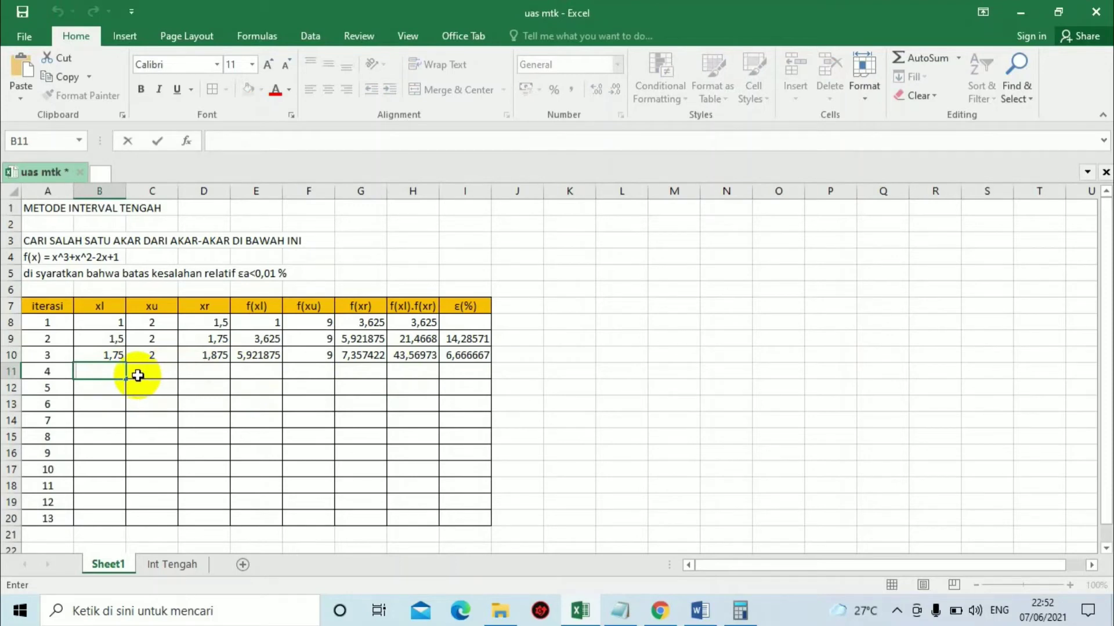
click(209, 355)
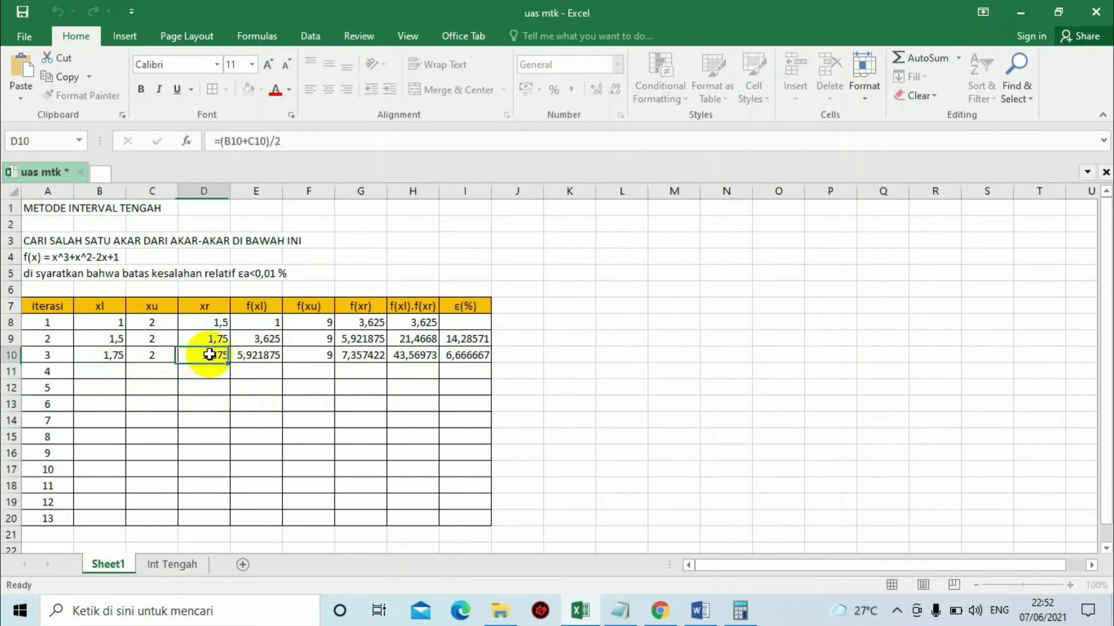
click(116, 371)
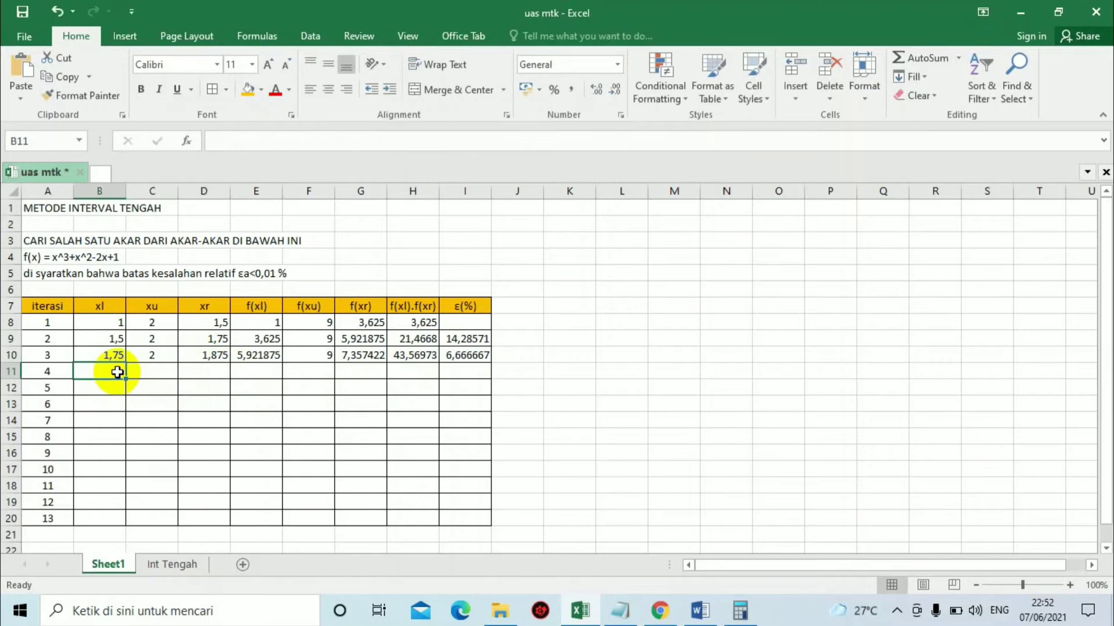
click(216, 358)
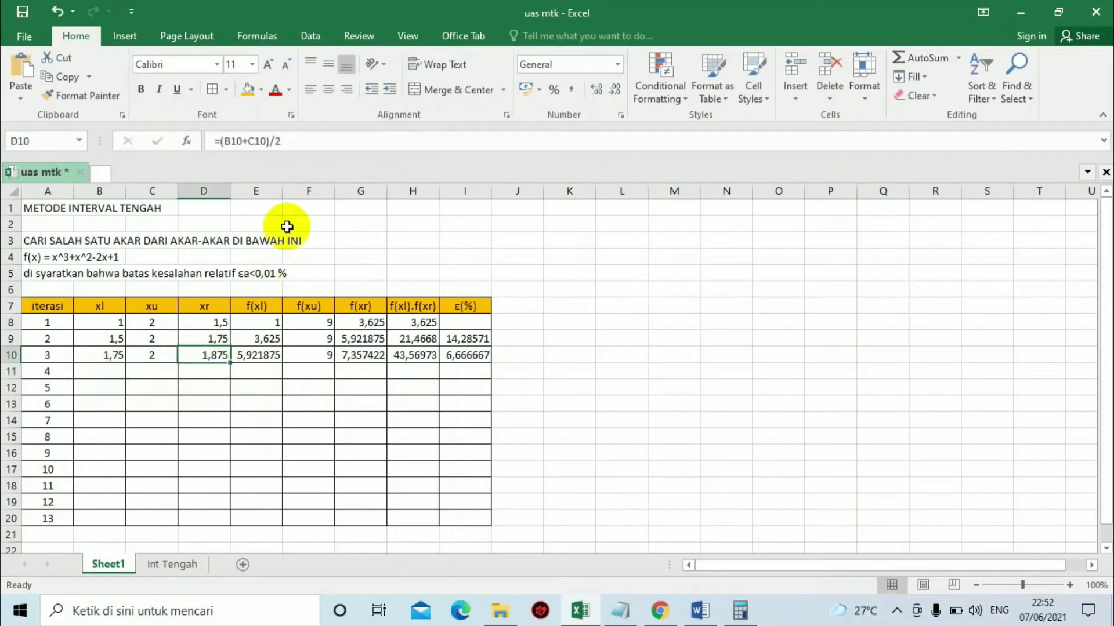
click(99, 370)
text(1,87)
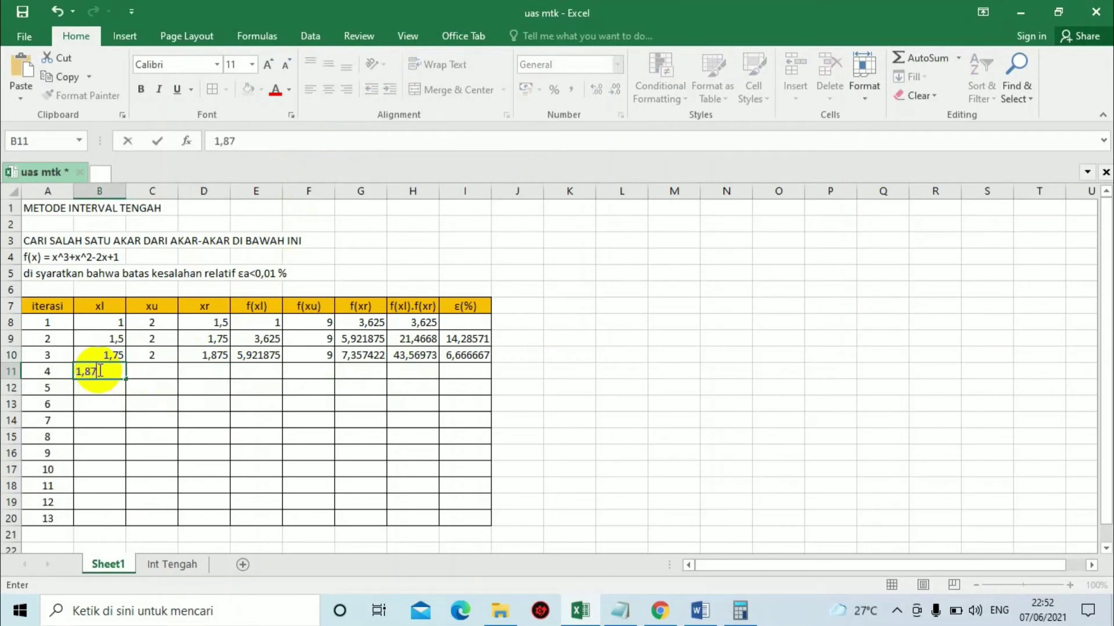
text(5)
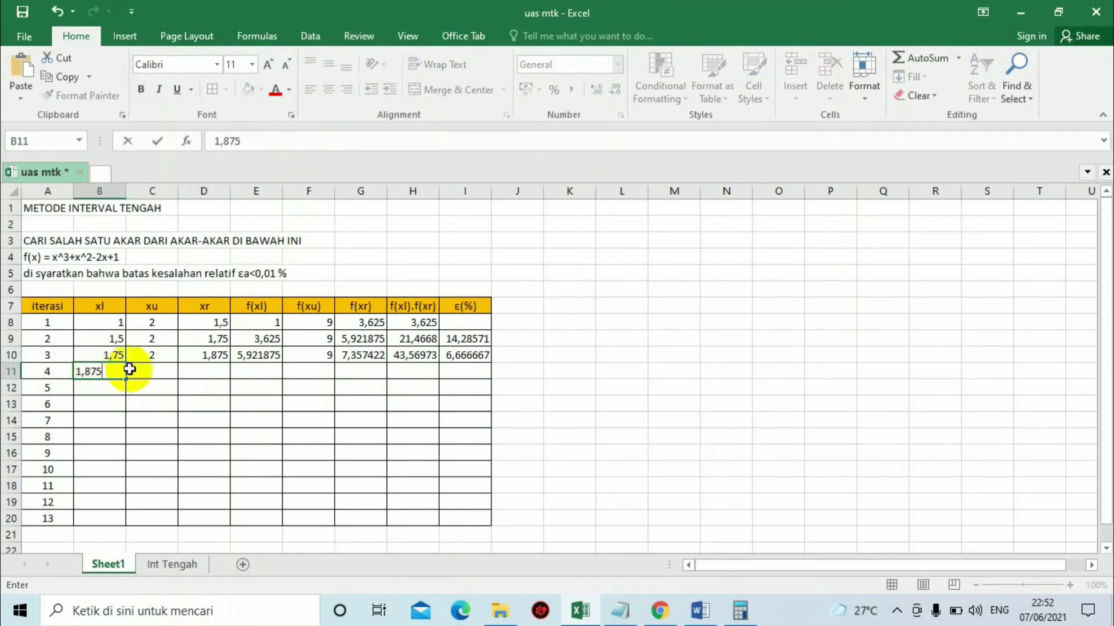
Fill xu from C10 and the xr and f(xl) formulas from D10:E10 down to row 11.
click(158, 371)
click(171, 352)
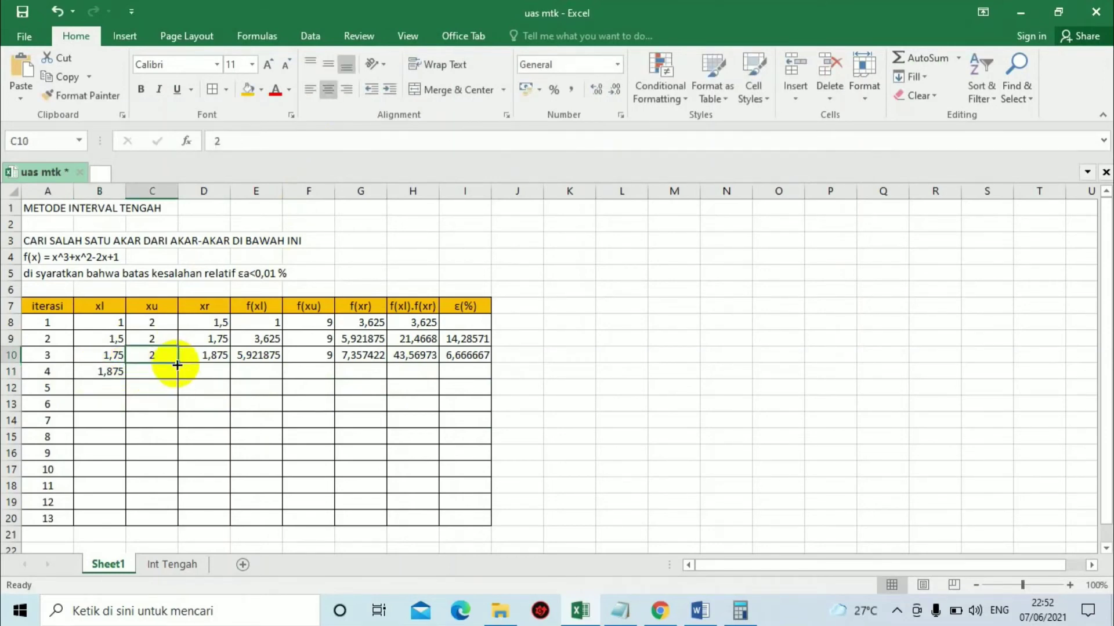
drag(178, 363, 490, 374)
click(219, 374)
click(223, 357)
click(268, 352)
Fill the f(xu), f(xr), f(xl).f(xr) and ε(%) formulas from F10:I10 down to row 11 for iteration 4.
click(316, 356)
click(361, 355)
click(417, 343)
click(424, 357)
click(465, 355)
click(575, 367)
key(Right)
key(Down)
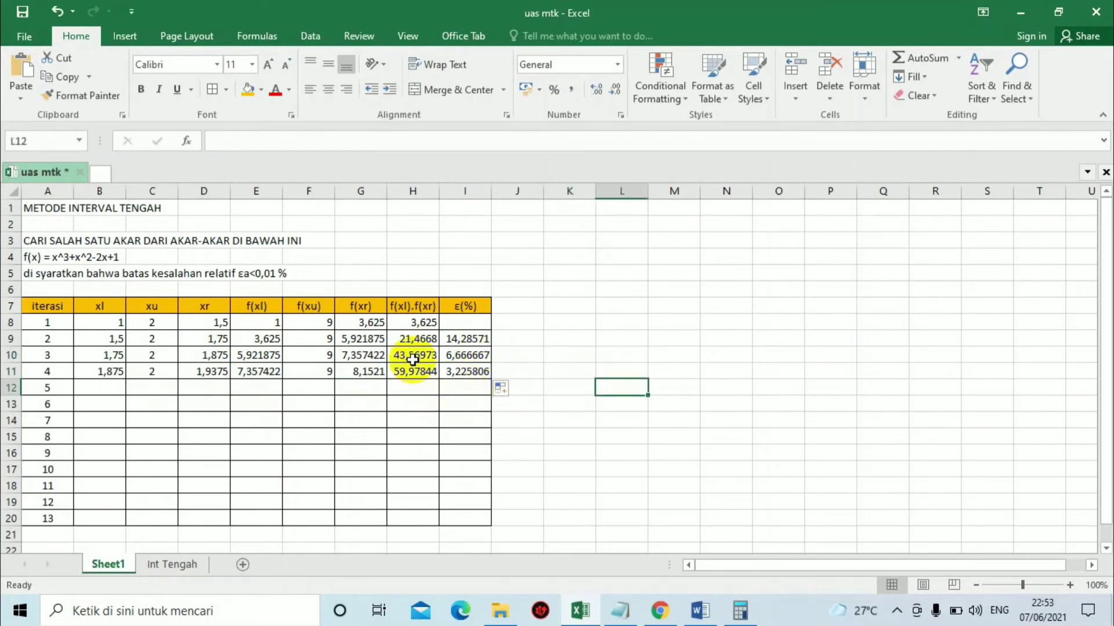
Enter 1,9375 as xl of iteration 5 in B12, and fill xu from C11 down to C12.
click(413, 374)
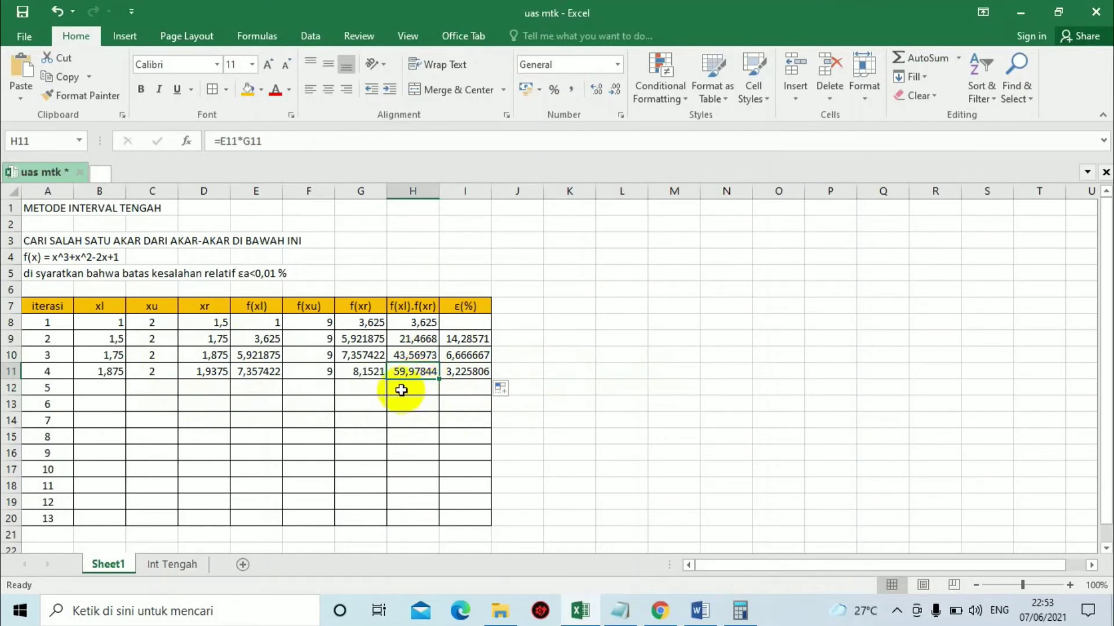
double_click(110, 388)
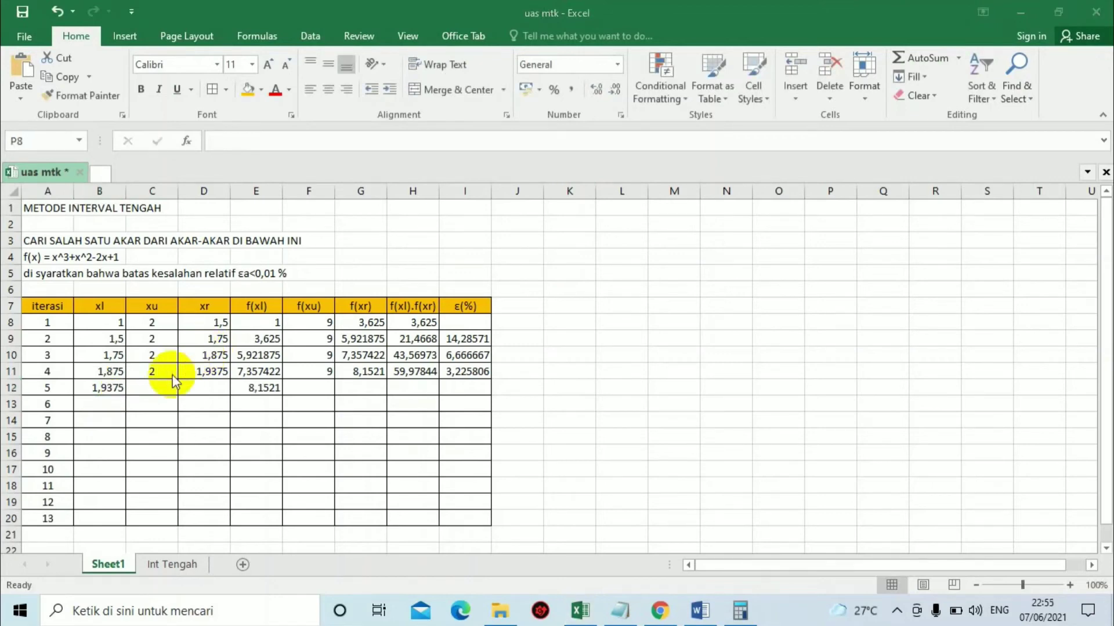
click(153, 370)
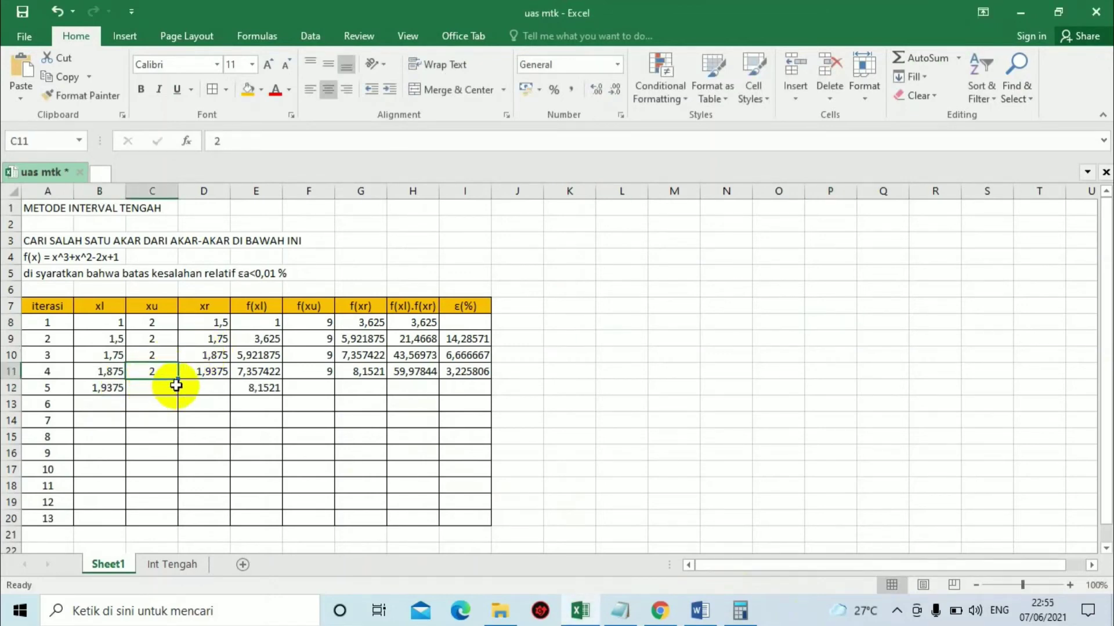
drag(177, 381, 179, 391)
Fill the xr and f(xl) formulas from D11:E11 down to row 12 for iteration 5.
click(215, 386)
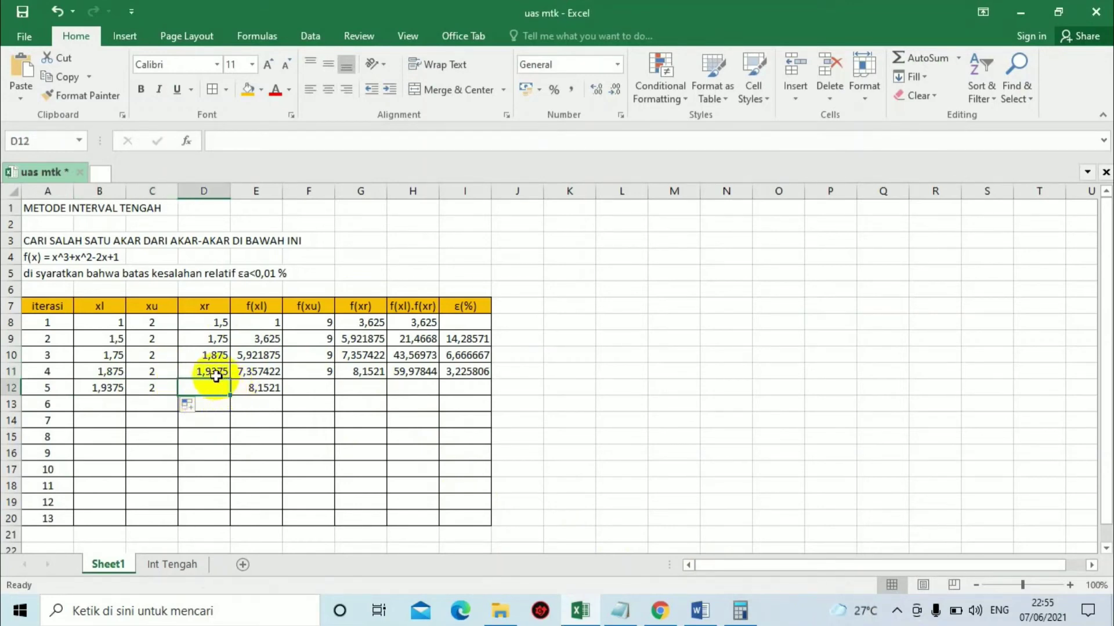
click(216, 376)
drag(230, 380, 233, 390)
click(260, 375)
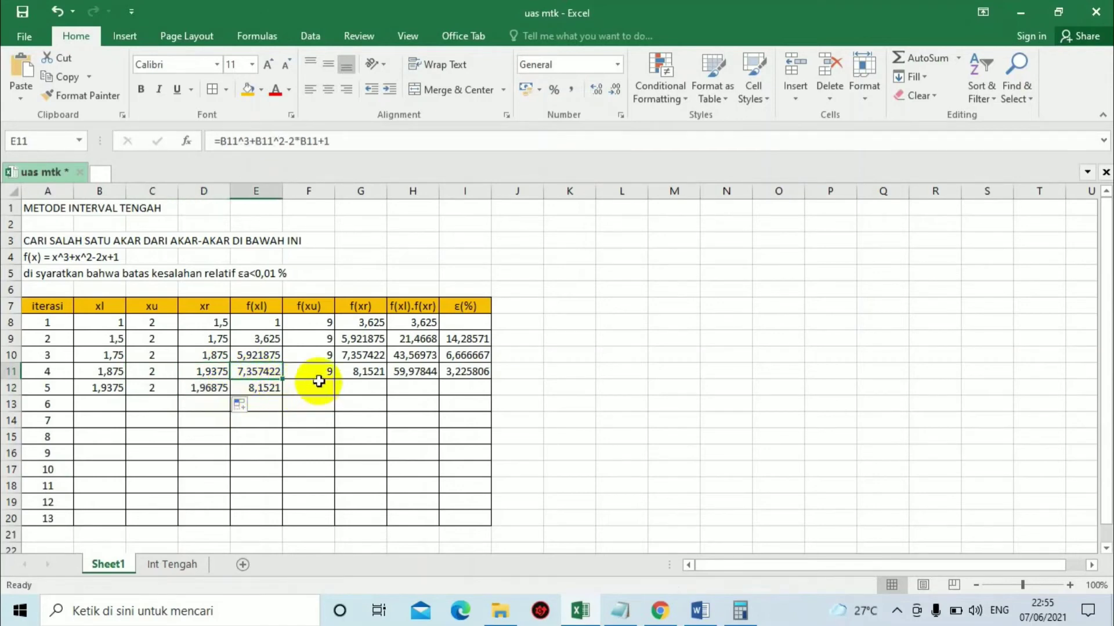
click(320, 377)
click(266, 375)
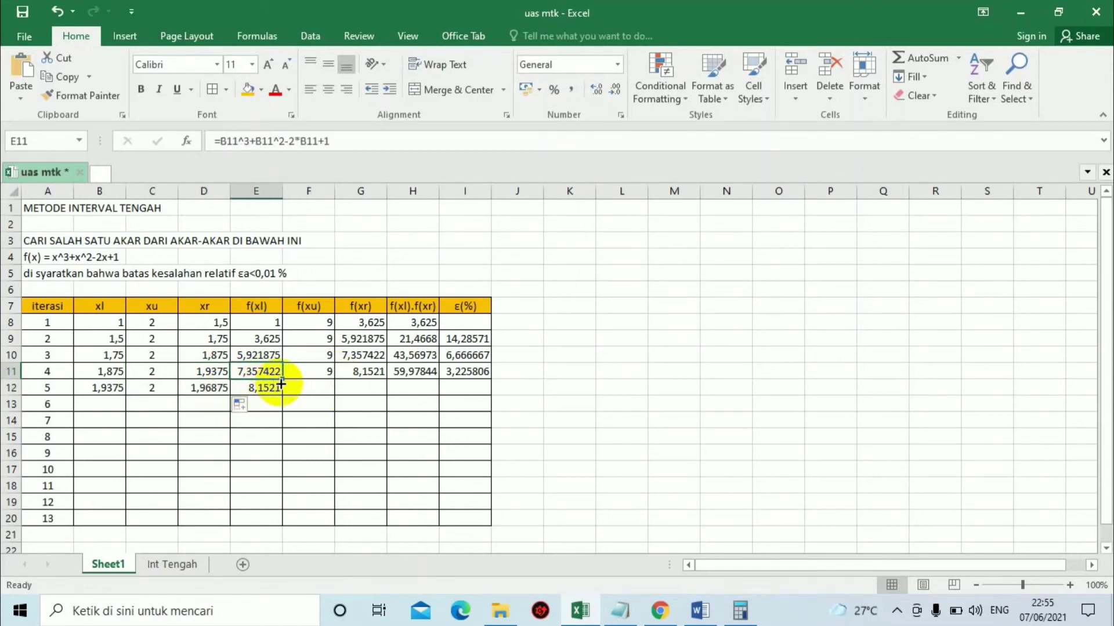
drag(282, 381, 320, 397)
click(315, 400)
Fill the f(xu), f(xr), f(xl).f(xr) and ε(%) formulas from F11:I11 down to row 12.
click(329, 372)
click(363, 372)
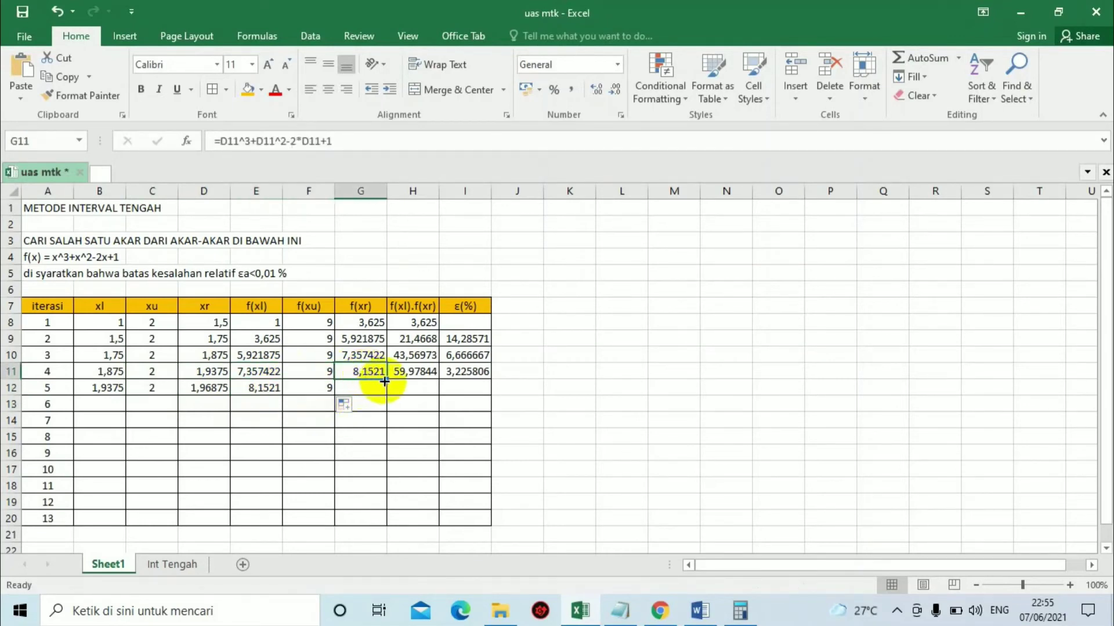
drag(385, 383, 368, 401)
click(422, 372)
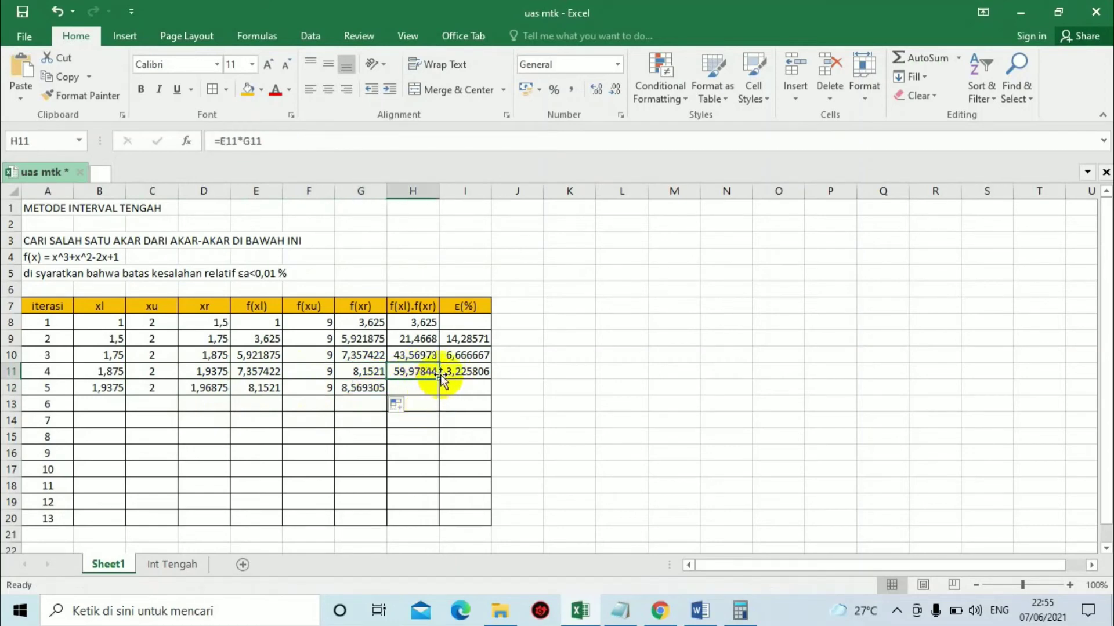
drag(438, 381, 490, 394)
click(479, 368)
click(566, 386)
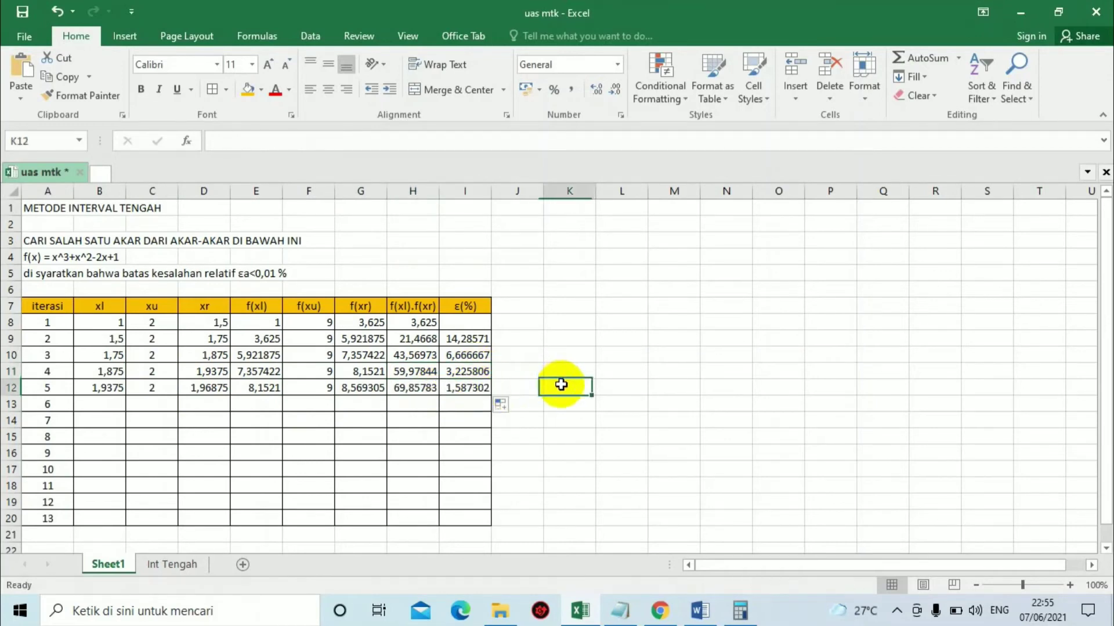
Enter 1,96875 as xl of iteration 6 in B13, and fill xu from C12 down to C13.
click(463, 390)
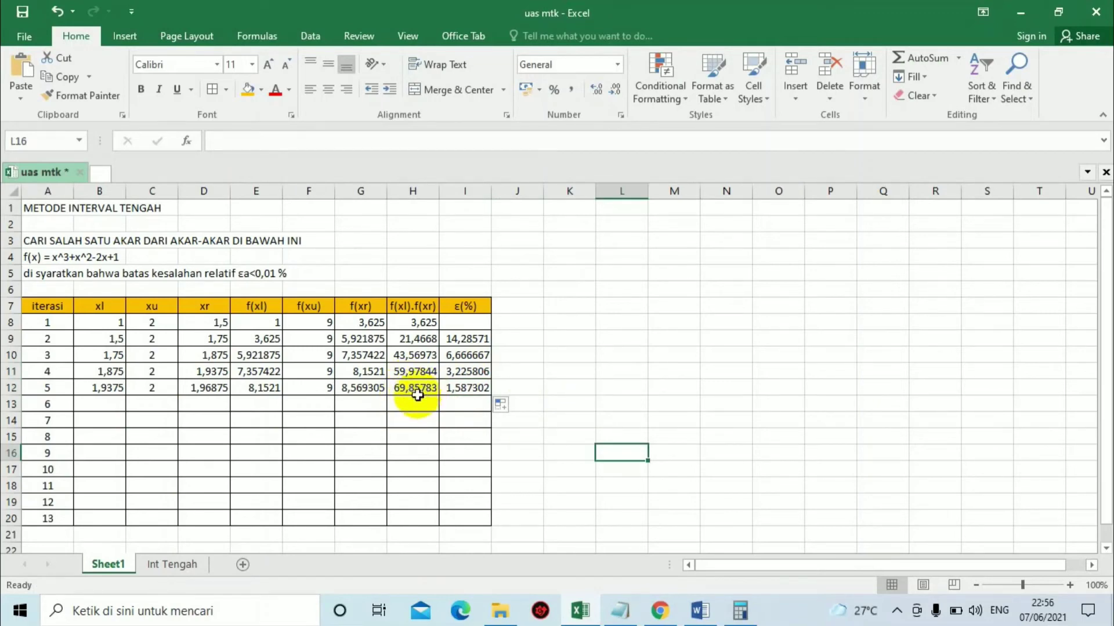
click(119, 400)
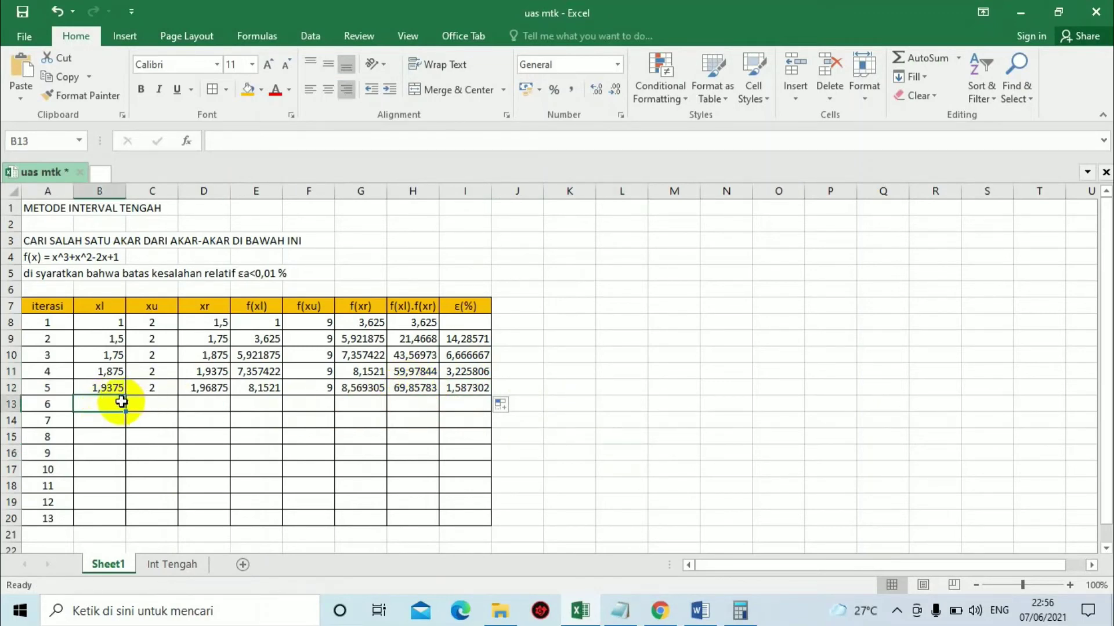
text(1,96)
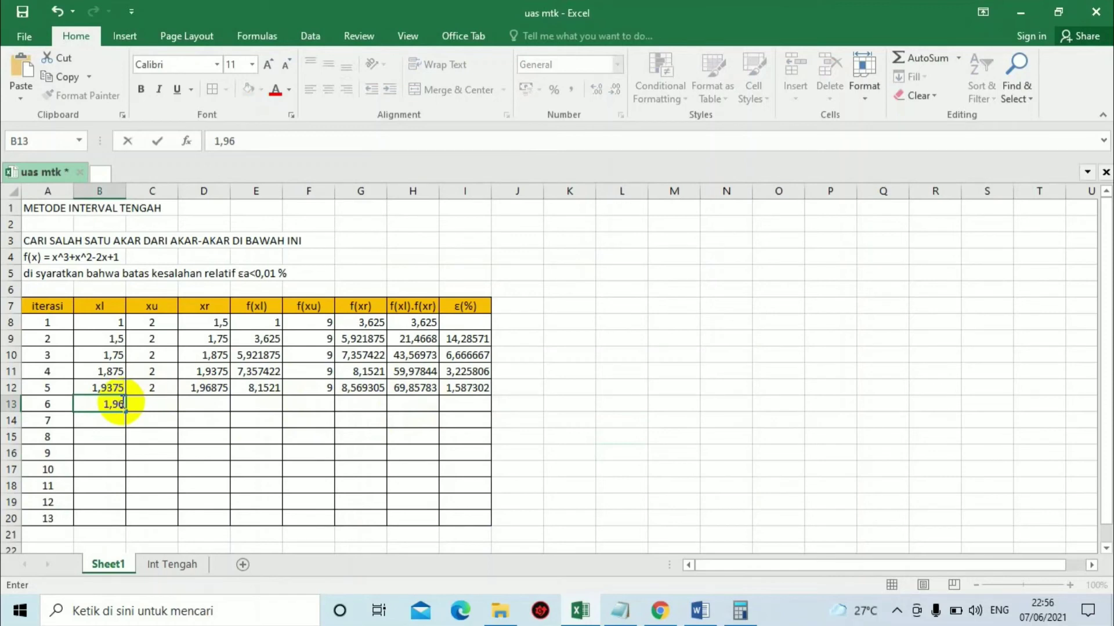
text(875)
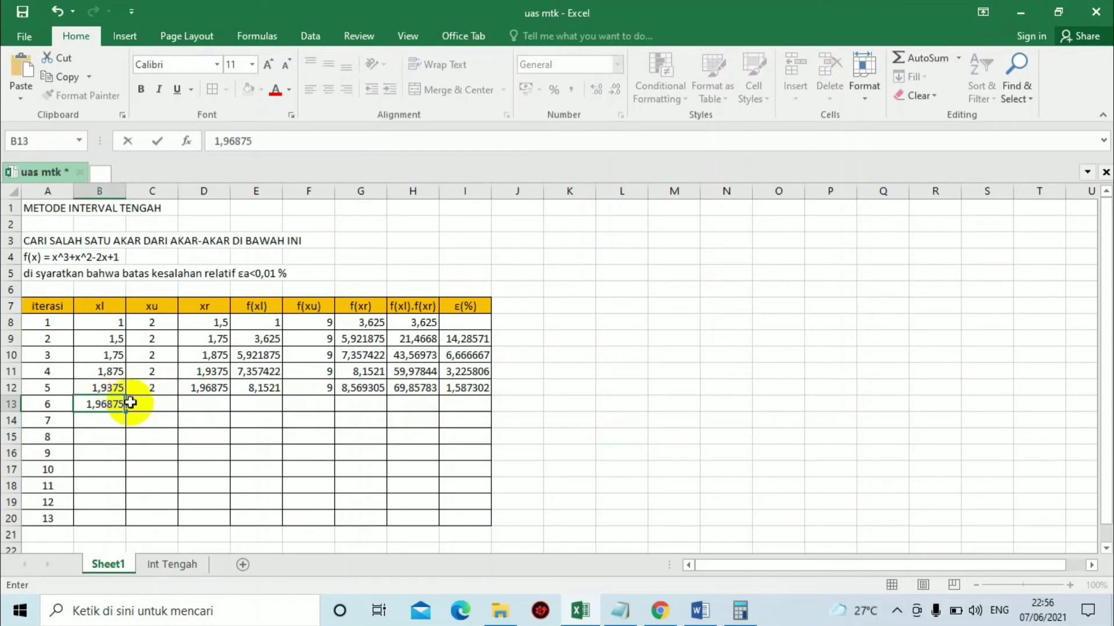
click(149, 387)
drag(180, 397, 232, 413)
Fill the xr formula from D12 and the f(xu) and f(xr) formulas from F12:G12 down to row 13.
click(225, 395)
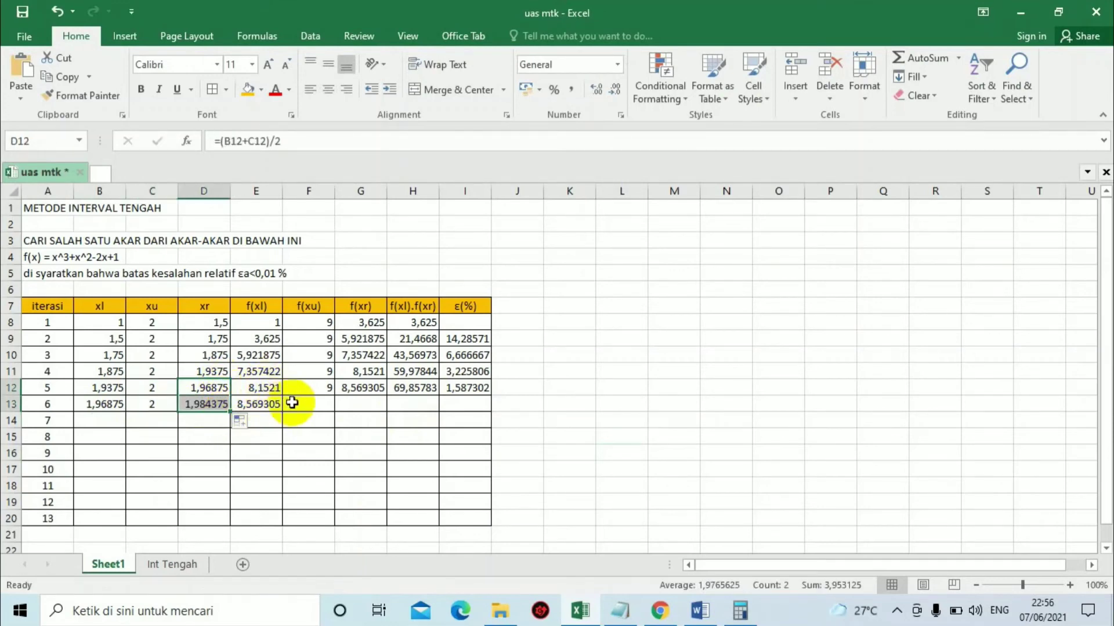
click(301, 389)
drag(335, 395, 388, 409)
click(361, 387)
Fill the f(xl).f(xr) and ε(%) formulas from H12:I12 down to row 13 for iteration 6.
click(425, 392)
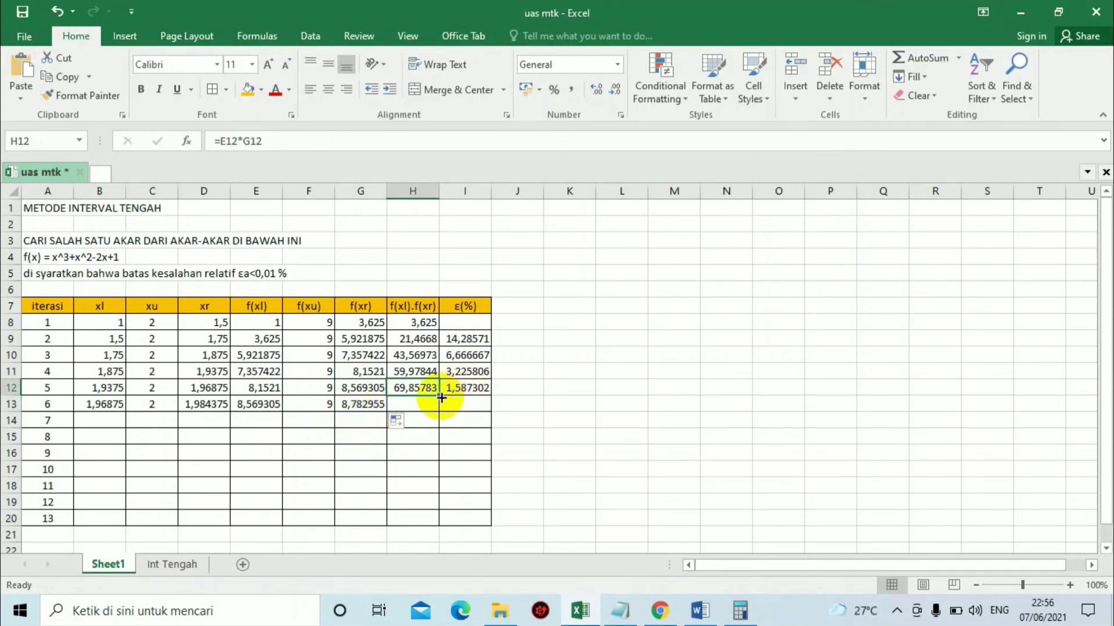
drag(441, 396, 439, 413)
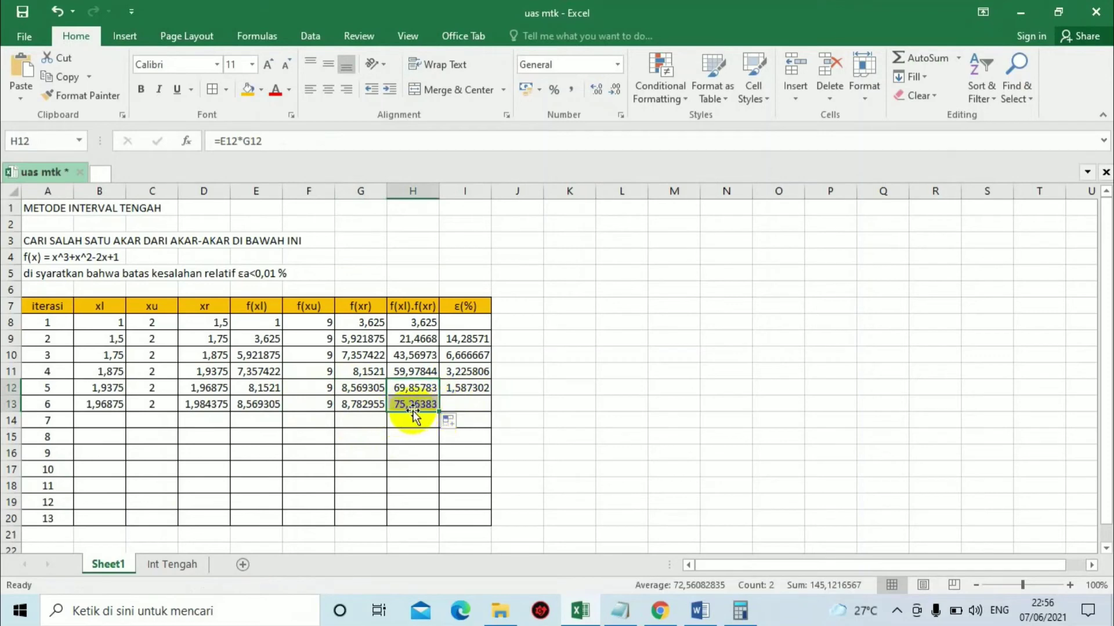
click(468, 387)
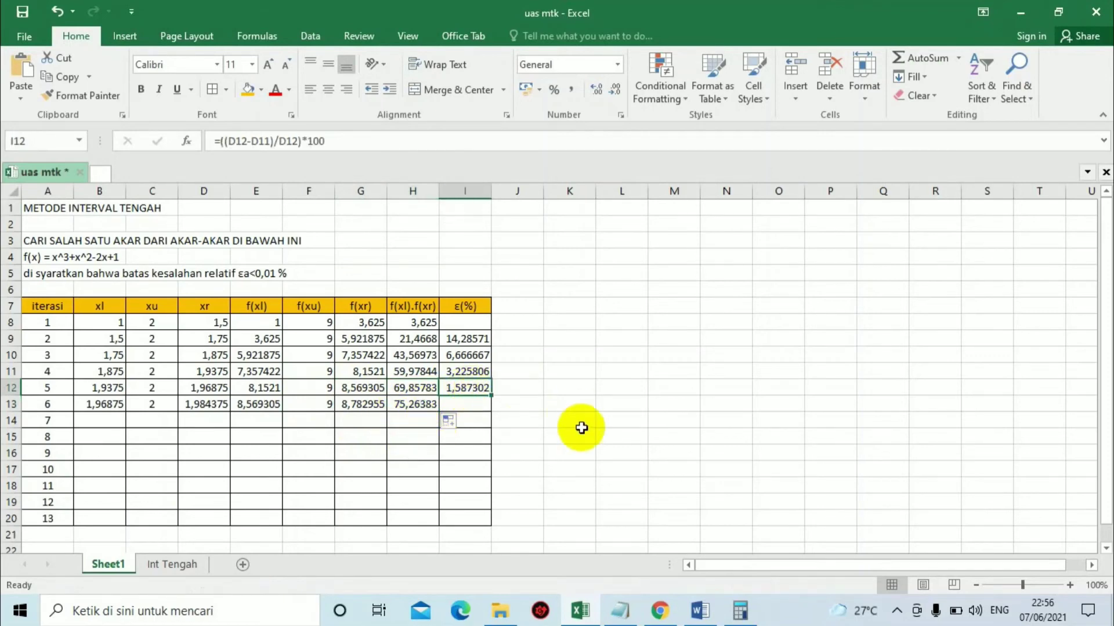
drag(491, 395, 490, 410)
click(597, 405)
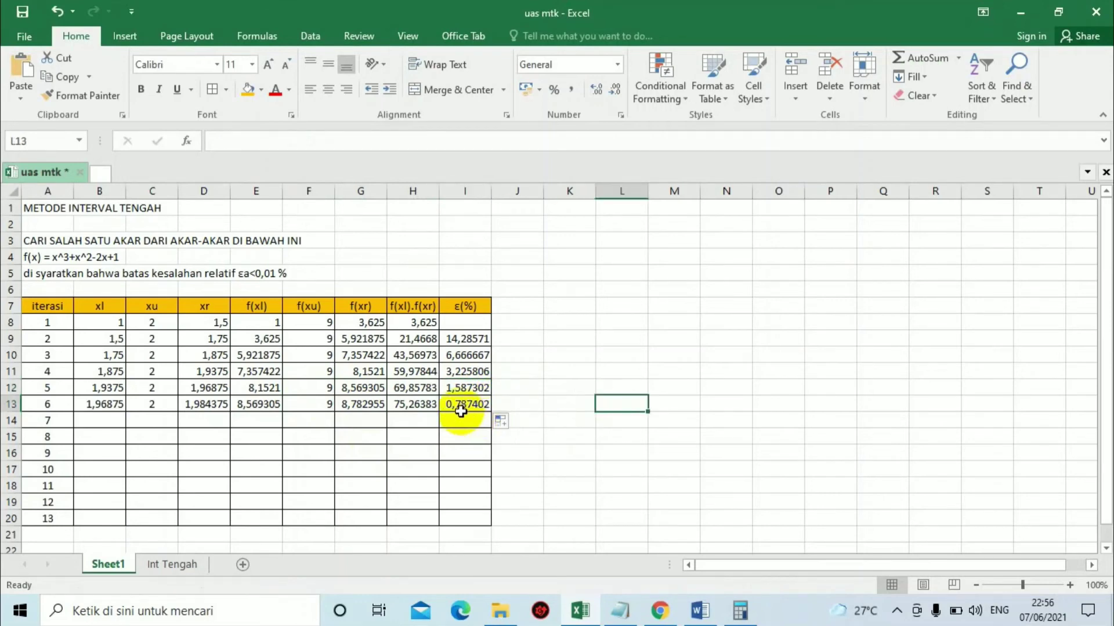
Enter 1,984375 as xl of iteration 7 in B14, and fill xu from C13 down to C14.
click(410, 406)
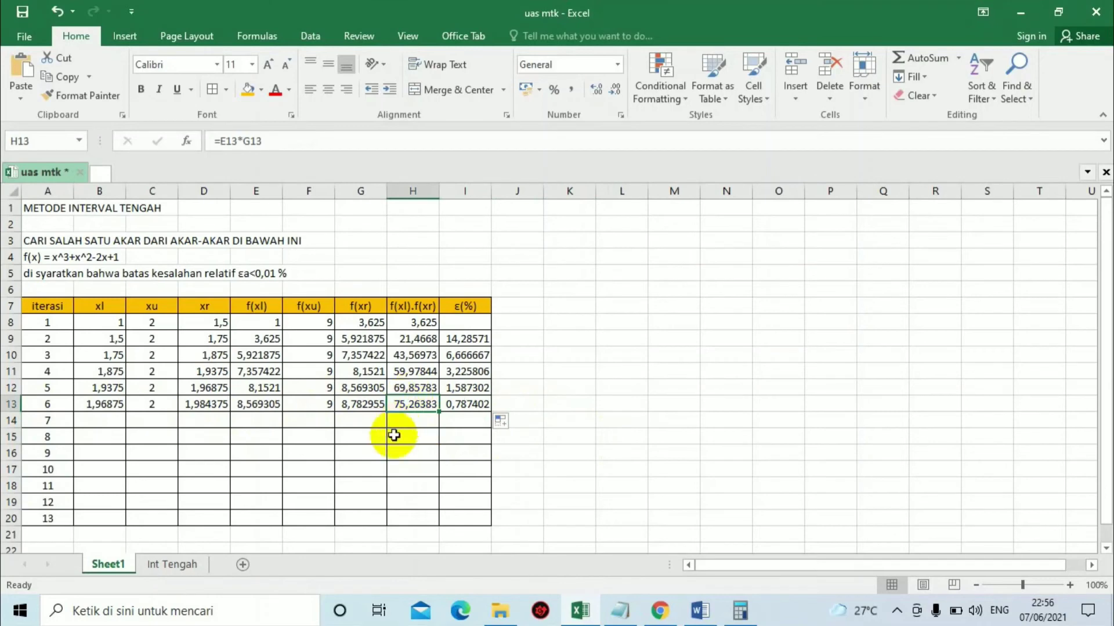
double_click(96, 419)
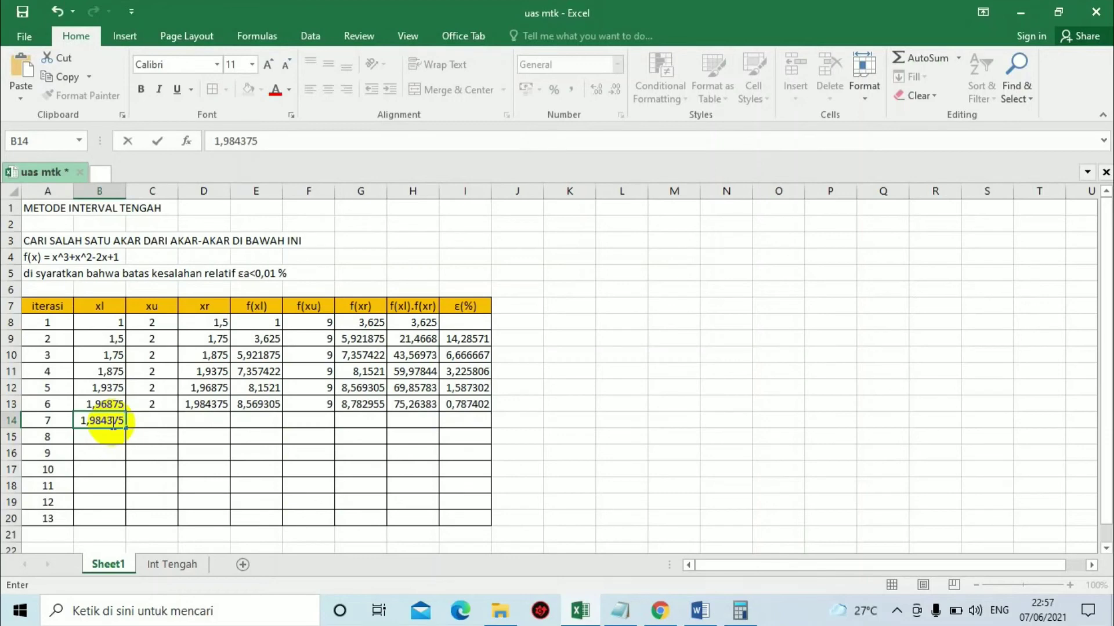
click(156, 404)
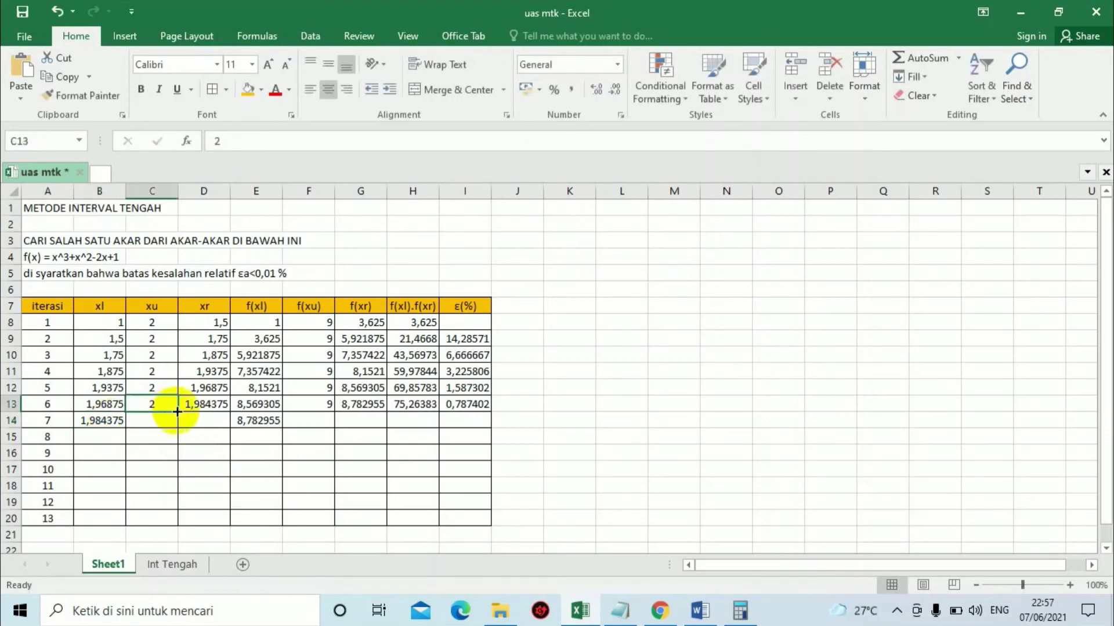
drag(179, 413, 332, 429)
Fill the xr, f(xl) and f(xu) formulas from D13:F13 down to row 14 for iteration 7.
click(225, 406)
click(255, 405)
click(321, 422)
click(325, 402)
click(353, 418)
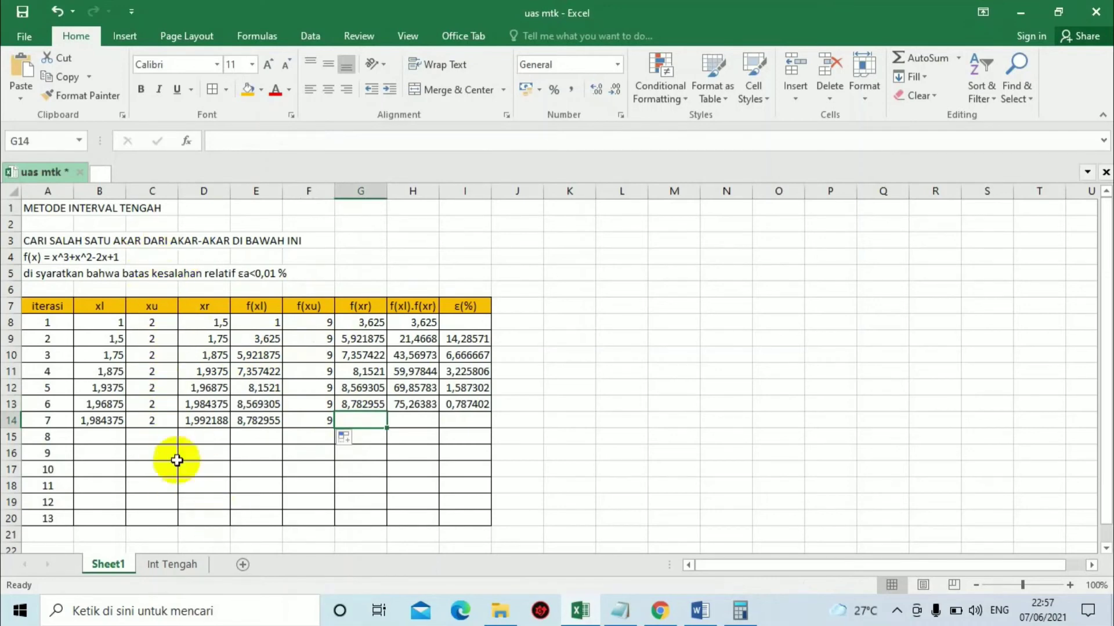
Fill the f(xr), f(xl).f(xr) and ε(%) formulas from G13:I13 down to row 14.
drag(364, 409, 436, 428)
click(423, 406)
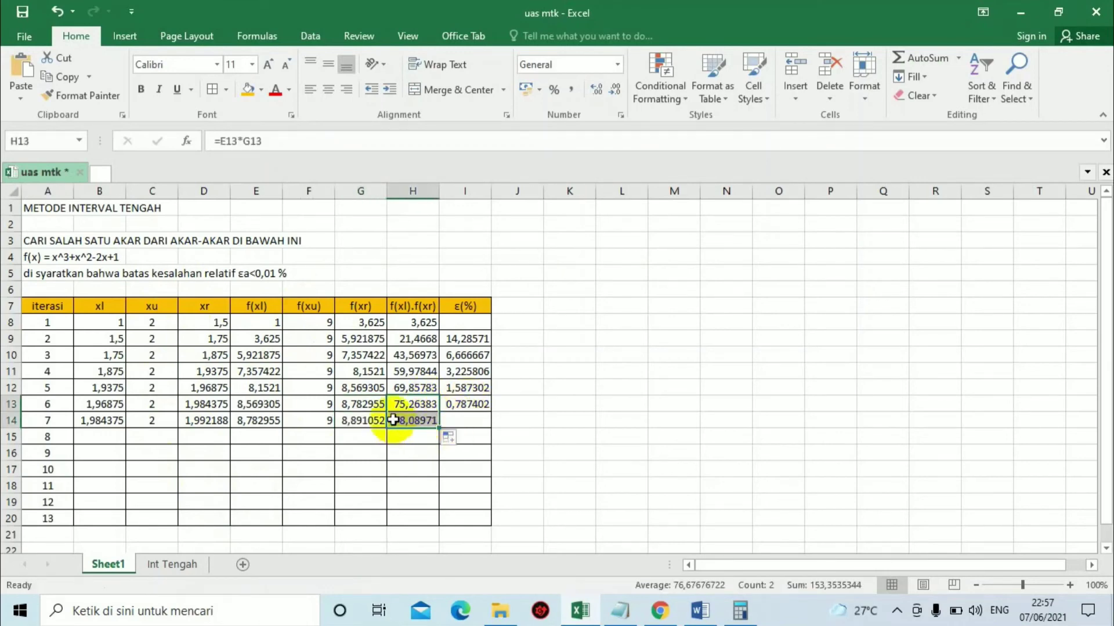
click(337, 411)
click(471, 403)
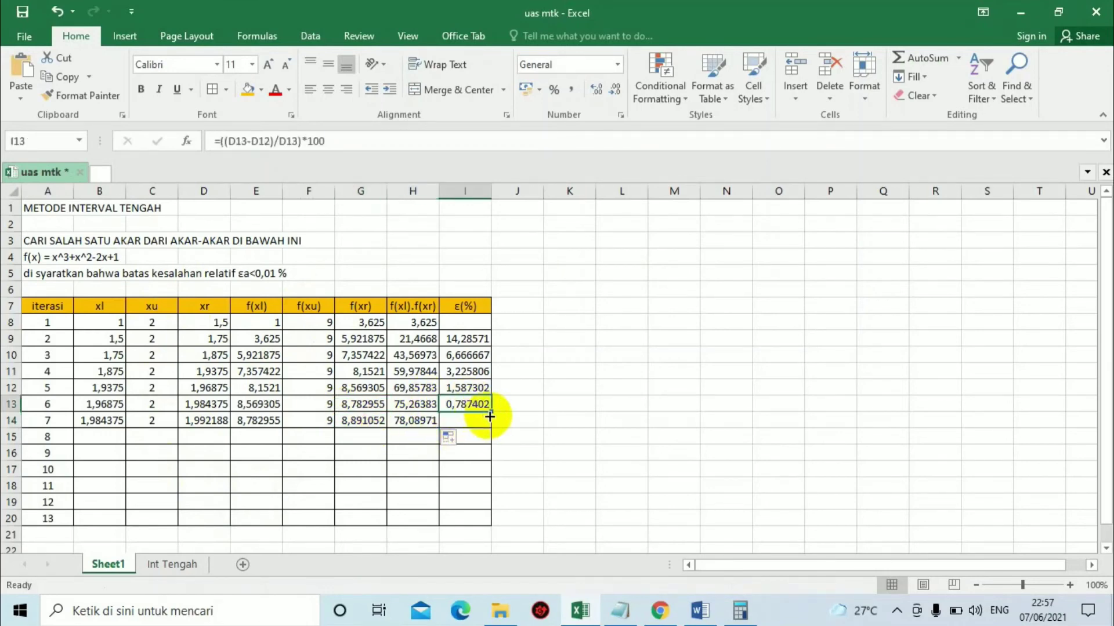
drag(491, 412, 494, 427)
click(530, 425)
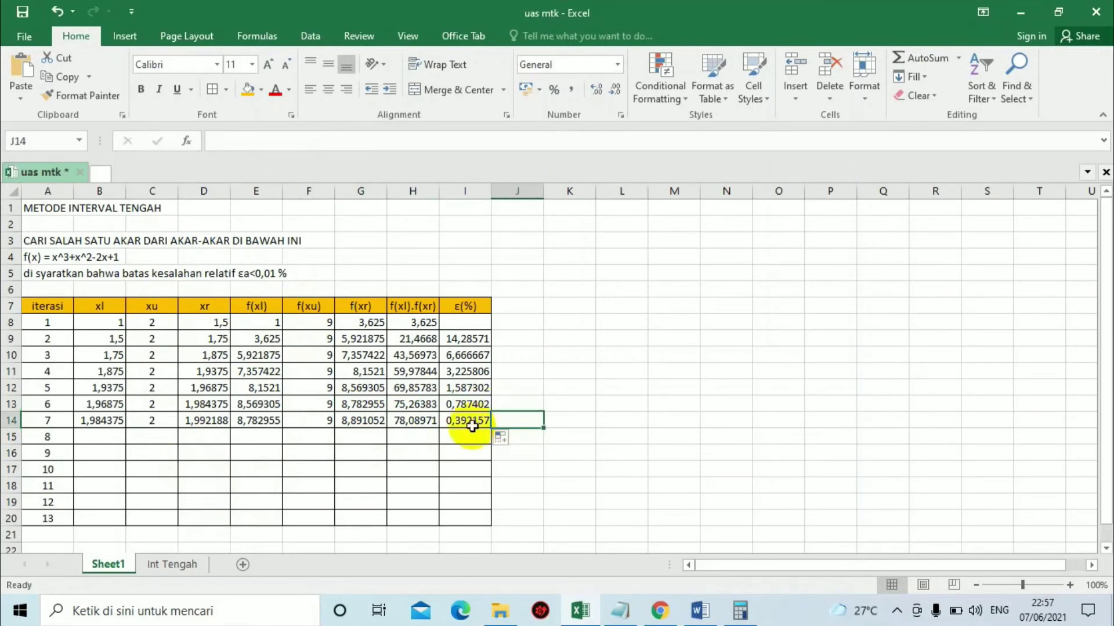
Enter 1,992188 as xl of iteration 8 in B15.
drag(43, 420, 446, 420)
click(548, 418)
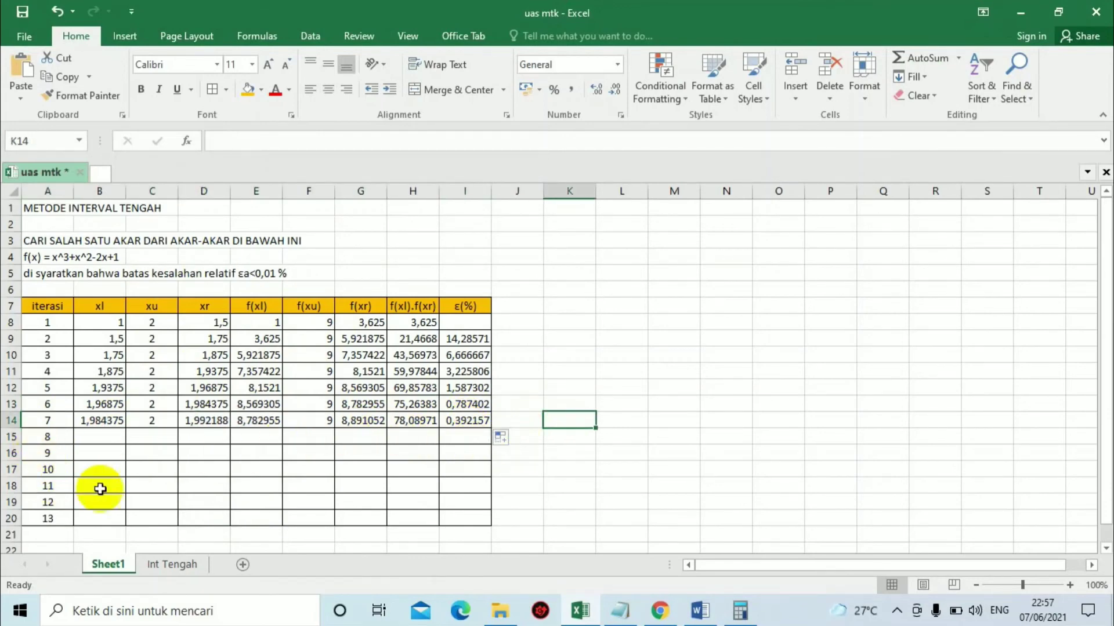
click(107, 423)
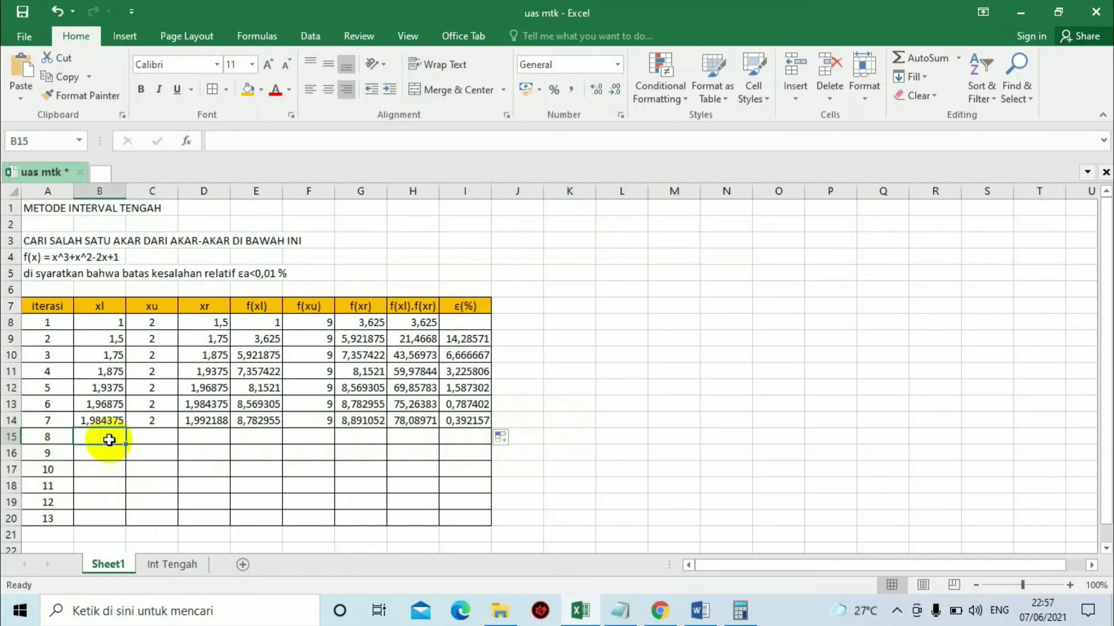
click(415, 422)
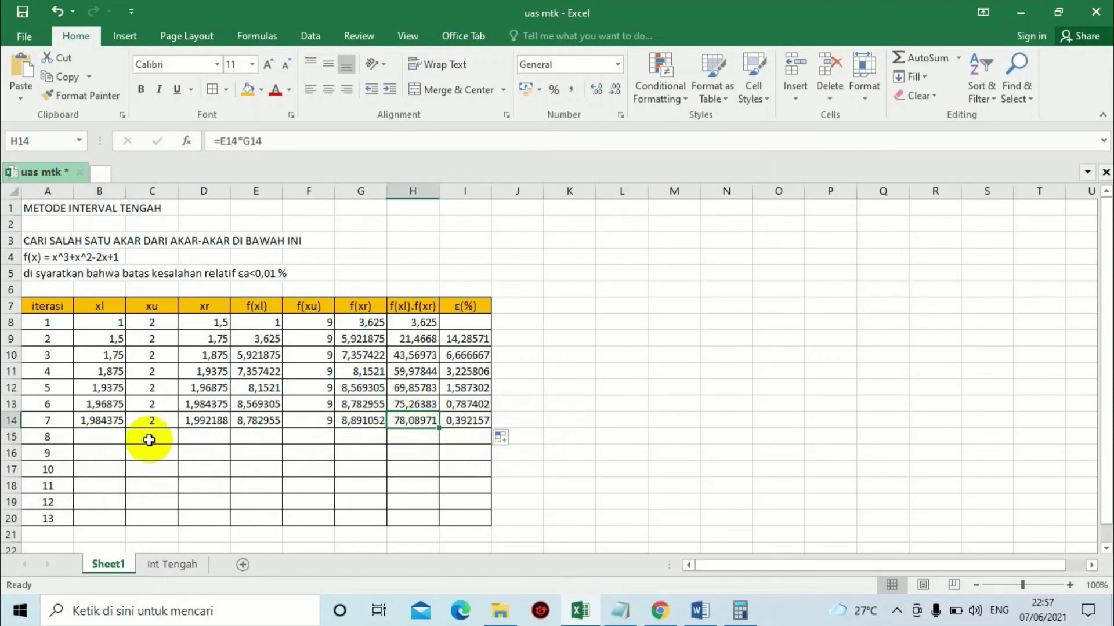
click(94, 422)
double_click(105, 436)
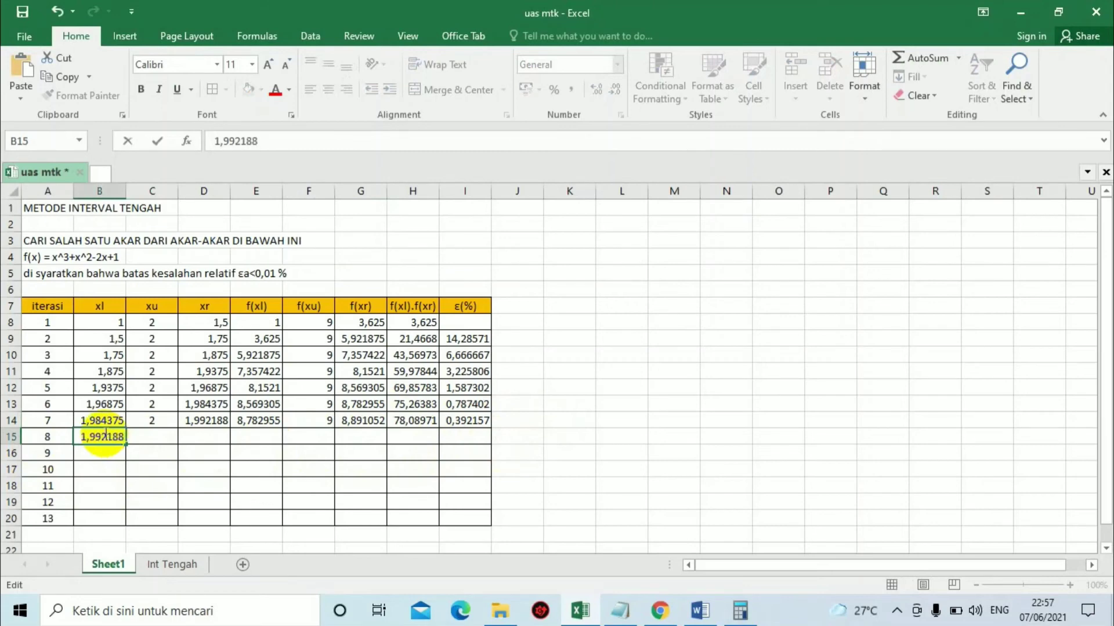
click(193, 424)
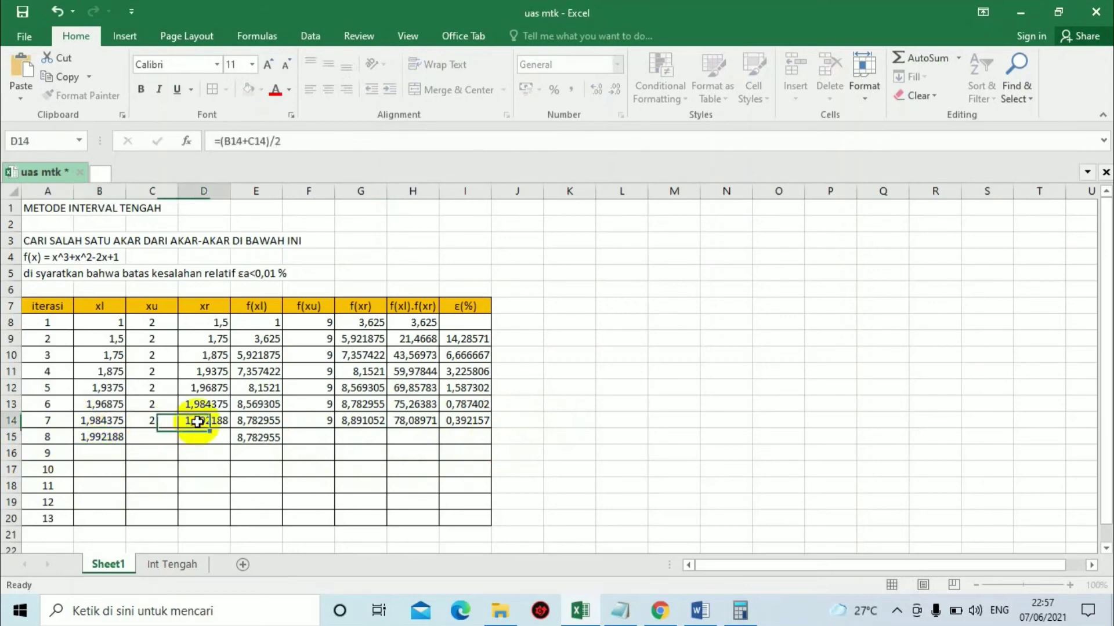
Fill the xu value and xr formula from C14:D14 down to row 15 for iteration 8.
click(151, 437)
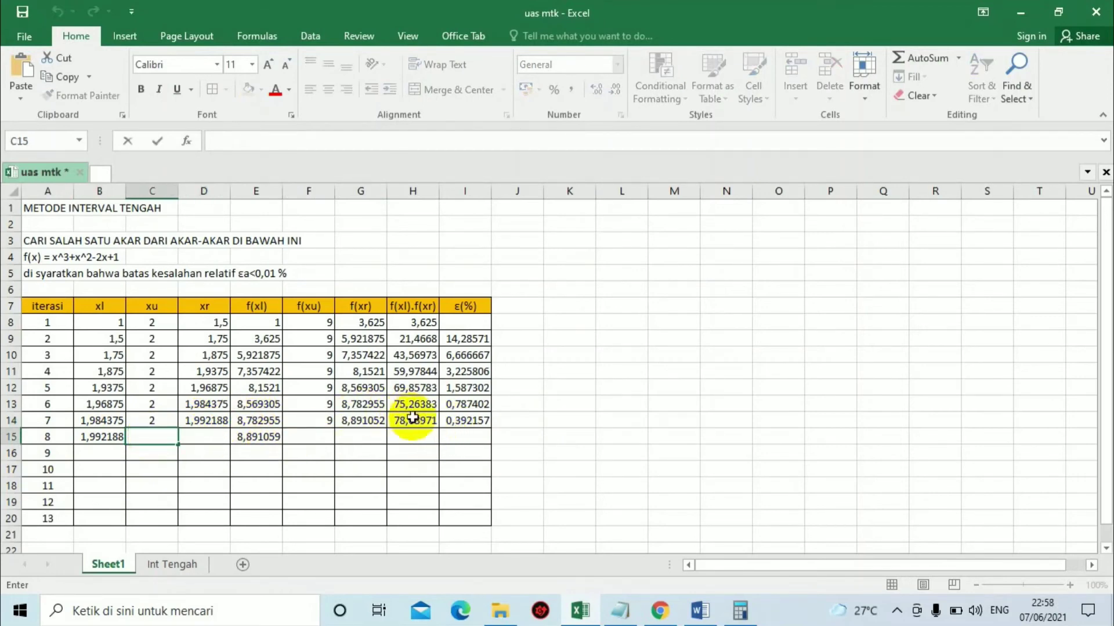
click(161, 421)
drag(181, 430, 235, 444)
click(203, 421)
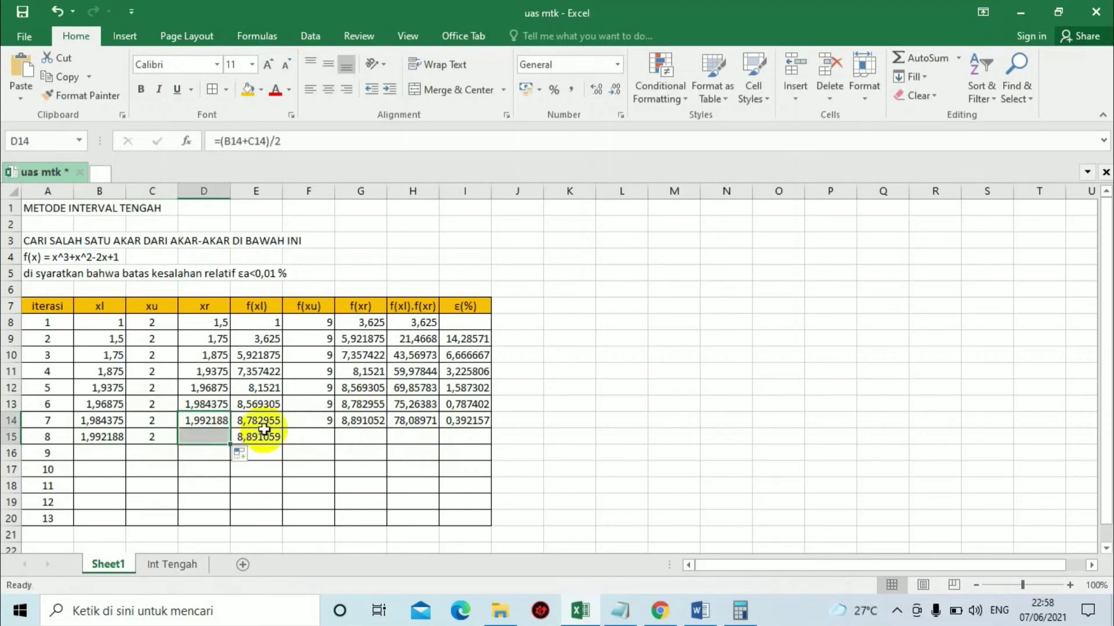
Fill the f(xu), f(xr) and f(xl).f(xr) formulas from F14:H14 down to row 15.
click(323, 423)
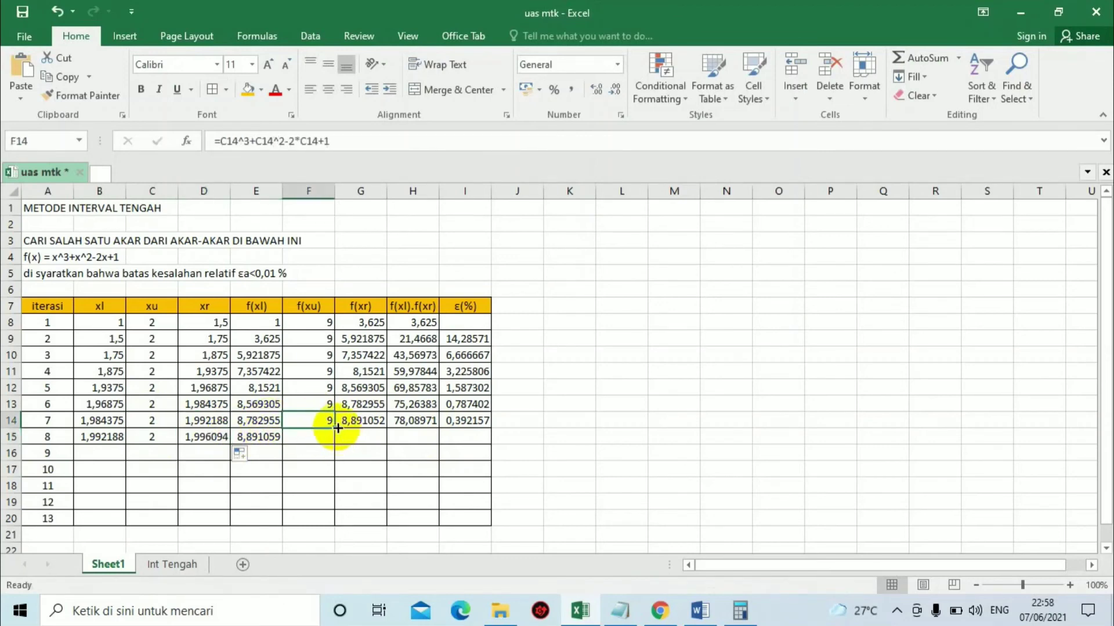
drag(337, 428, 429, 444)
click(357, 421)
click(419, 422)
Fill the ε(%) formula from I14 down to I15 for iteration 8.
click(467, 422)
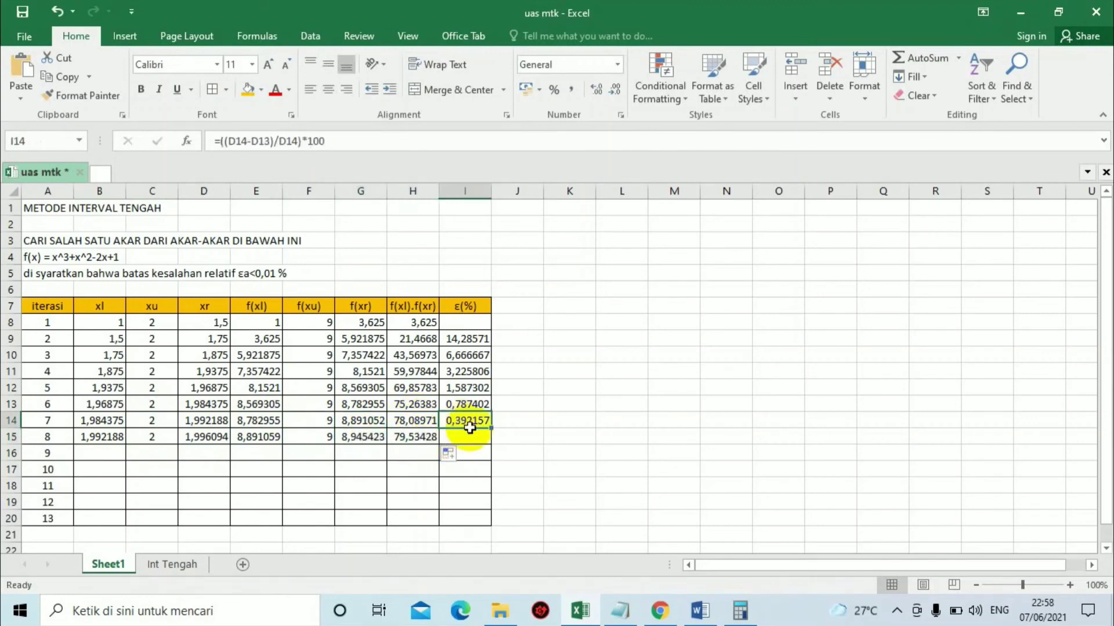
click(425, 447)
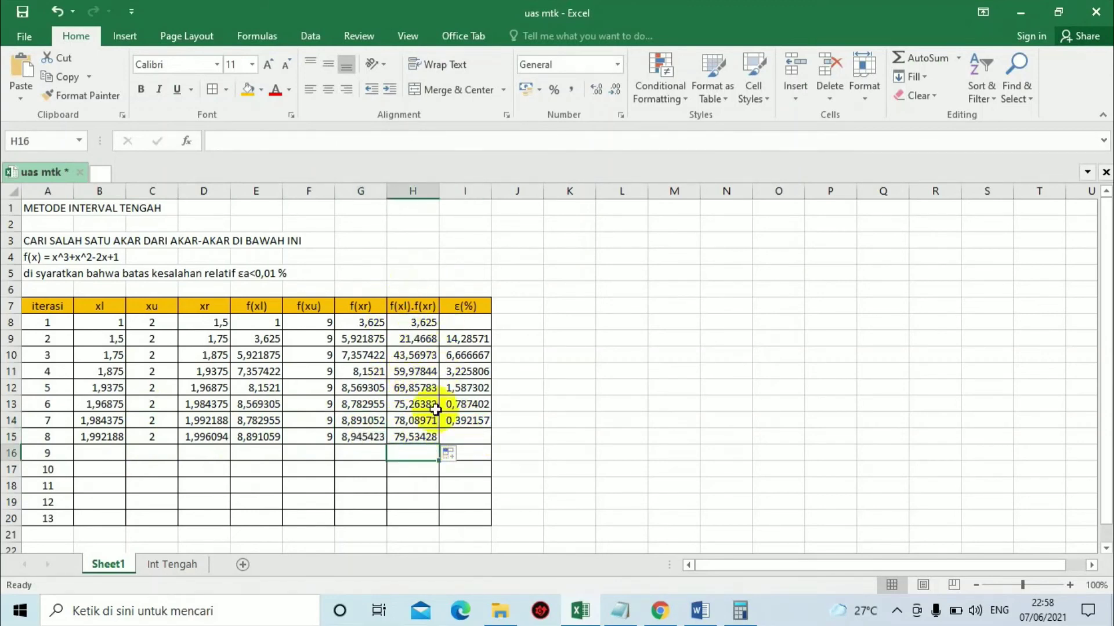
click(419, 442)
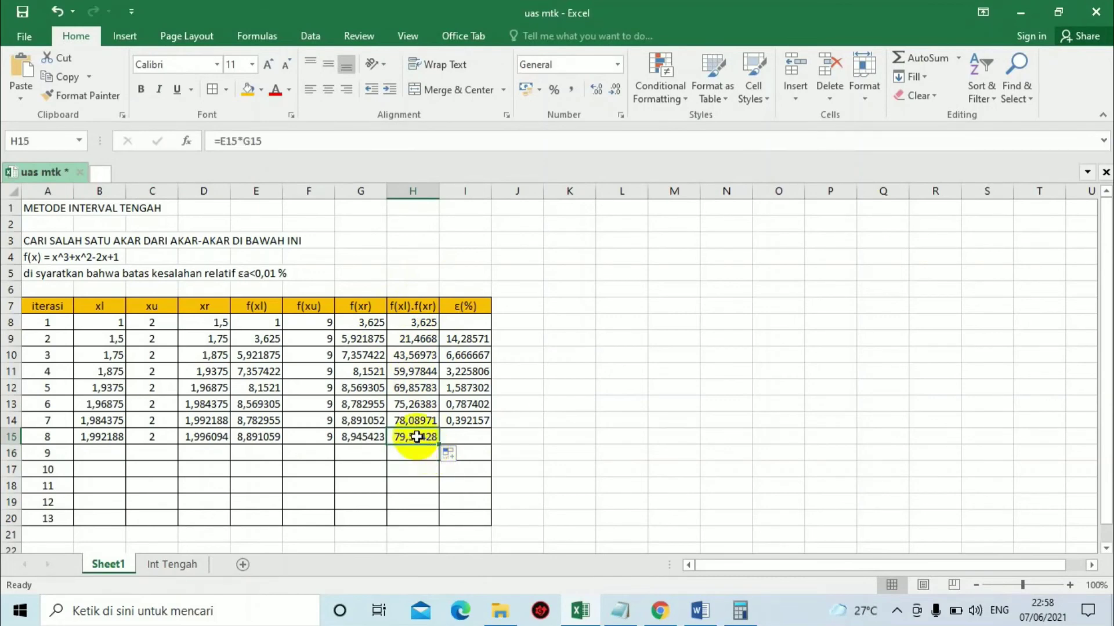
click(475, 418)
drag(492, 426, 502, 438)
click(523, 437)
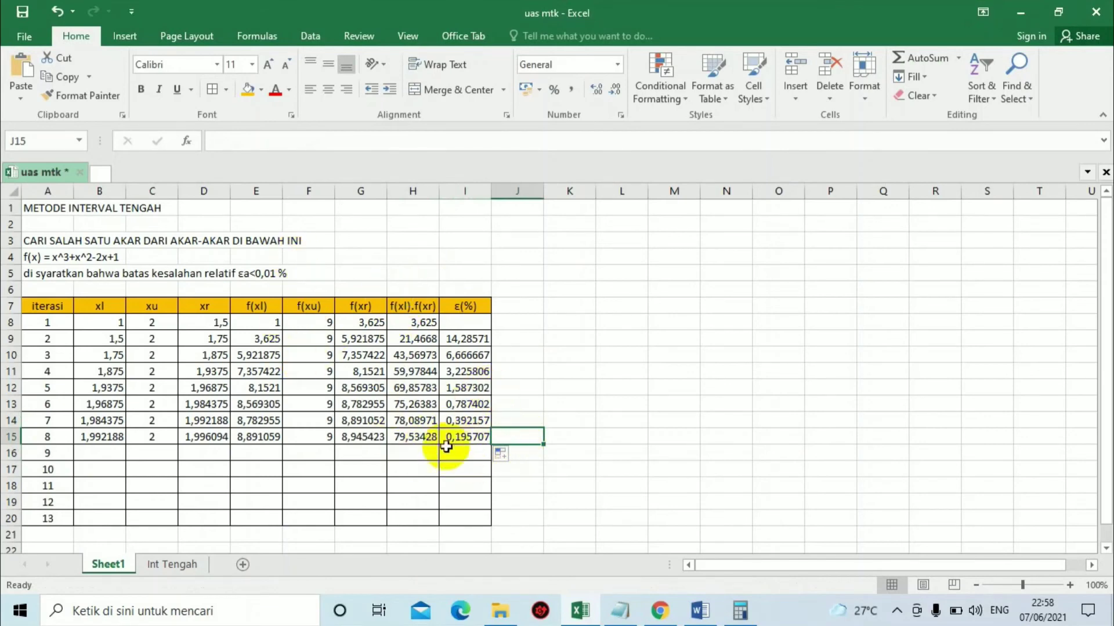
click(637, 385)
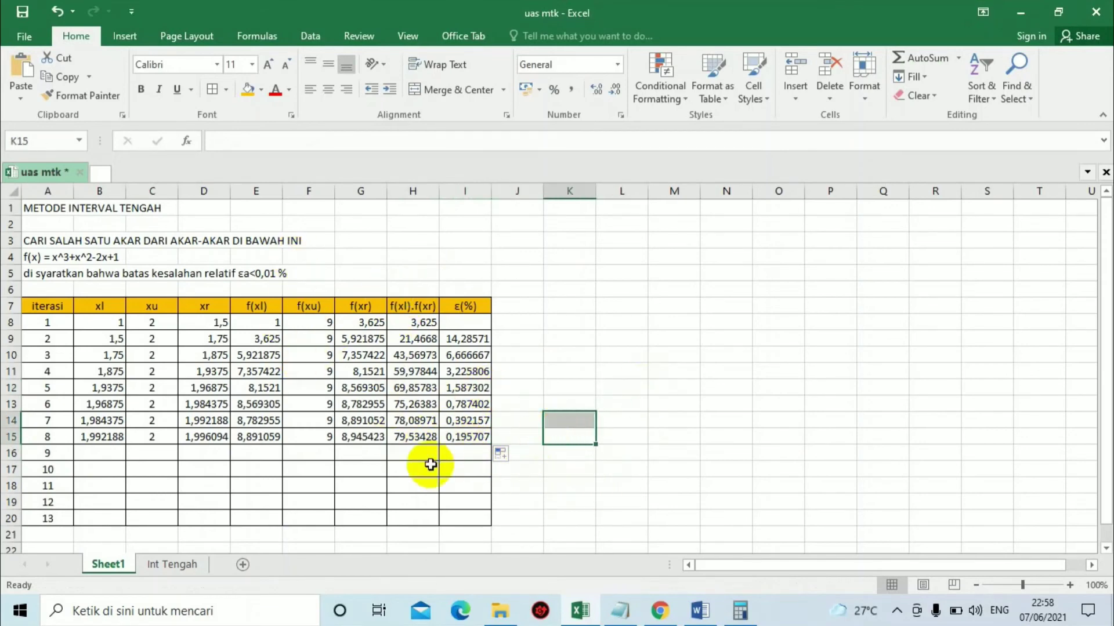
Enter 1,996094 as xl of iteration 9 in B16, and fill xu from C15 down to C16.
click(109, 451)
double_click(108, 451)
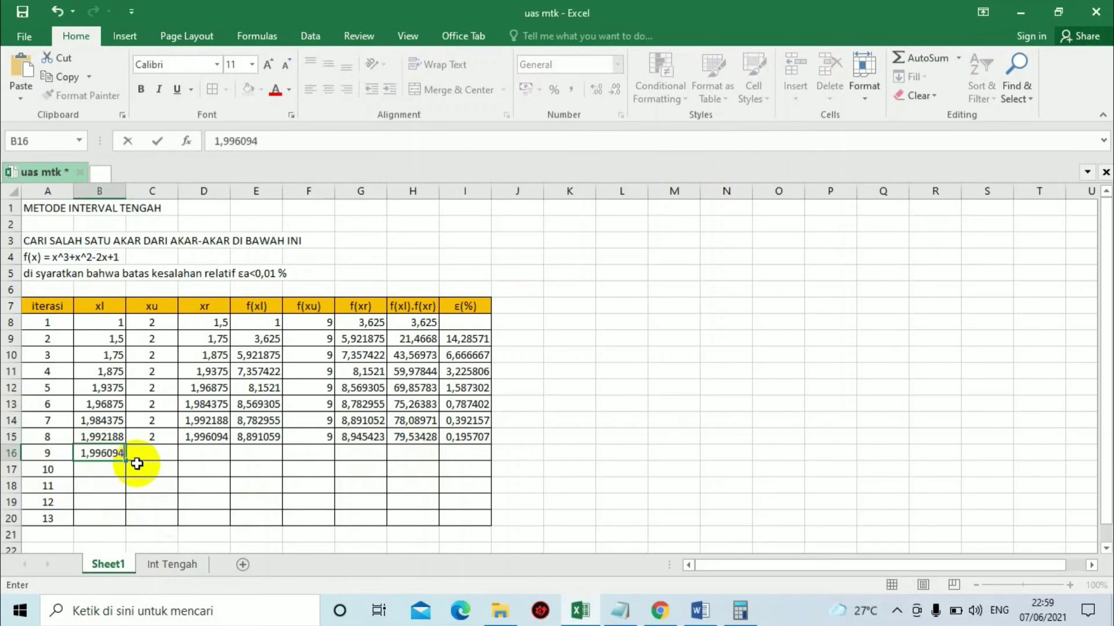
click(151, 450)
click(162, 440)
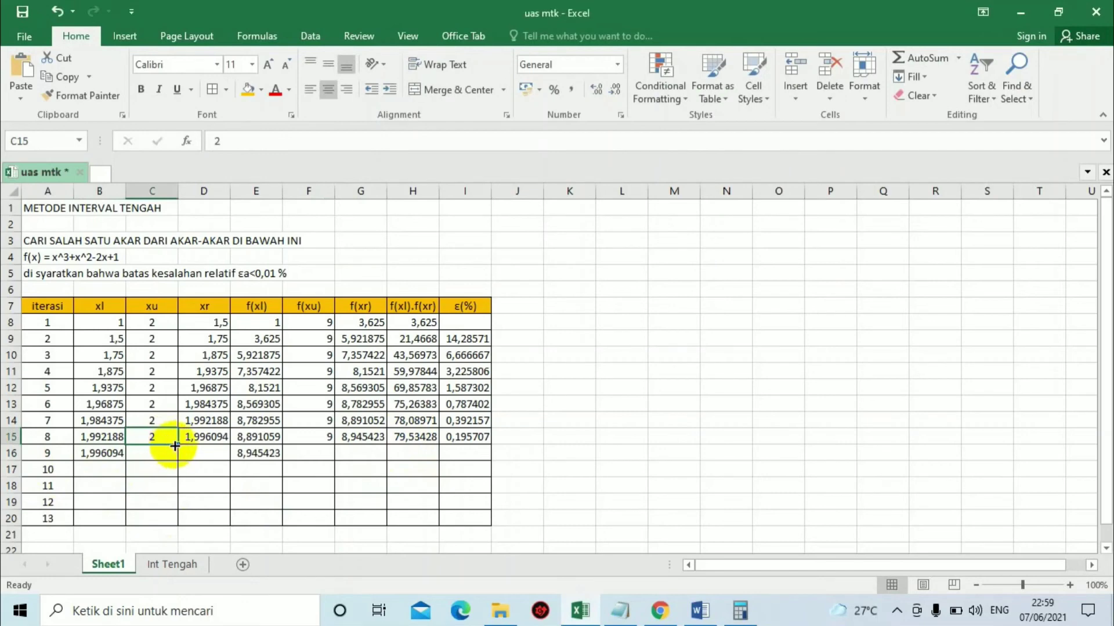
drag(176, 442, 436, 457)
Fill the xr, f(xl), f(xu), f(xr) and f(xl).f(xr) formulas from D15:H15 down to row 16.
click(216, 439)
click(277, 440)
click(325, 439)
click(377, 442)
click(430, 446)
click(406, 455)
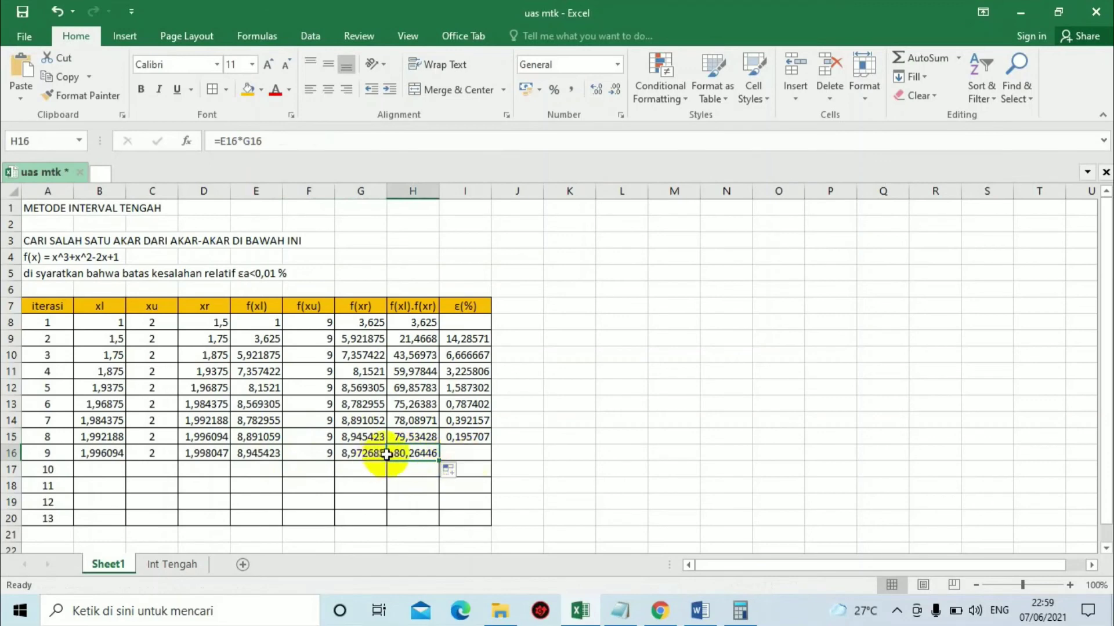
Fill the ε(%) formula from I15 down to I16 for iteration 9.
click(456, 435)
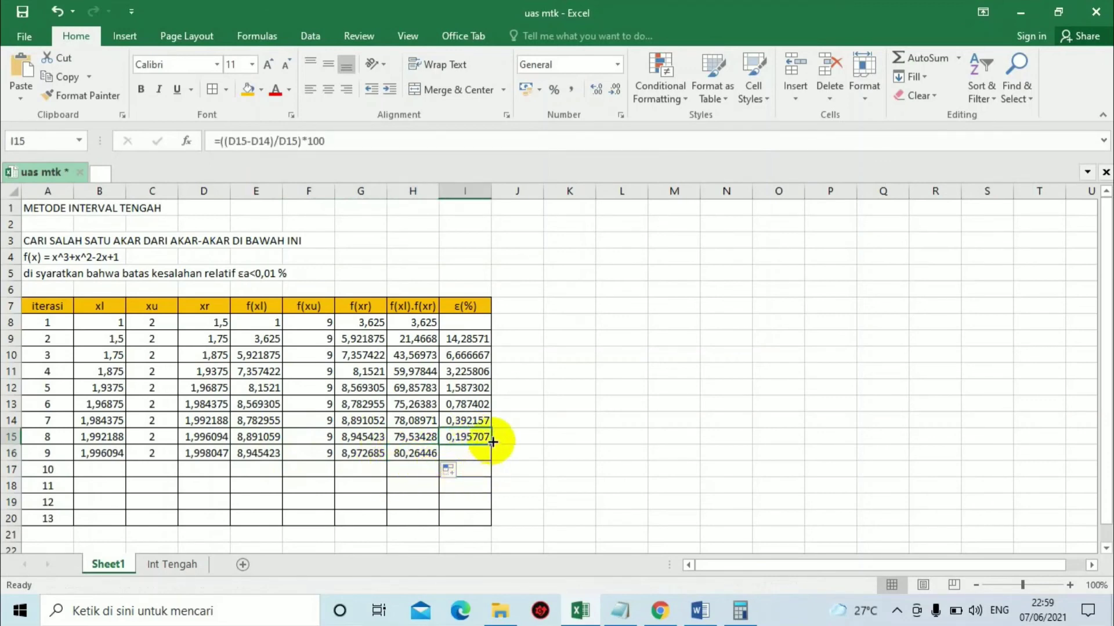
drag(492, 441, 497, 459)
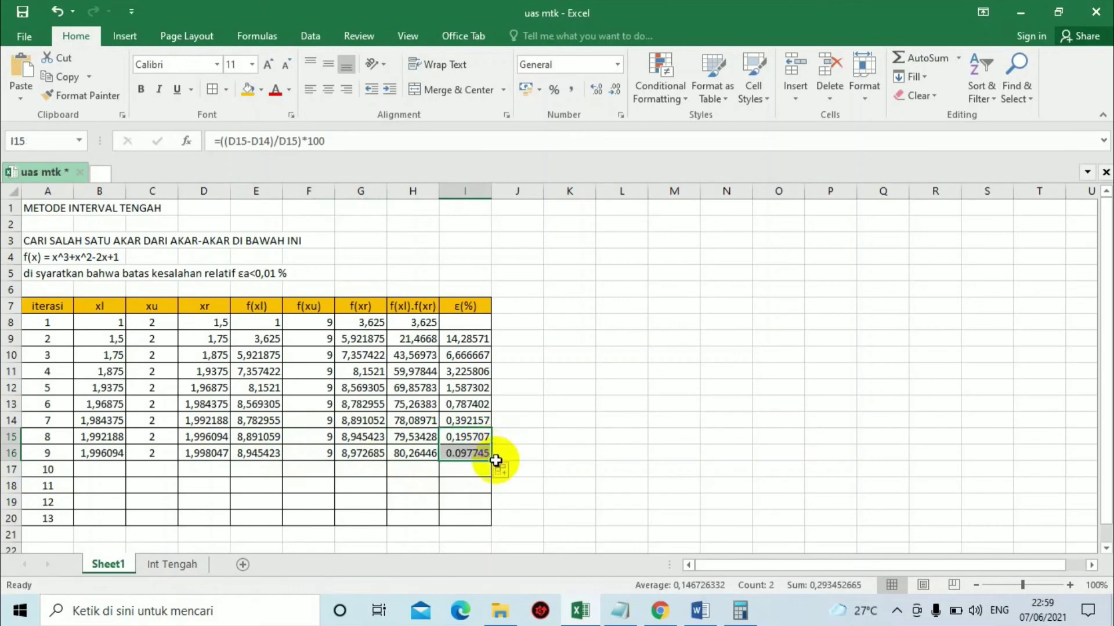
click(599, 455)
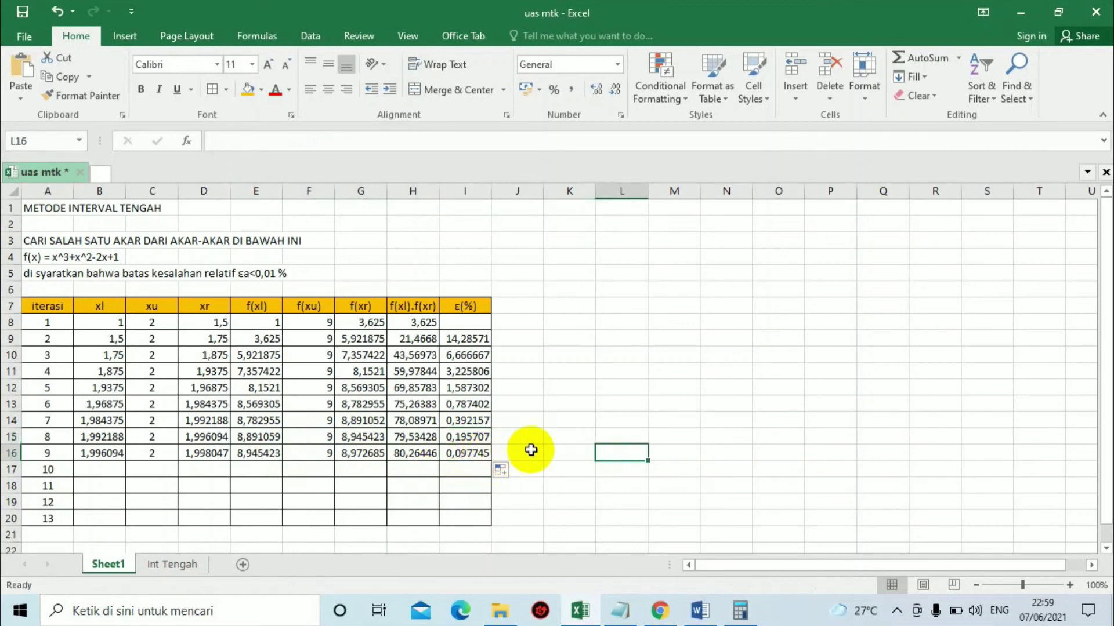
Enter 1,998047 as xl of iteration 10 in B17, and fill xu from C16 down to C17.
click(118, 475)
text(1,998047)
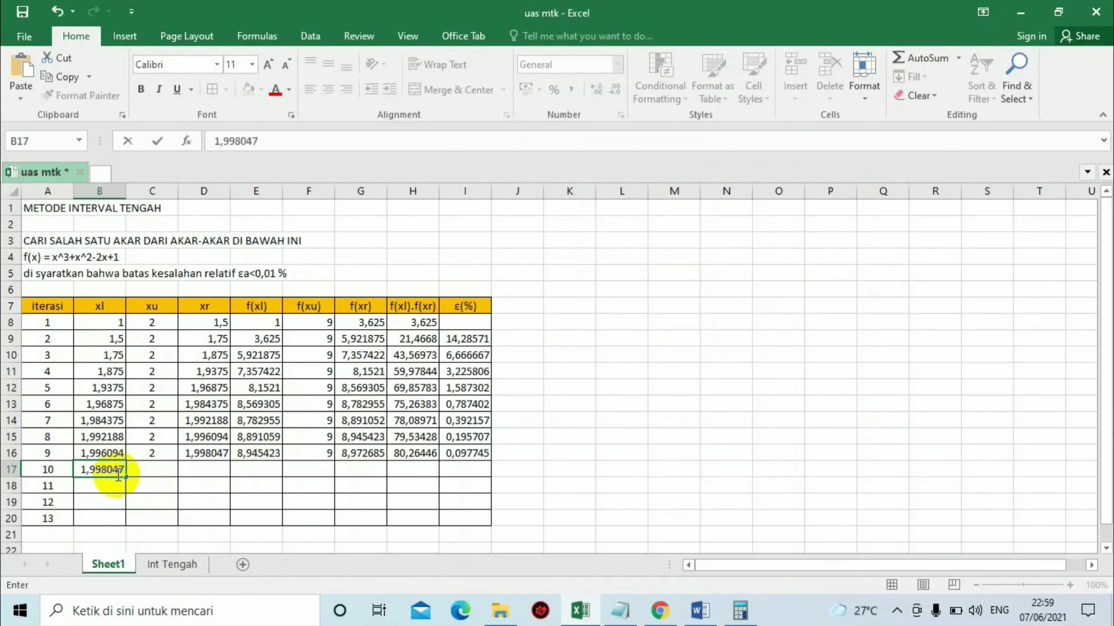
click(151, 455)
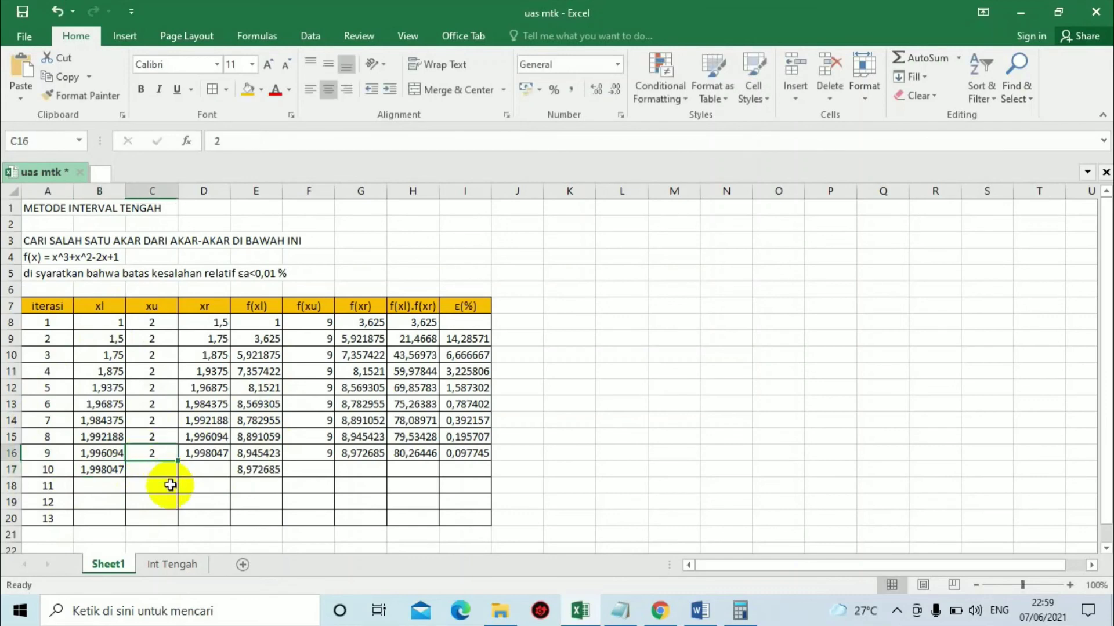
drag(177, 461, 385, 472)
Fill the xr, f(xl), f(xu), f(xr) and f(xl).f(xr) formulas from D16:H16 down to row 17.
click(209, 454)
click(271, 457)
click(331, 459)
click(362, 459)
click(436, 459)
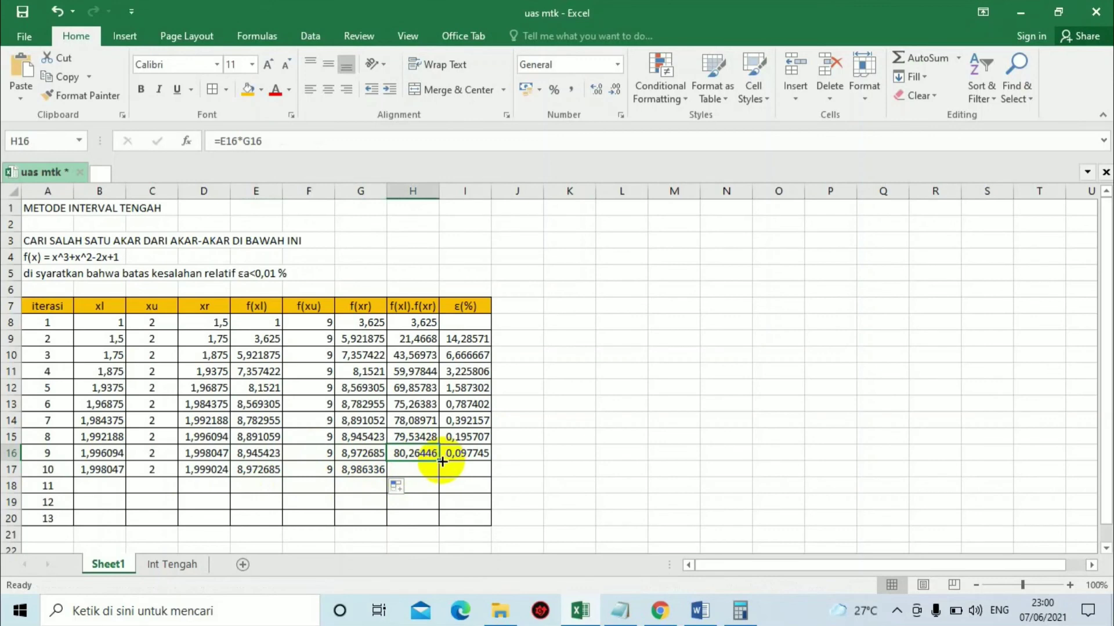
drag(438, 461, 438, 473)
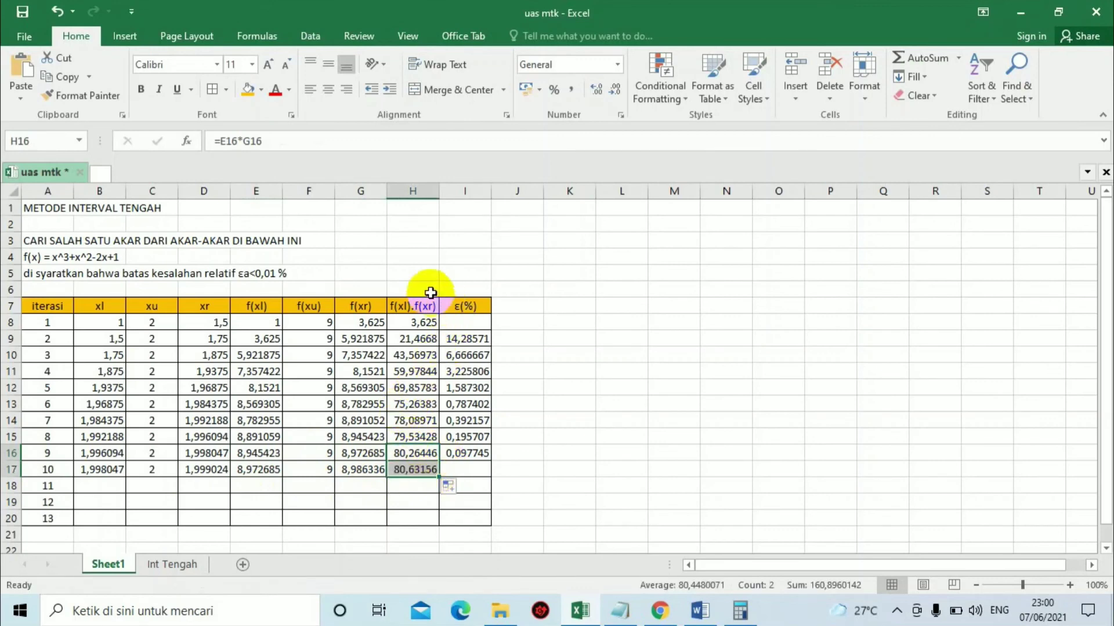
Fill the ε(%) formula from I16 down to I17 for iteration 10.
click(487, 457)
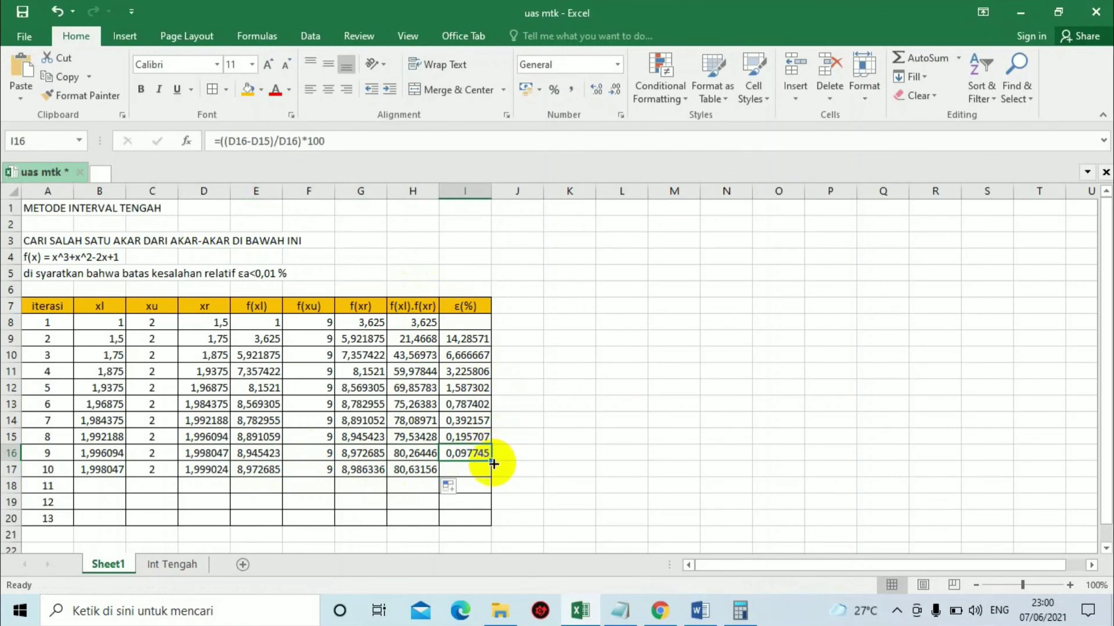
drag(490, 462, 490, 471)
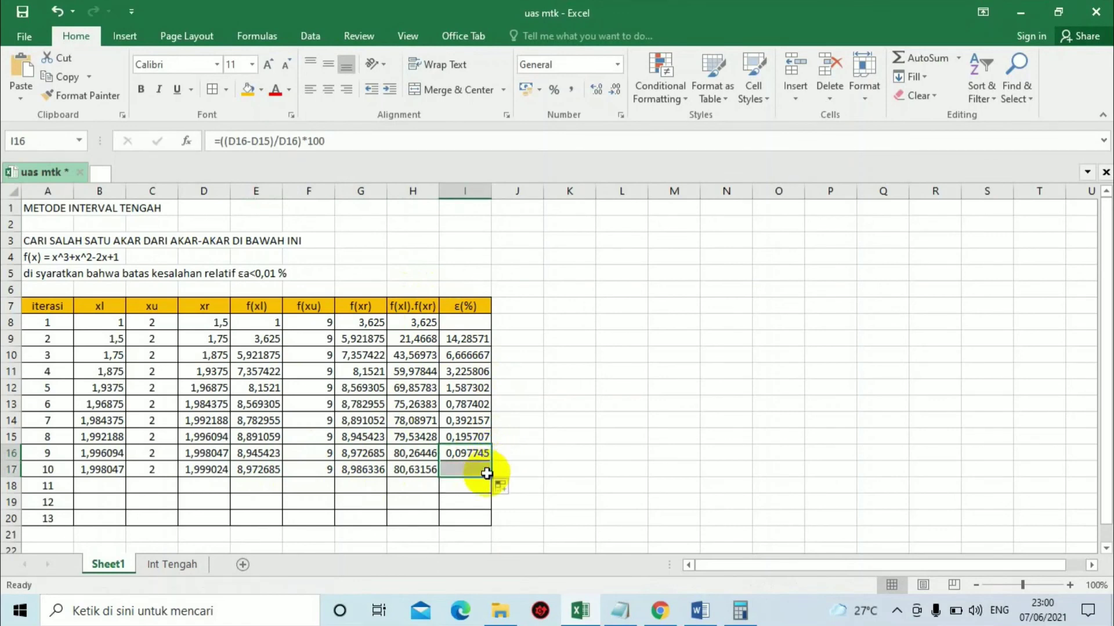
click(554, 452)
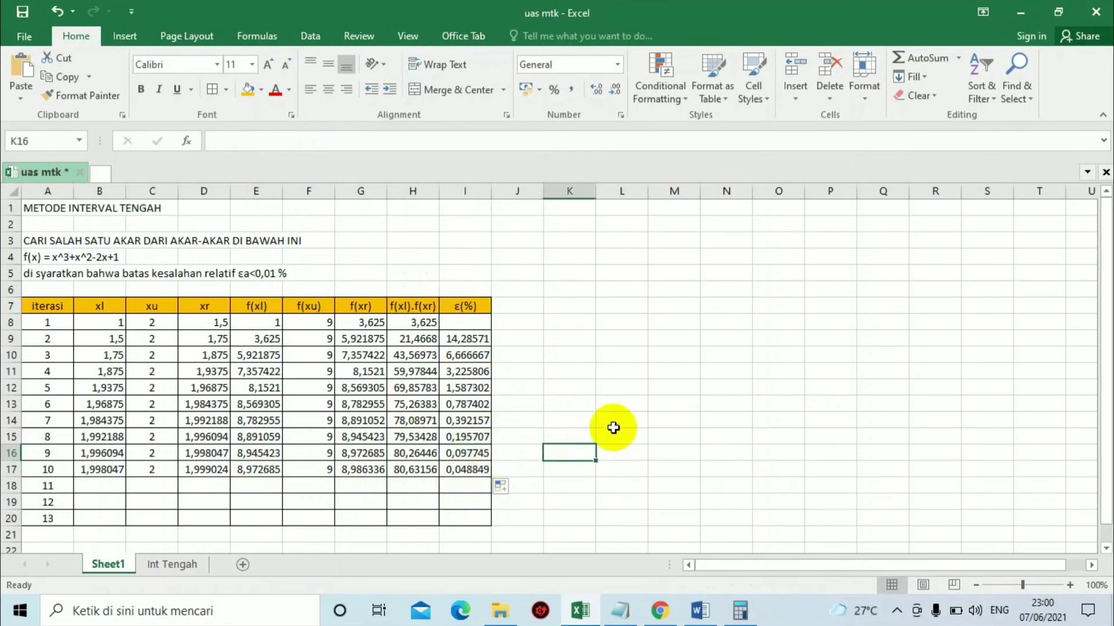
Enter 1,999024 as xl of iteration 11 in B18, and fill xu from C17 down to C18.
click(116, 486)
text(1,999024)
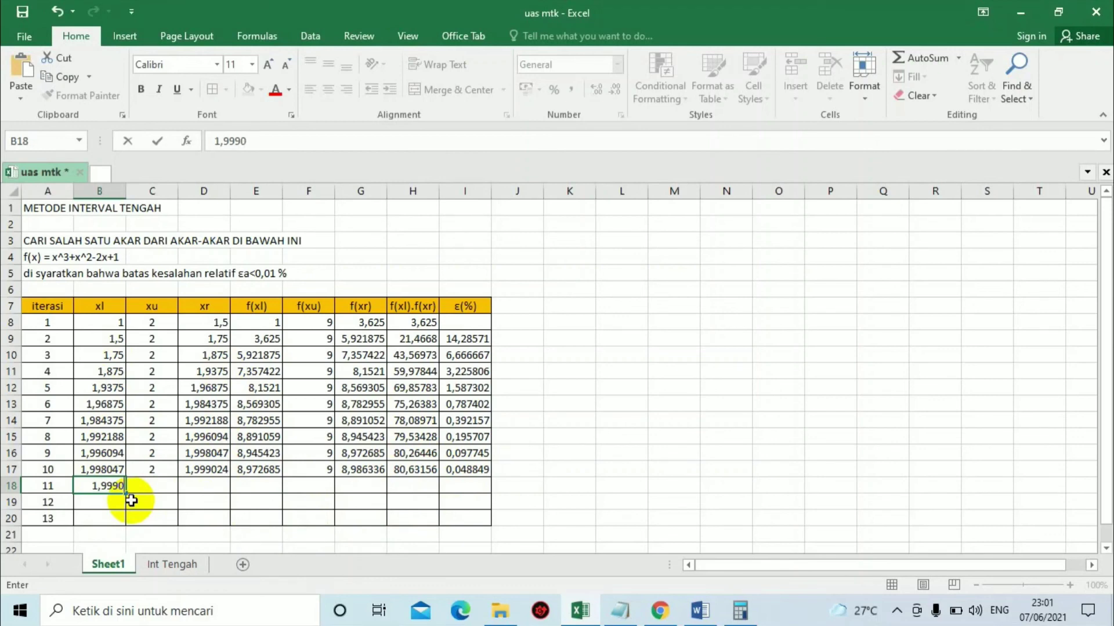
click(154, 471)
drag(179, 479, 232, 487)
Fill the xr formula from D17 and the f(xu), f(xr) and f(xl).f(xr) formulas from F17:H17 down to row 18.
click(208, 457)
click(223, 471)
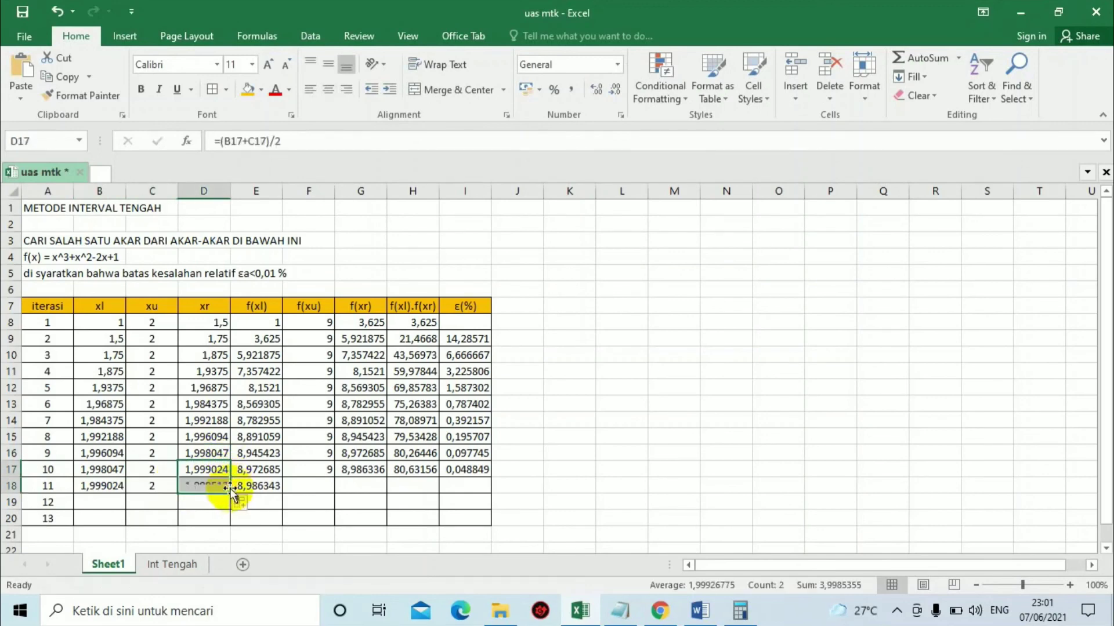
click(328, 471)
drag(337, 475, 441, 486)
click(368, 471)
click(413, 471)
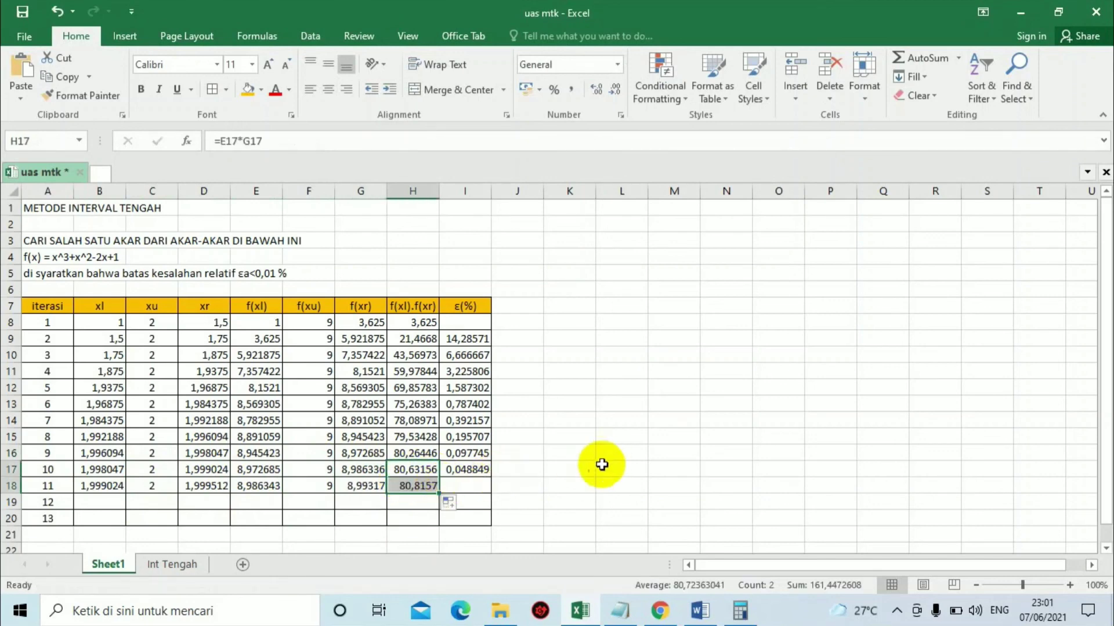
Fill the ε(%) formula from I17 down to I18 for iteration 11.
click(458, 468)
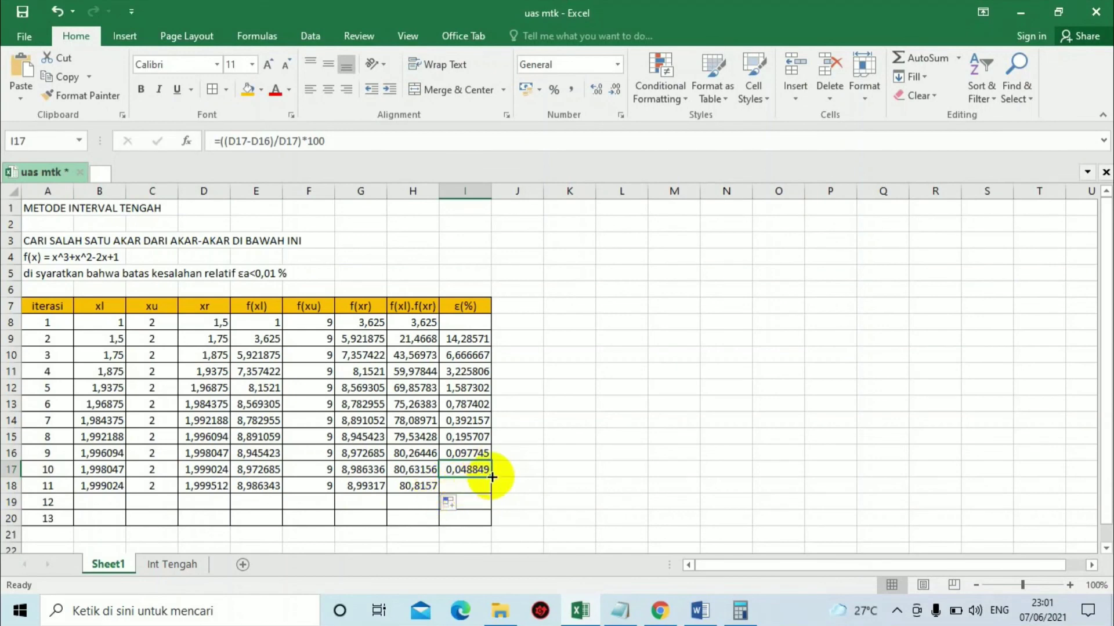
drag(491, 475, 496, 492)
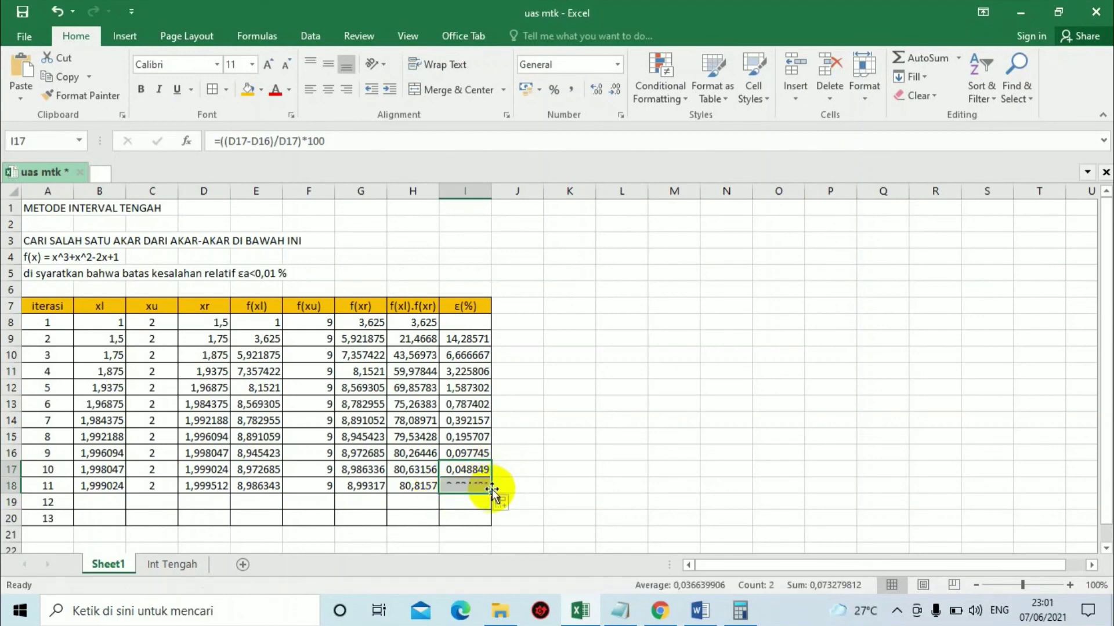
click(564, 468)
Enter 1,999512 as xl of iteration 12 in B19, and fill xu from C18 down to C19.
click(89, 501)
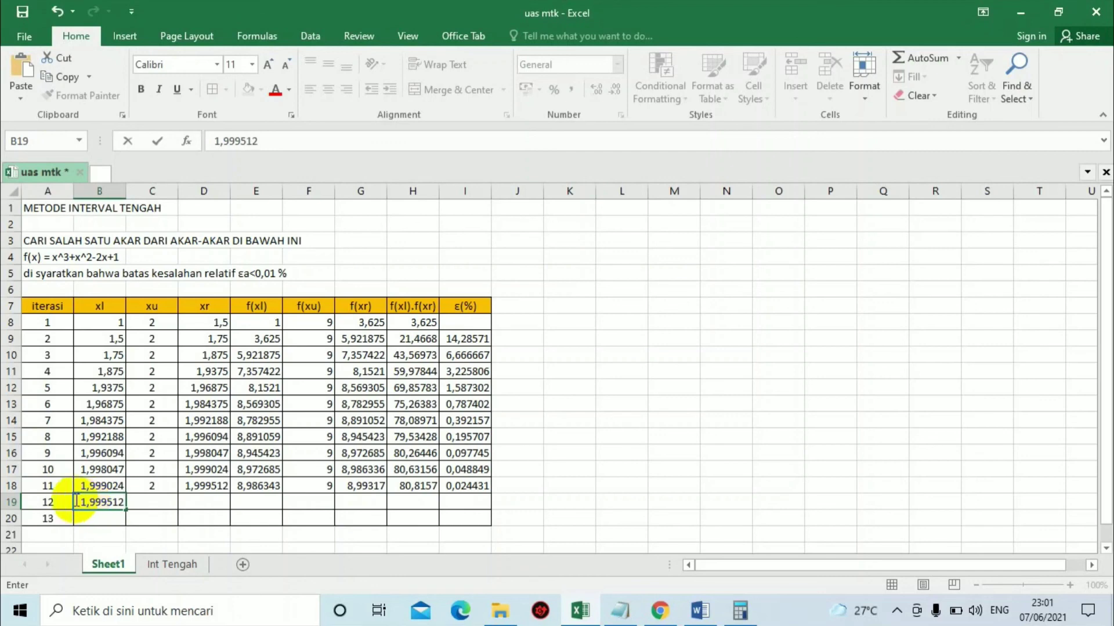
click(154, 486)
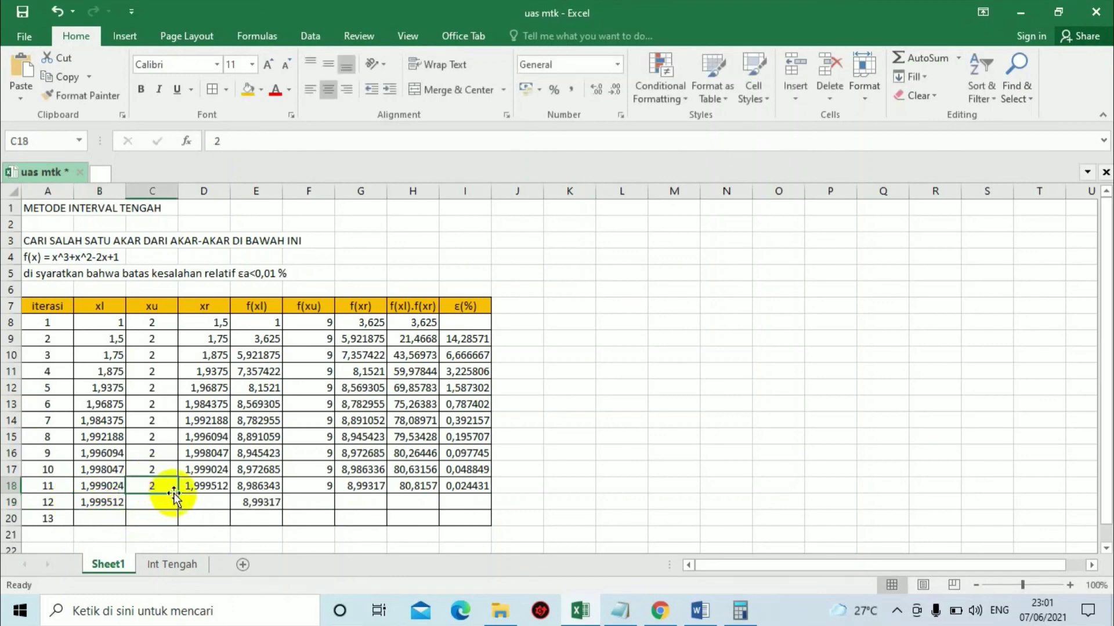
drag(177, 493, 229, 507)
Fill the xr formula from D18 and the f(xu), f(xr), f(xl).f(xr) and ε(%) formulas from F18:I18 down to row 19.
click(206, 489)
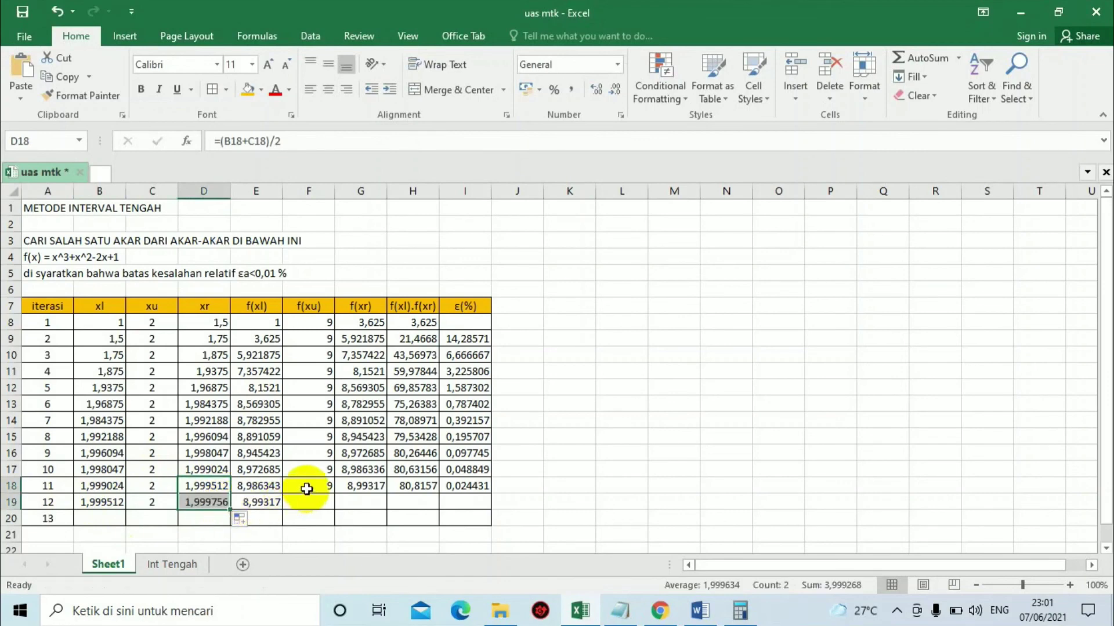
click(332, 493)
click(360, 487)
drag(328, 513, 488, 508)
click(409, 486)
click(472, 490)
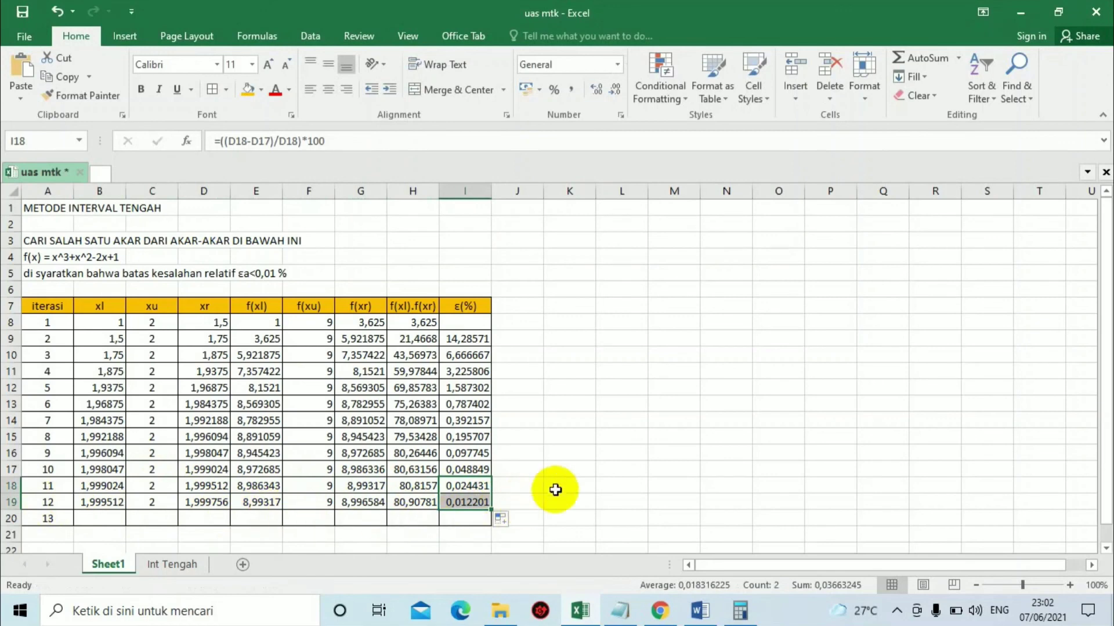
Check the iteration 12 relative error in I19 against the required 0,01% limit.
click(525, 500)
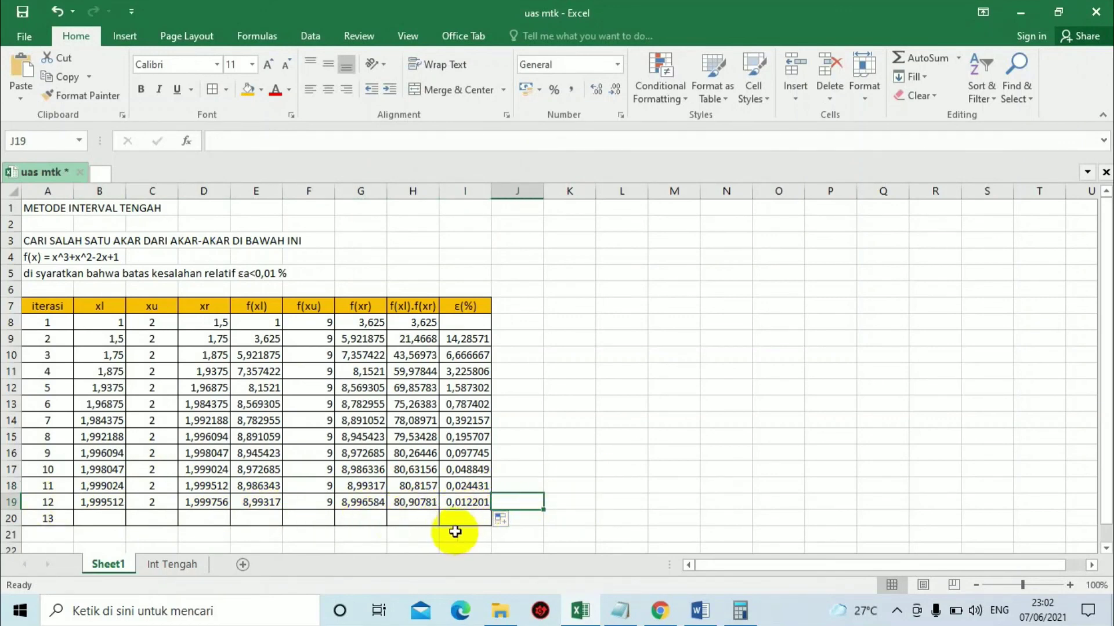
click(472, 502)
click(510, 502)
click(474, 506)
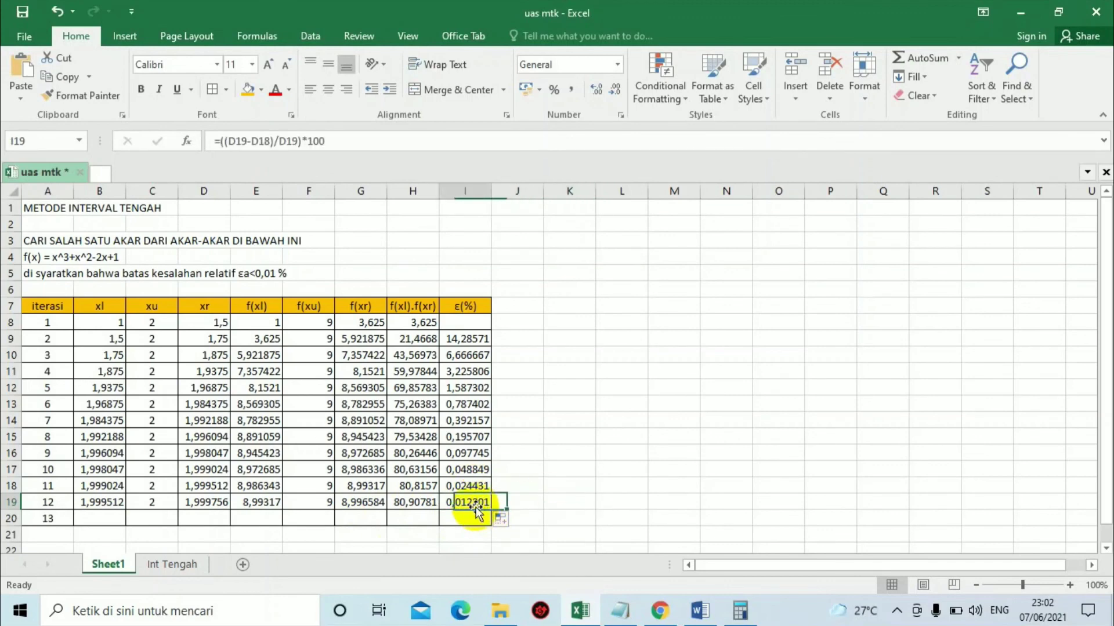
click(522, 504)
click(605, 488)
click(507, 506)
click(477, 507)
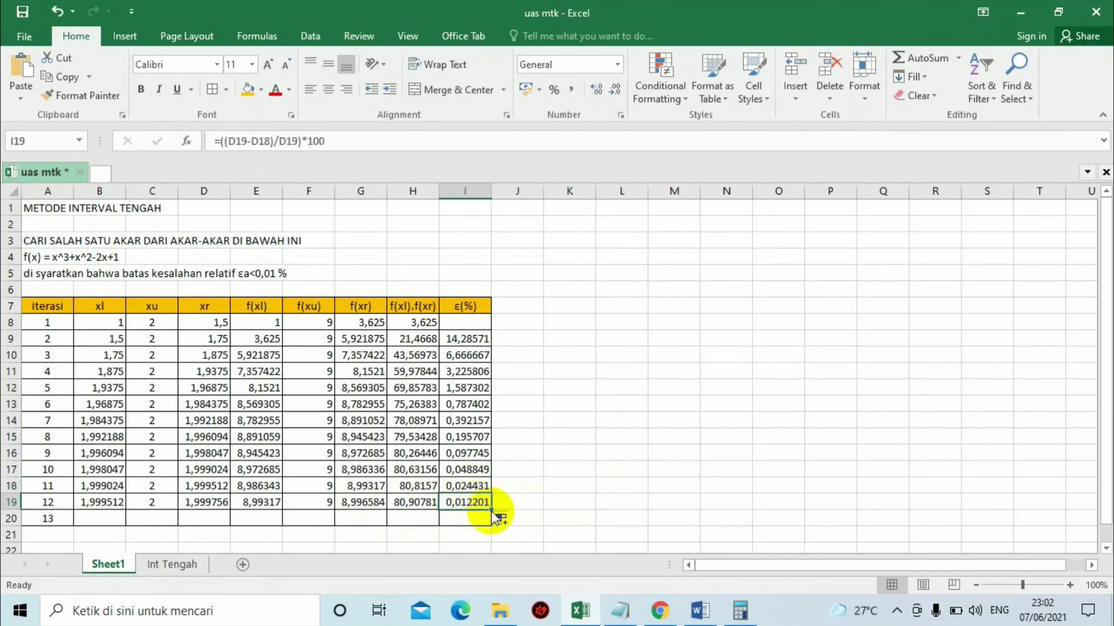
Enter 1,999756 as xl of iteration 13 in B20, and fill xu from C19 down to C20.
click(112, 517)
text(1,999756)
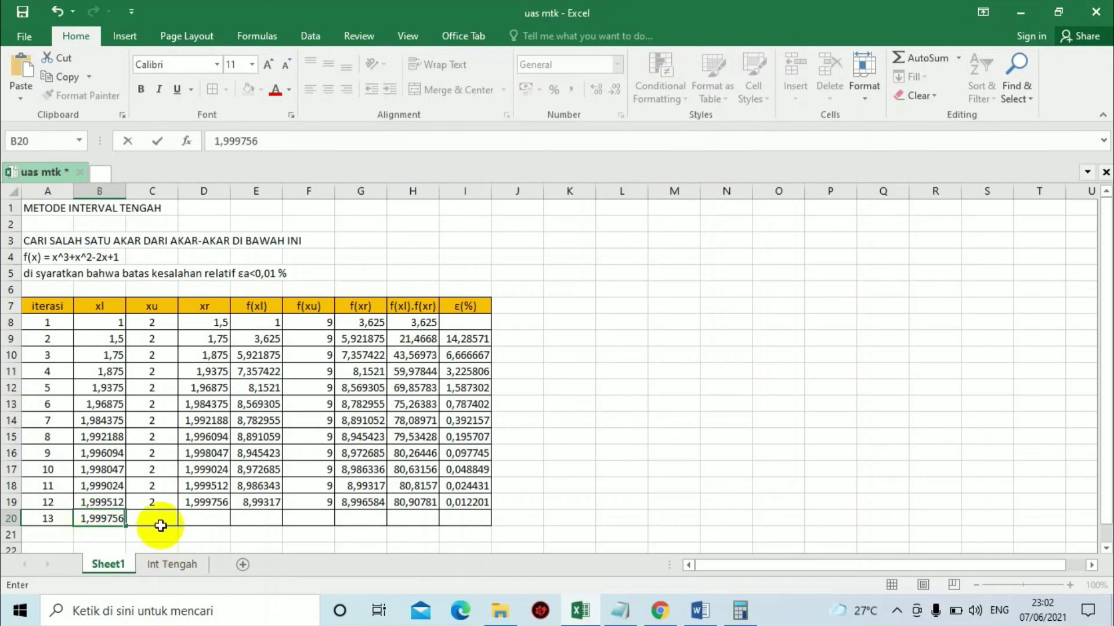
click(156, 504)
drag(180, 515, 232, 519)
Fill the xr formula from D19 and the f(xu), f(xr), f(xl).f(xr) and ε(%) formulas from F19:I19 down to row 20.
click(196, 503)
click(308, 505)
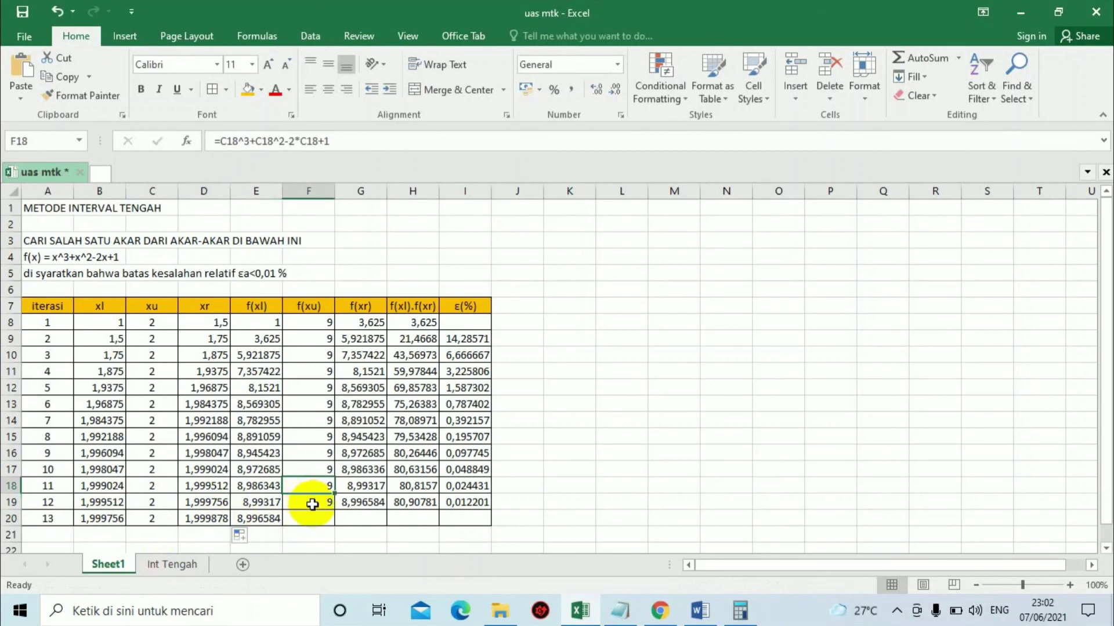
click(347, 501)
drag(335, 519, 493, 521)
click(406, 502)
click(458, 503)
click(621, 485)
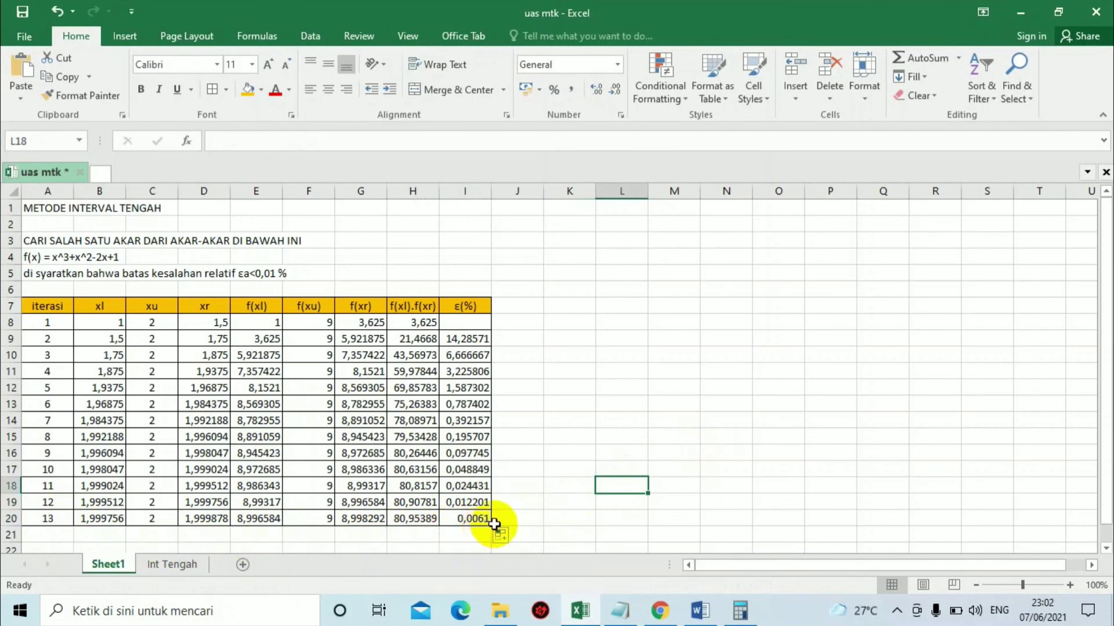
Switch to the keterangan notes in Notepad and change the error limit line to "Batas Kesalahan relatif < 0,01%".
click(471, 520)
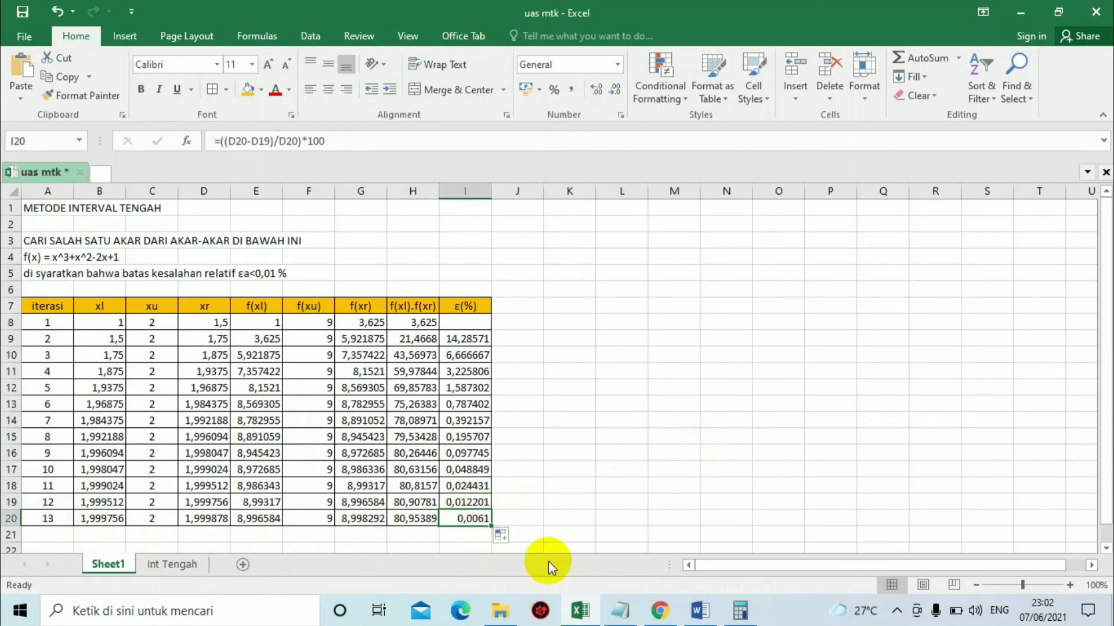
click(620, 611)
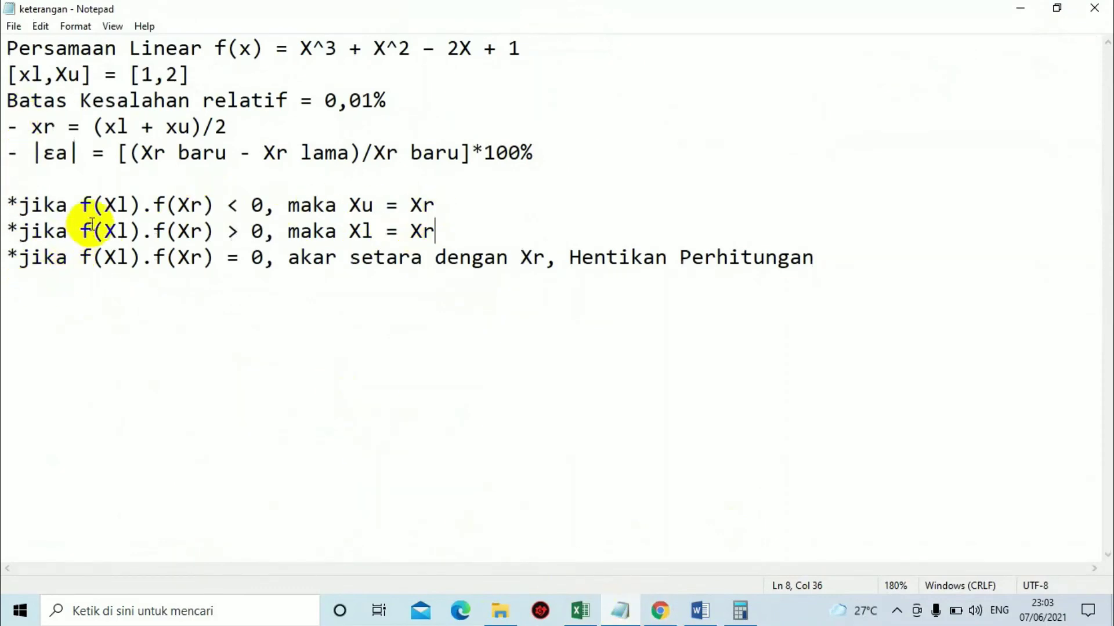
drag(5, 103, 391, 107)
click(418, 105)
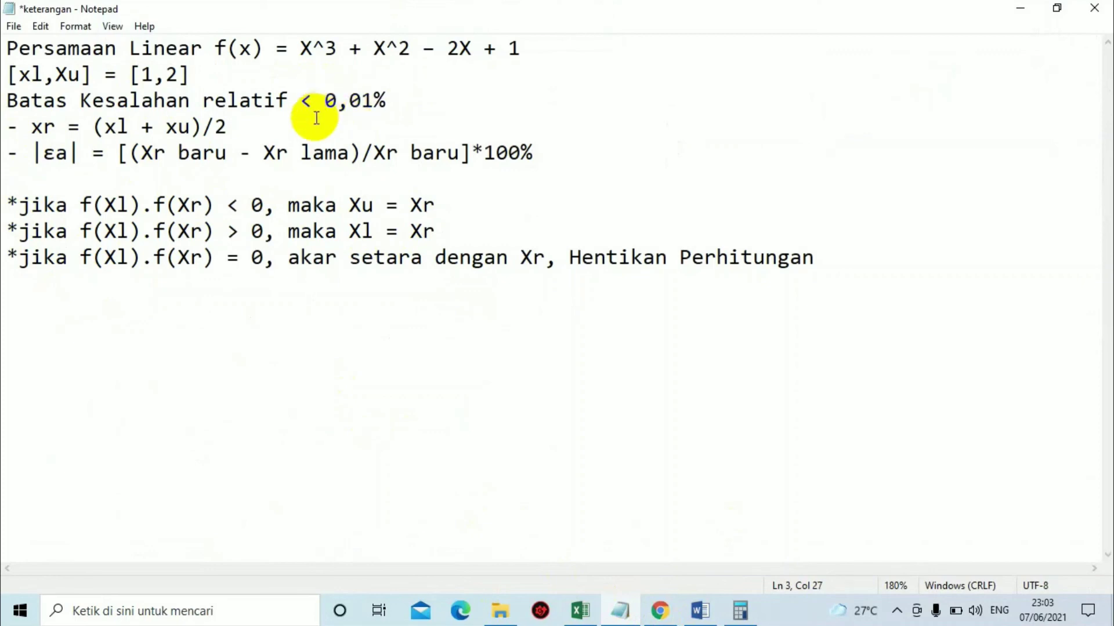
click(427, 98)
Switch back to the Excel workbook and examine the iteration 13 relative error and xr value in row 20.
click(574, 615)
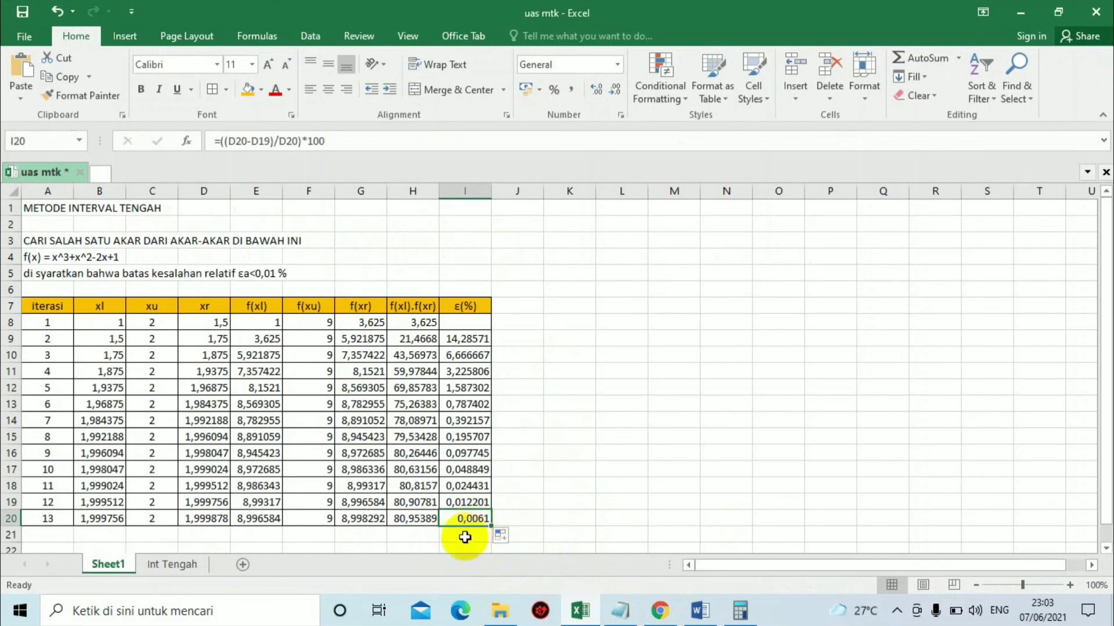
click(621, 339)
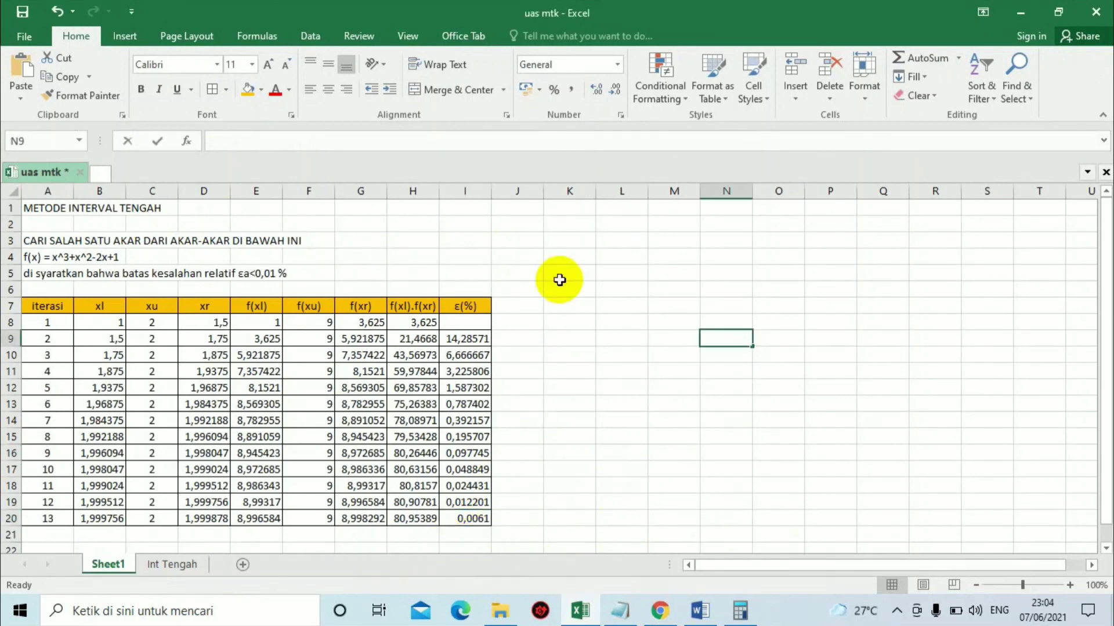
click(570, 259)
click(568, 275)
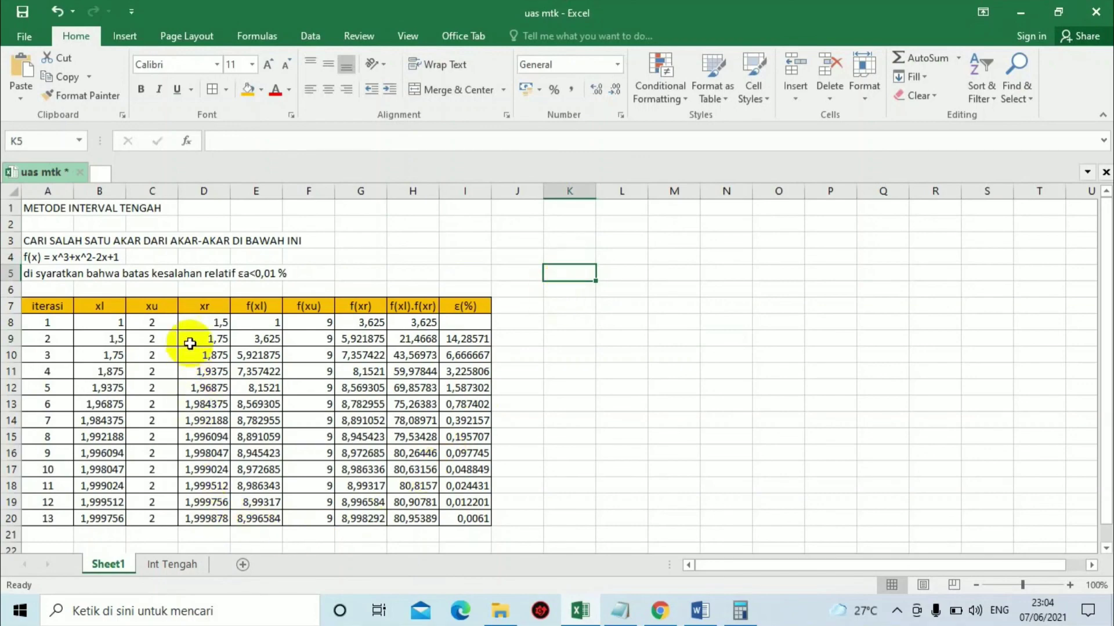
click(202, 526)
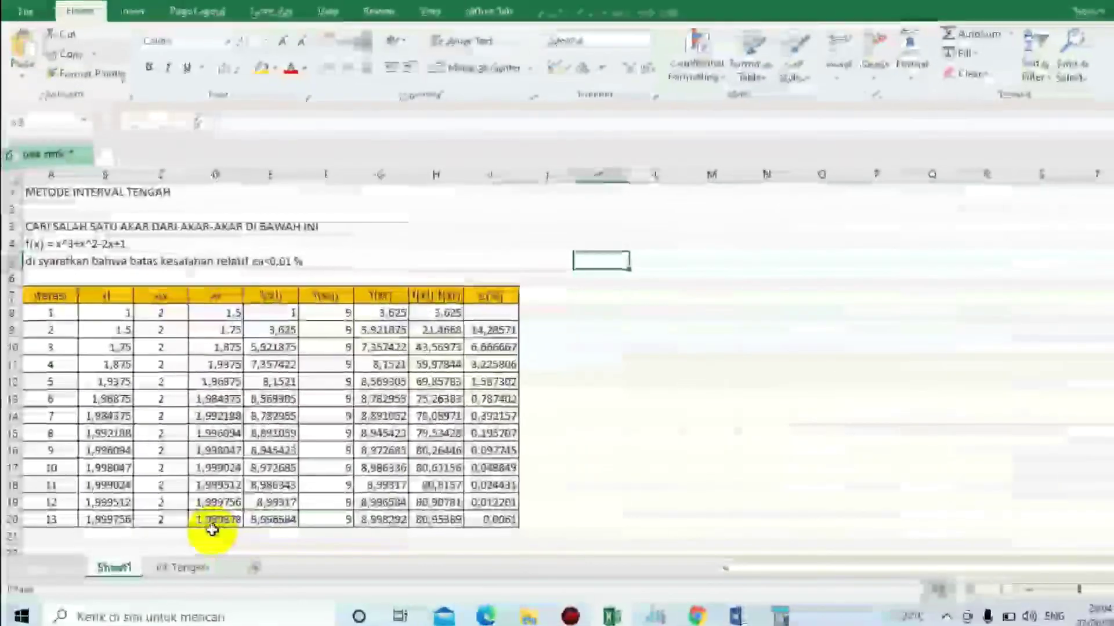